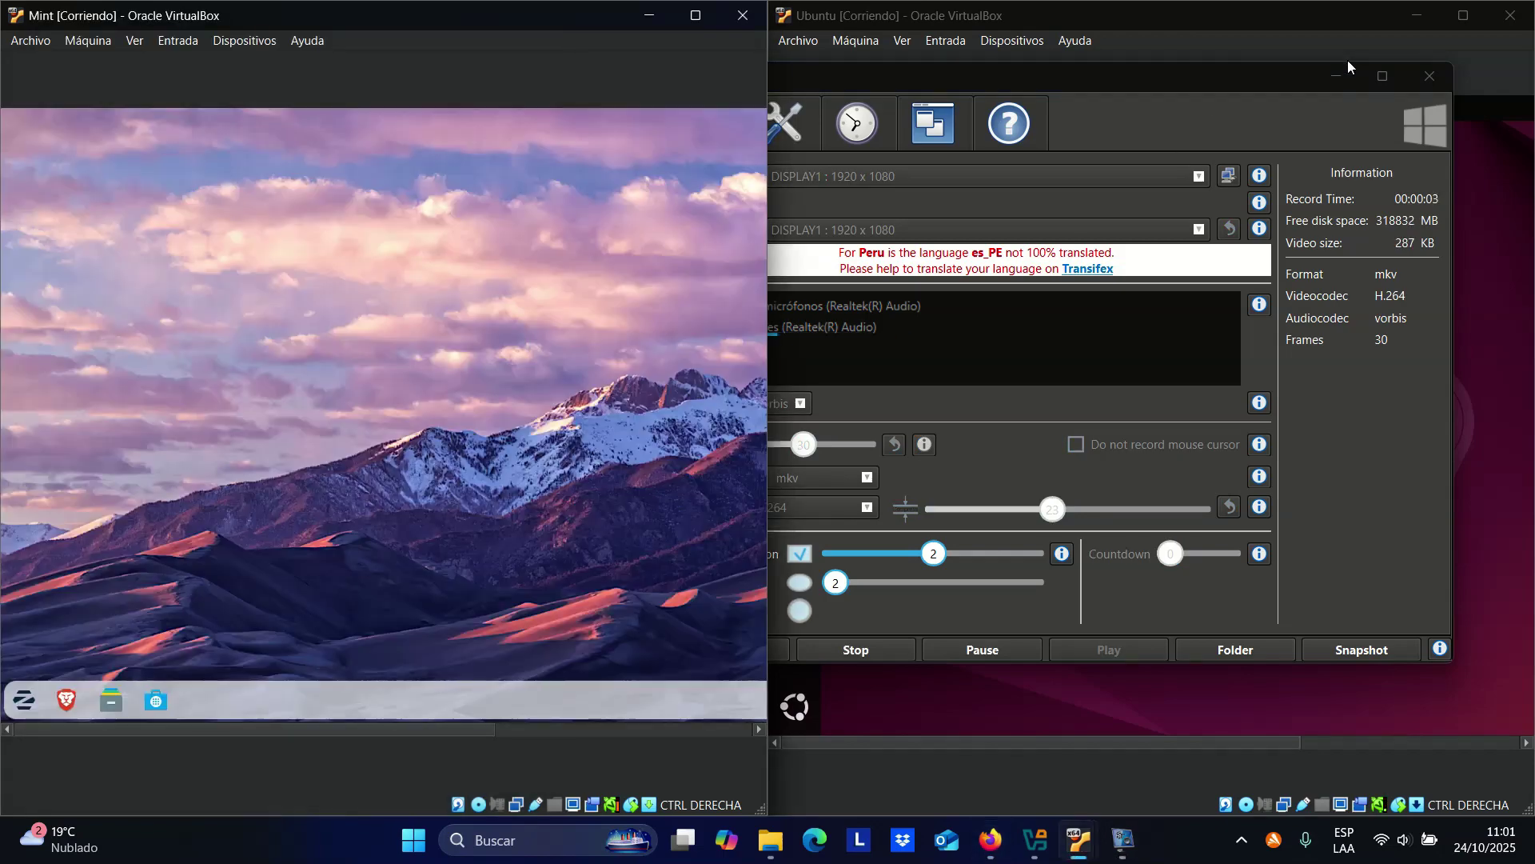
# - Launch System Monitor in the Zorin VM by searching 'mon' in the Zorin menu
pyautogui.click(1337, 74)
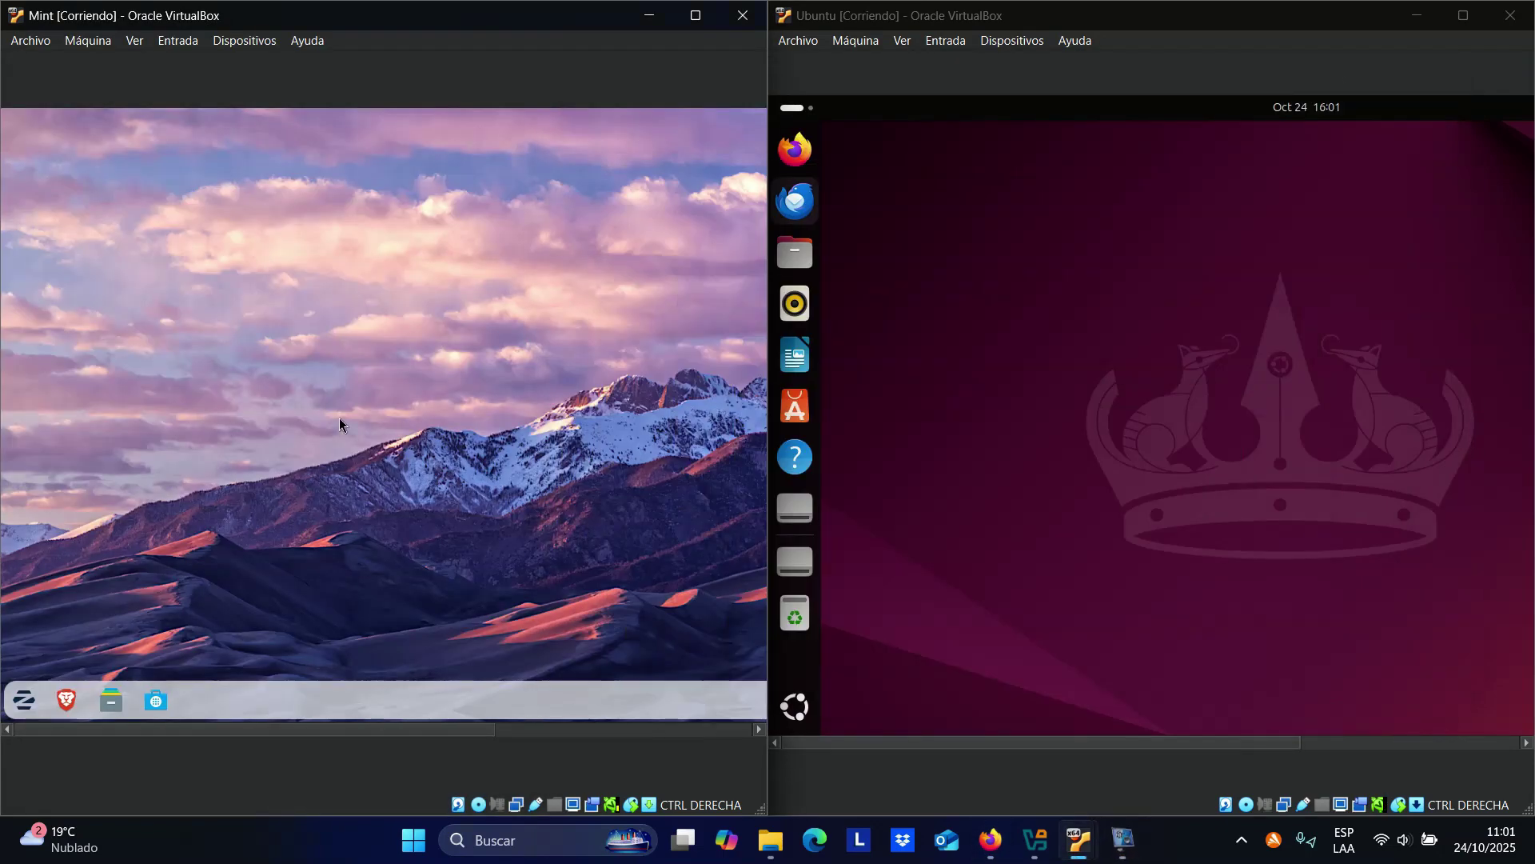
pyautogui.click(24, 700)
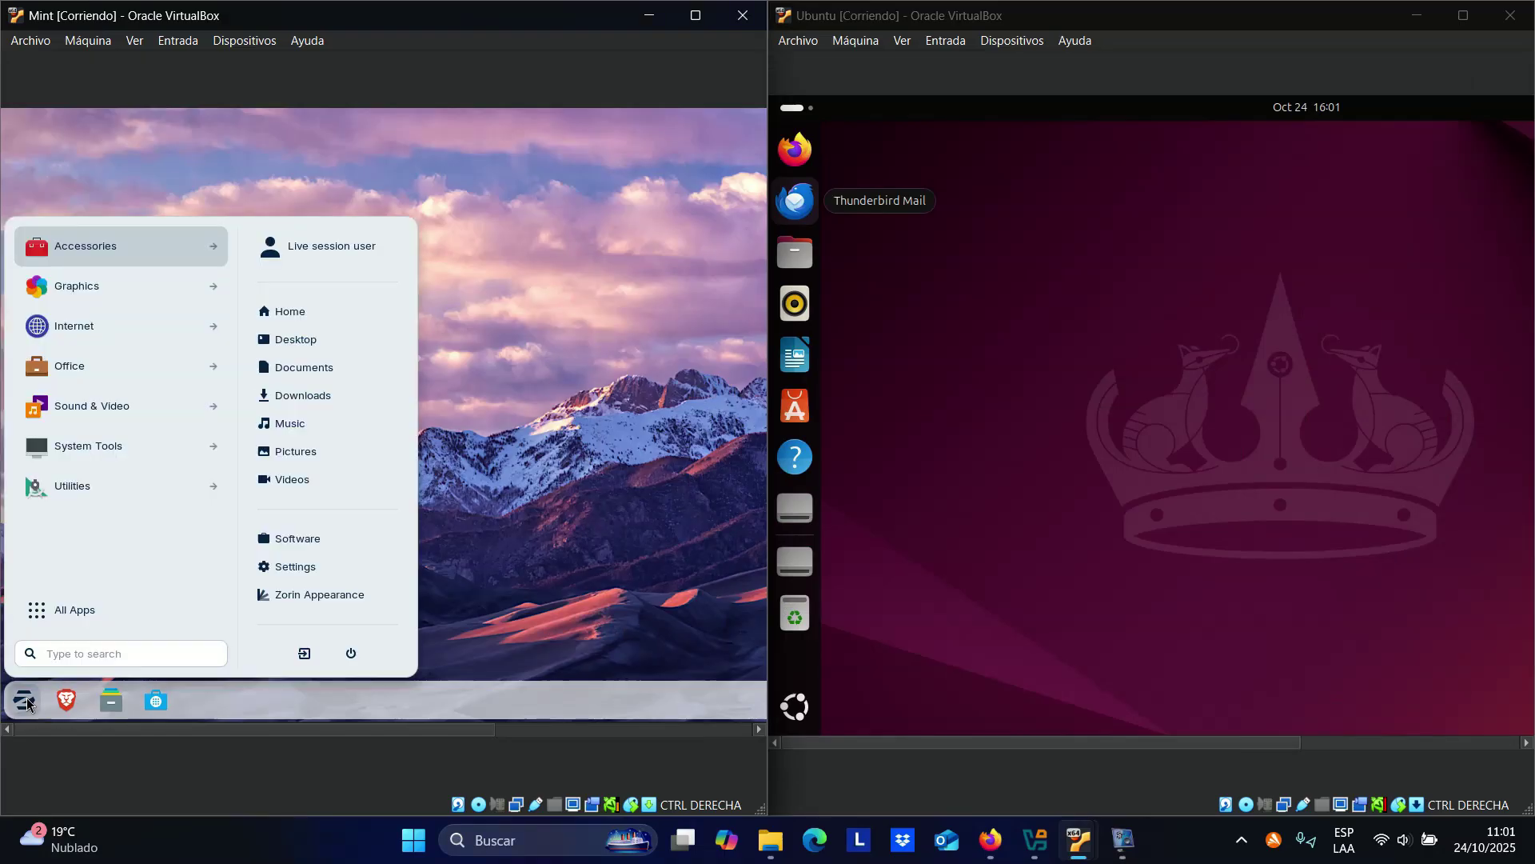
pyautogui.write('mo')
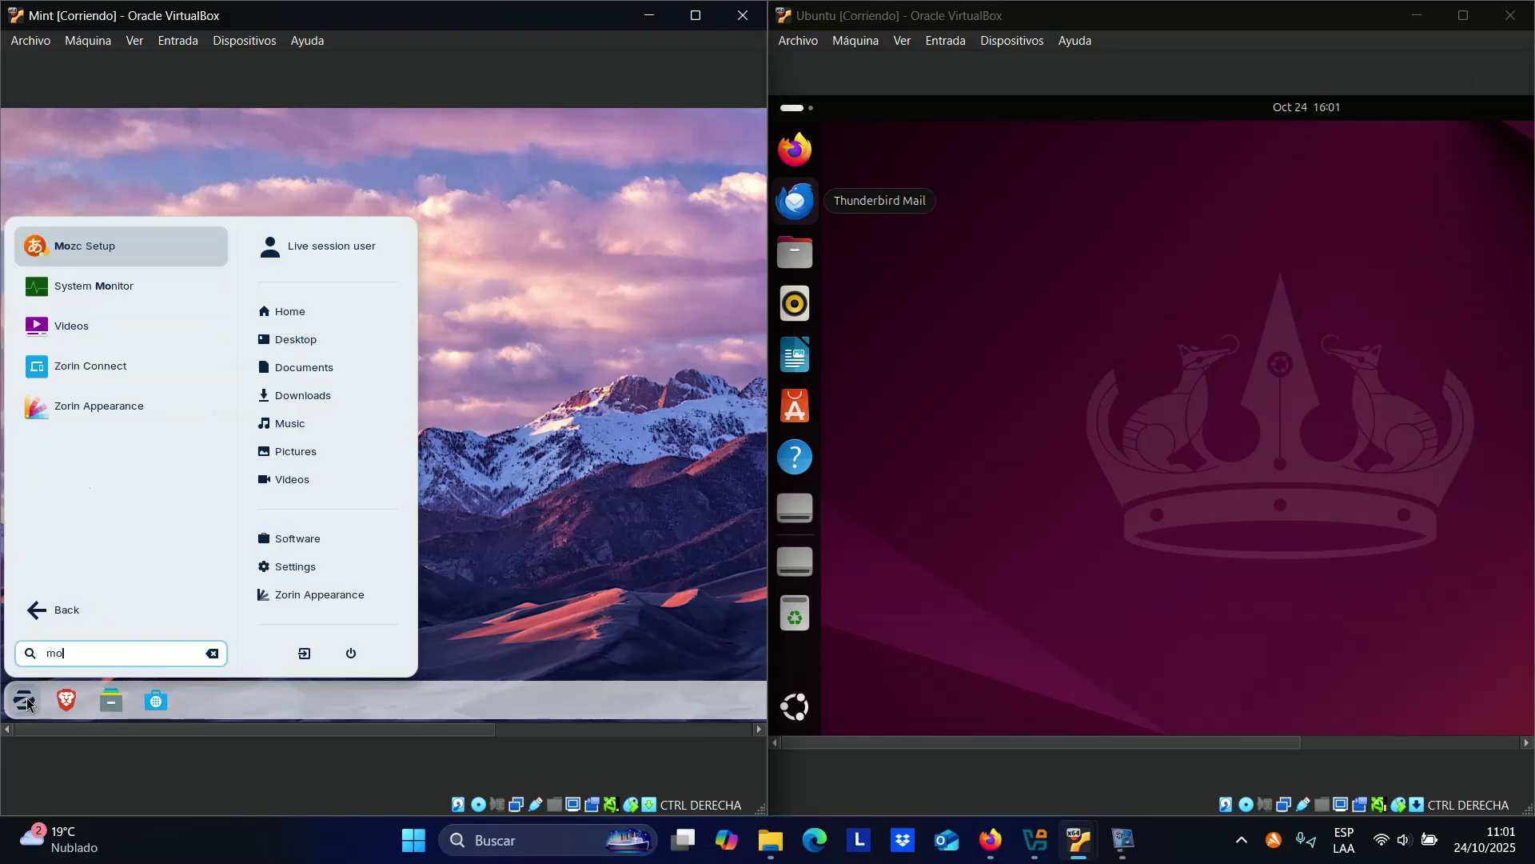
pyautogui.write('i')
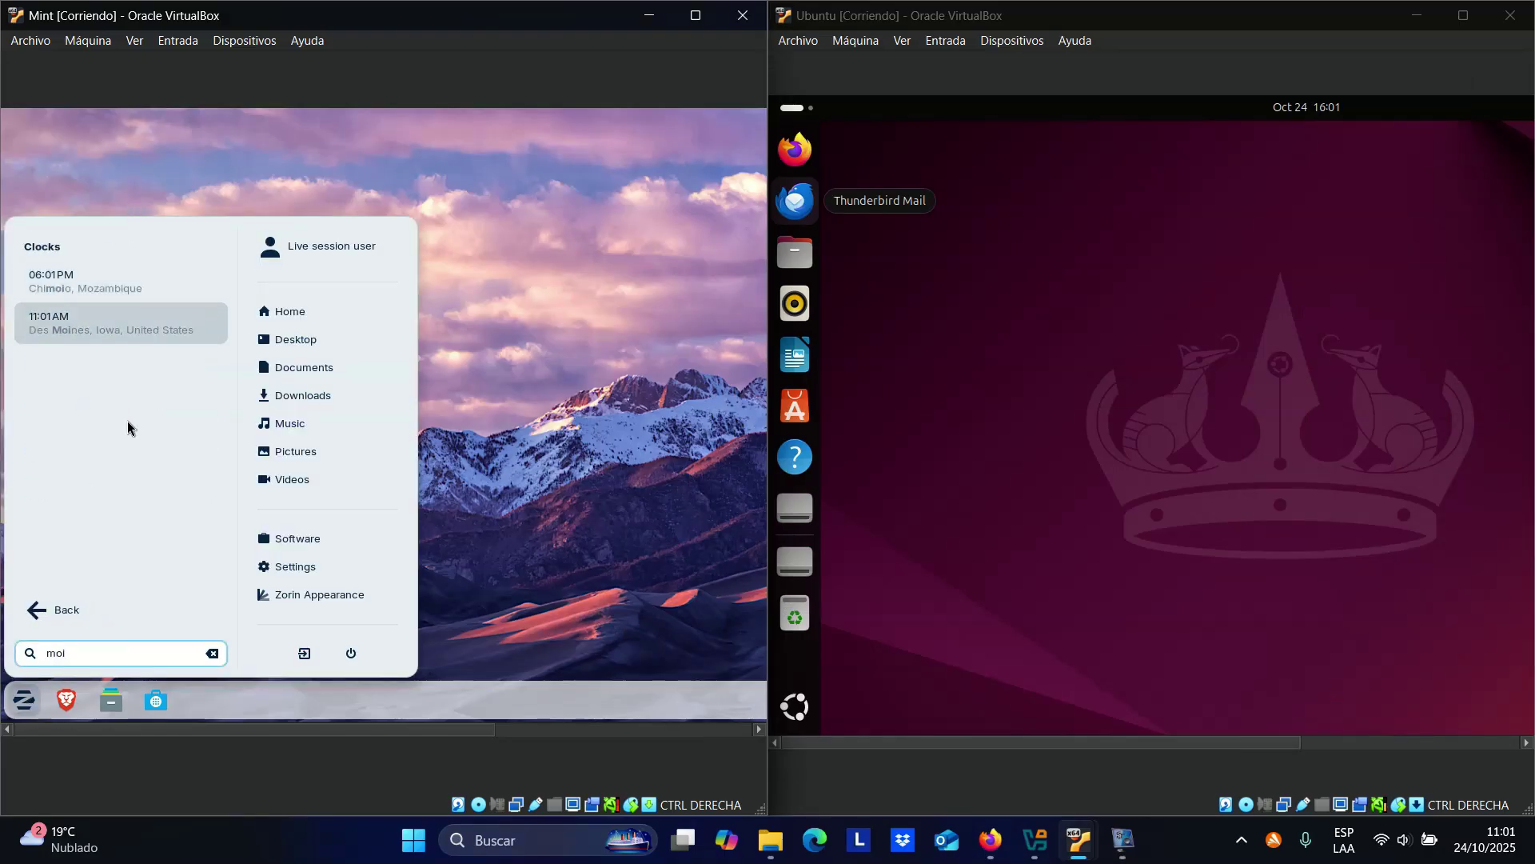
pyautogui.press('BackSpace')
pyautogui.write('n')
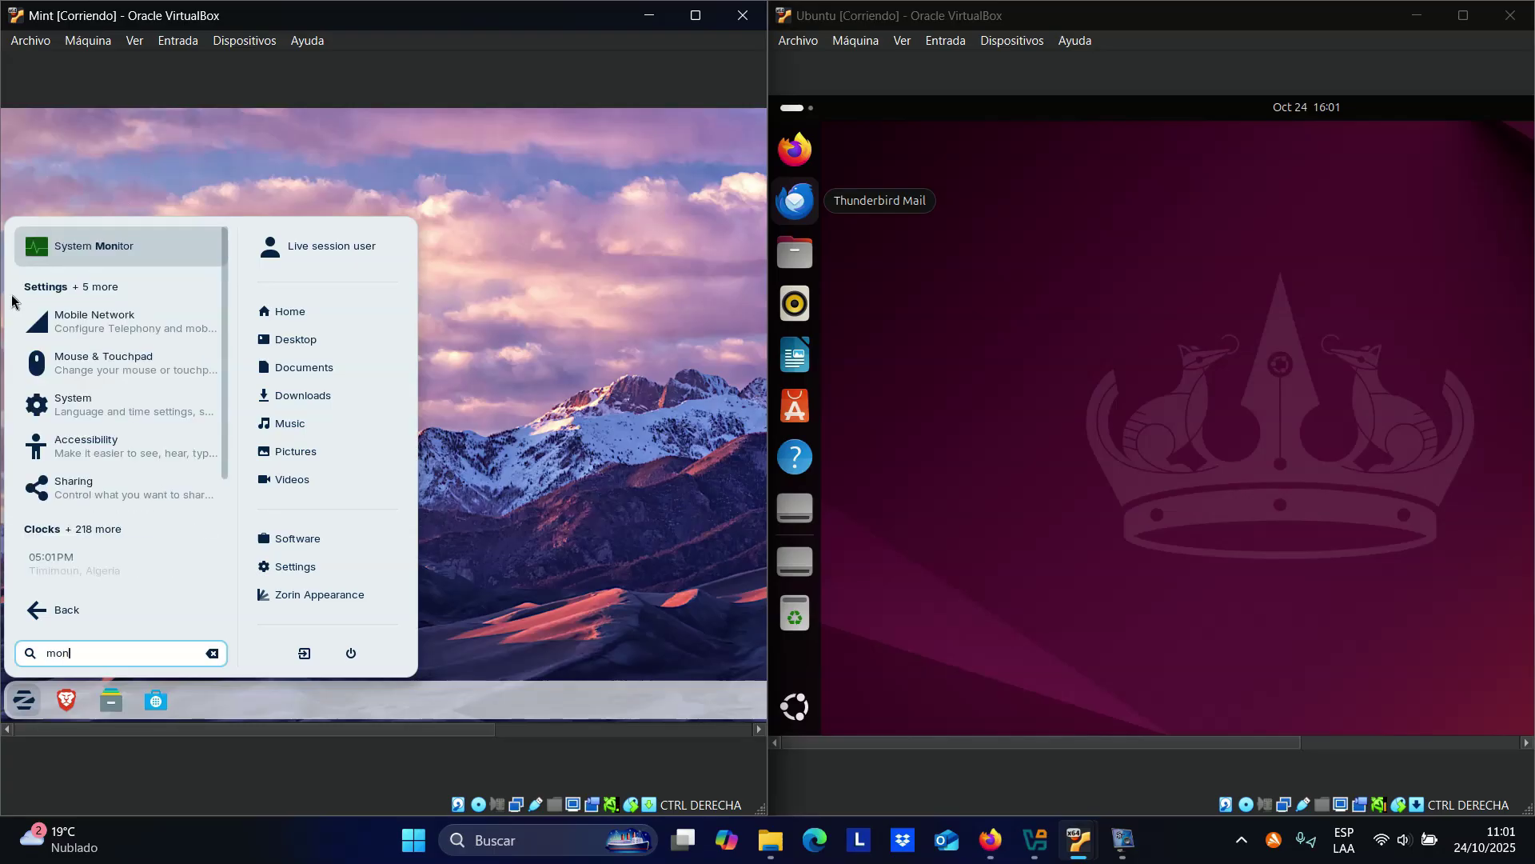
pyautogui.click(85, 254)
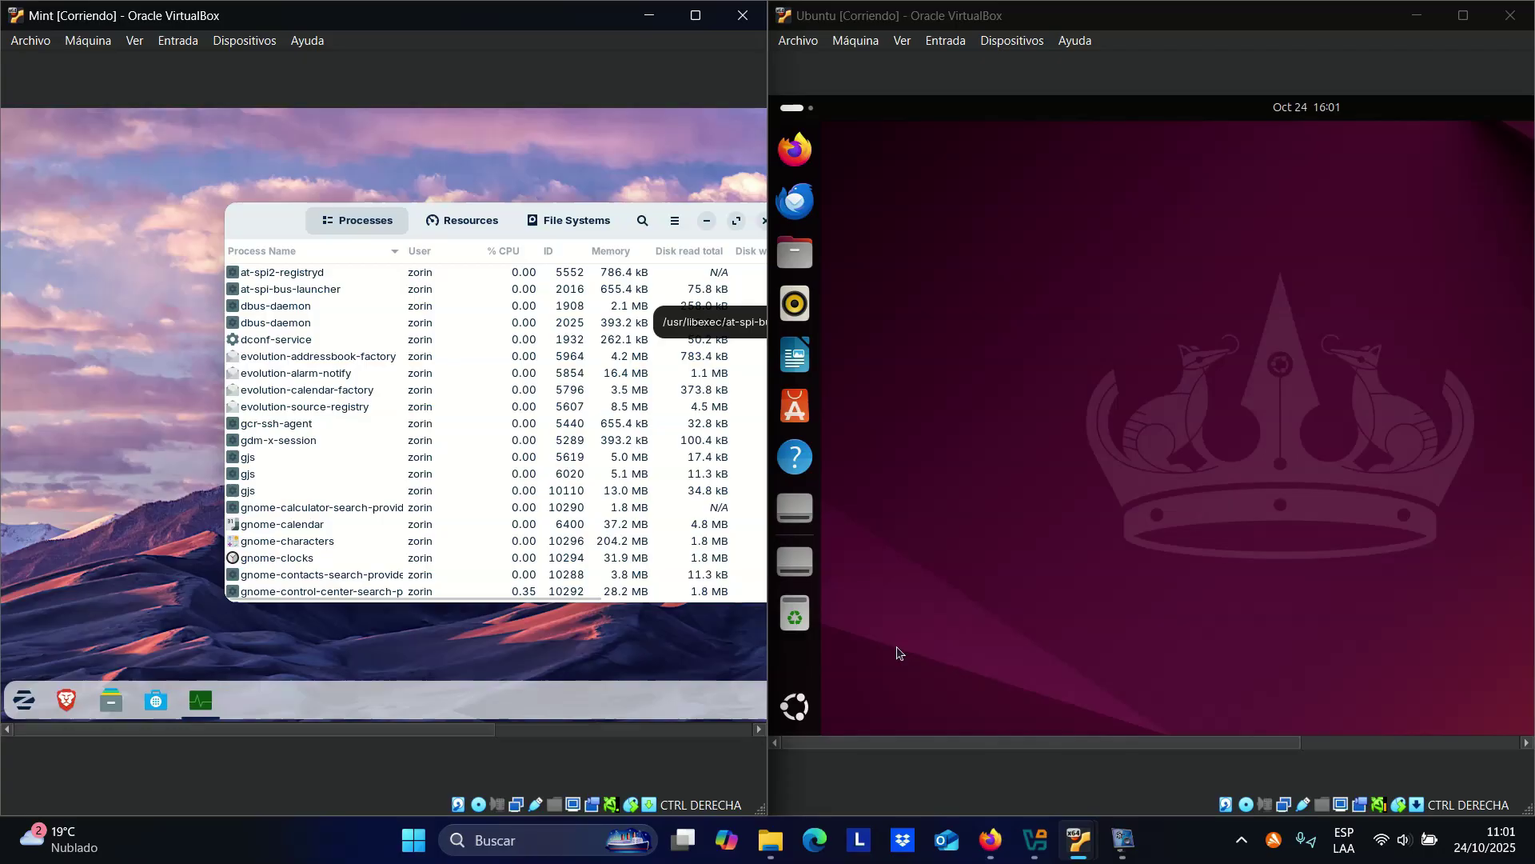
pyautogui.click(897, 652)
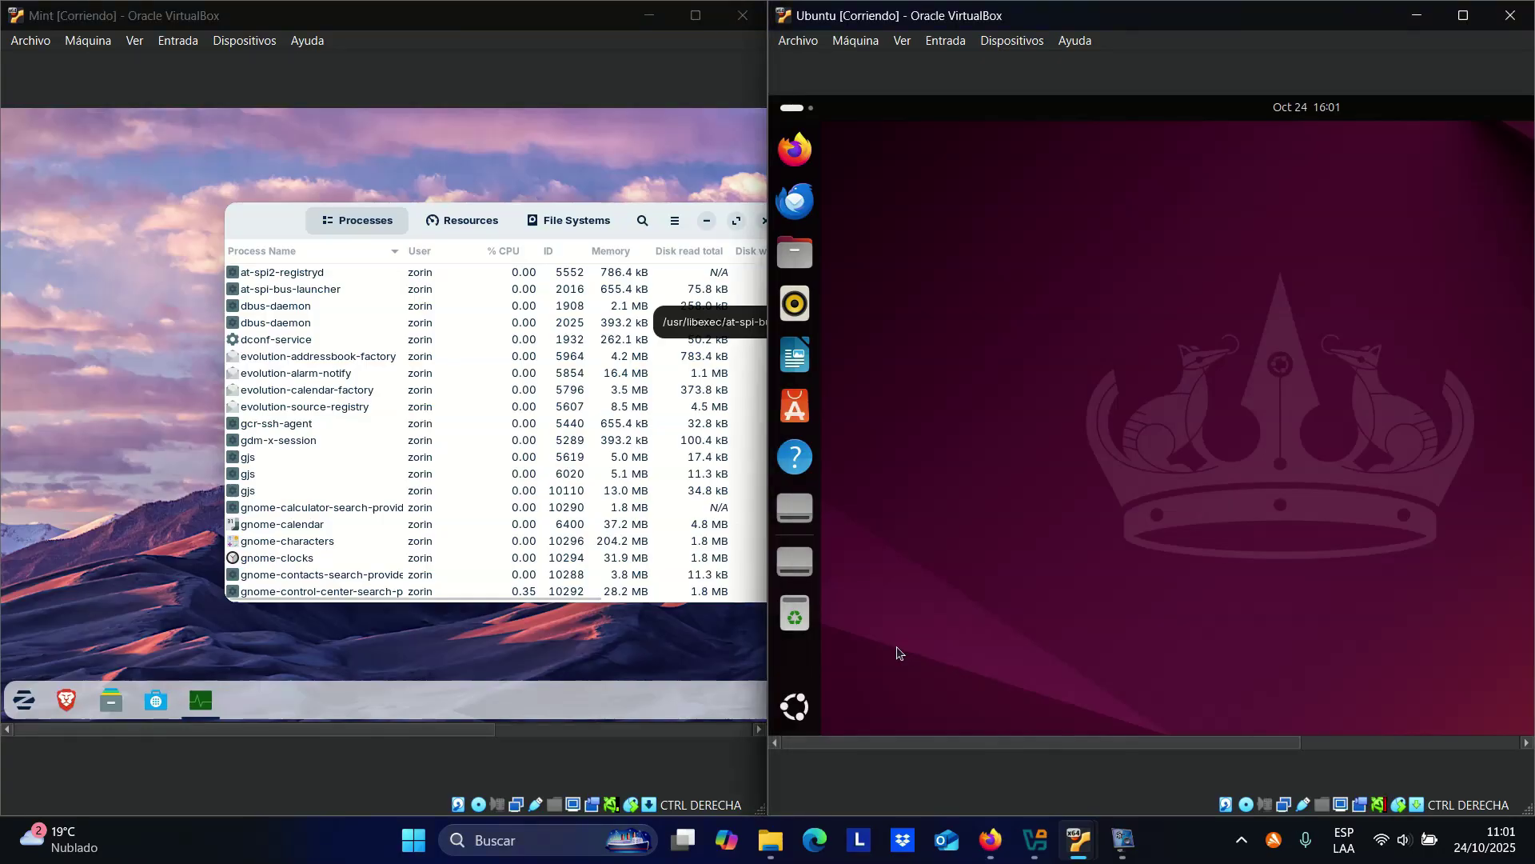
# - Start Ubuntu's System Monitor via a 'moni' search and show Zorin's Resources graphs
pyautogui.press('super')
pyautogui.write('moni')
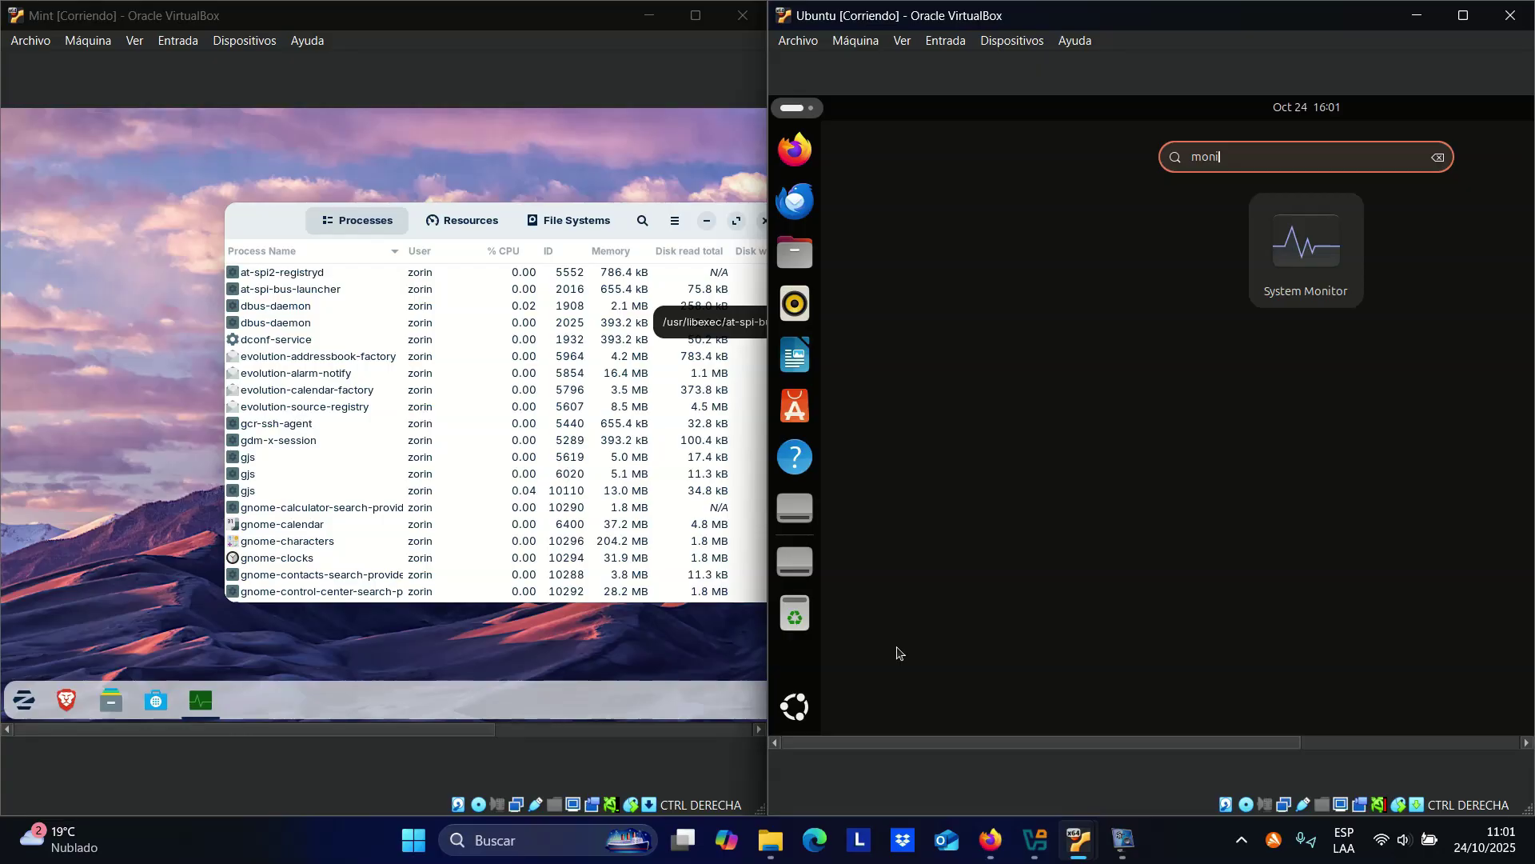
pyautogui.press('Escape')
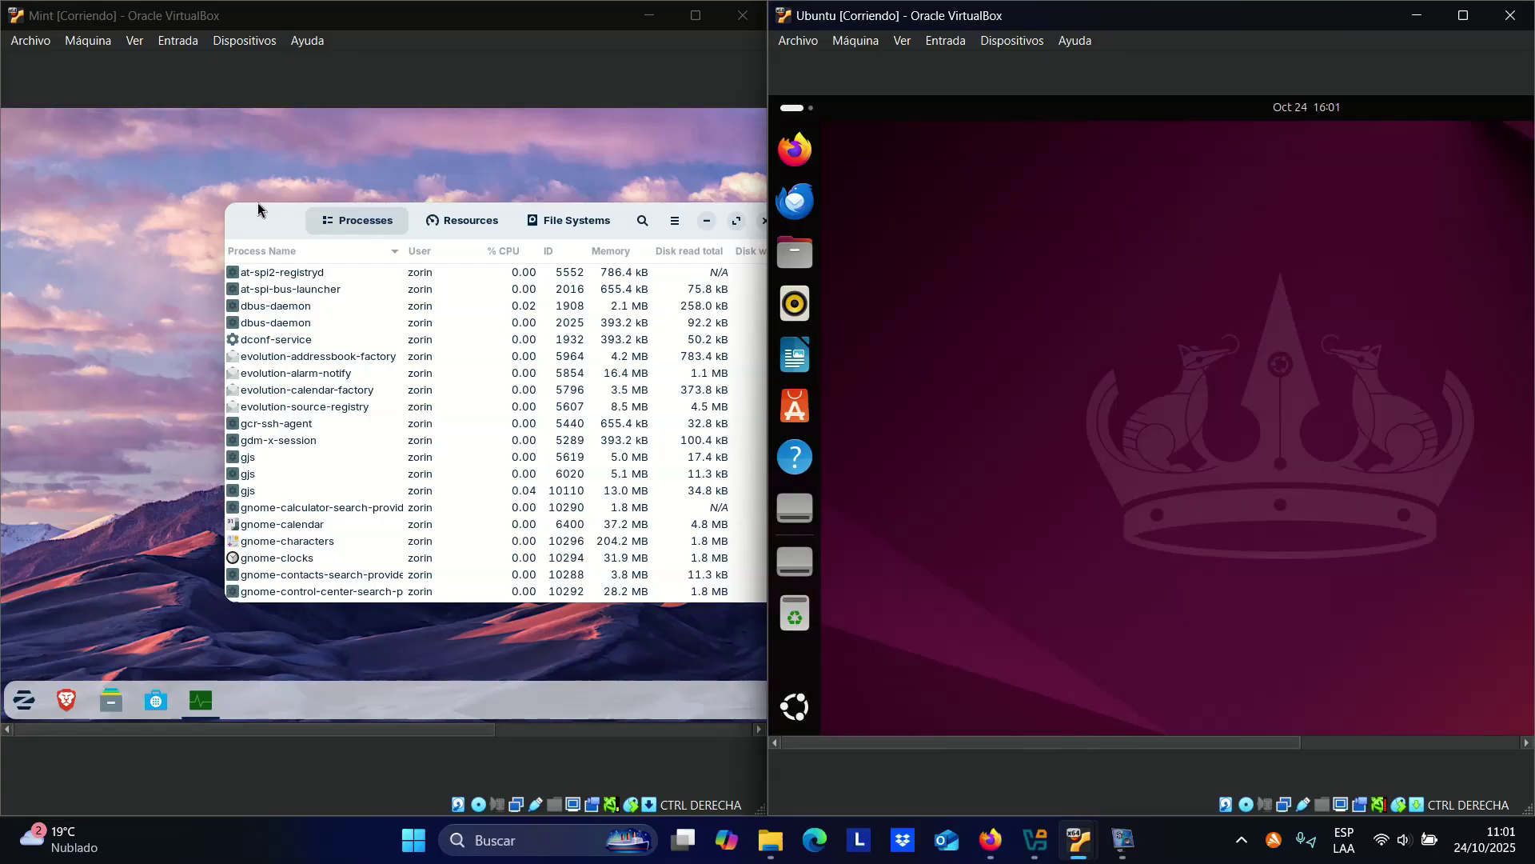
pyautogui.moveTo(267, 216); pyautogui.dragTo(130, 211)
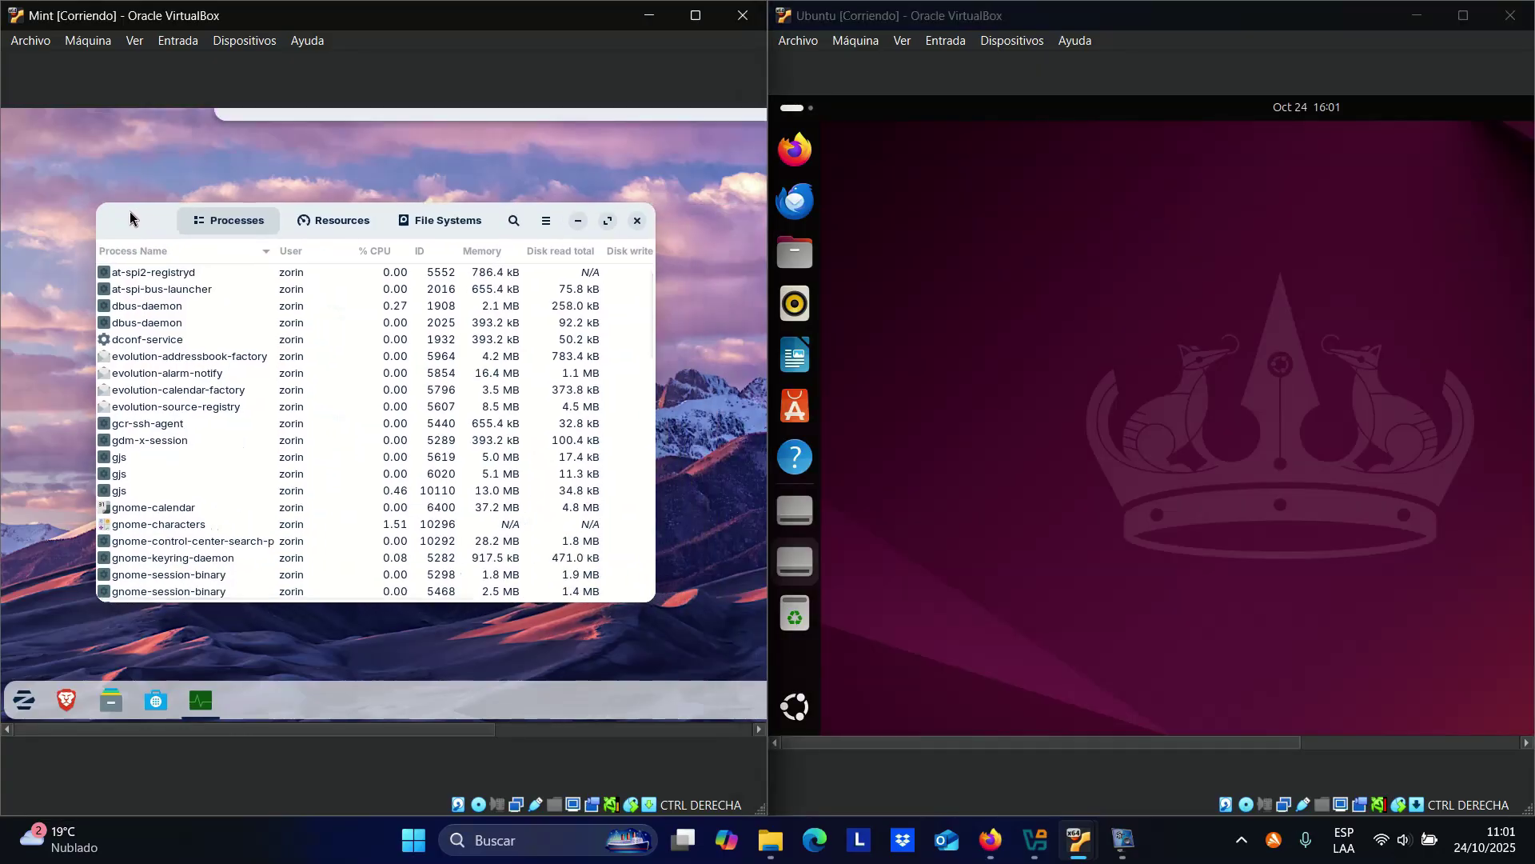
pyautogui.click(324, 222)
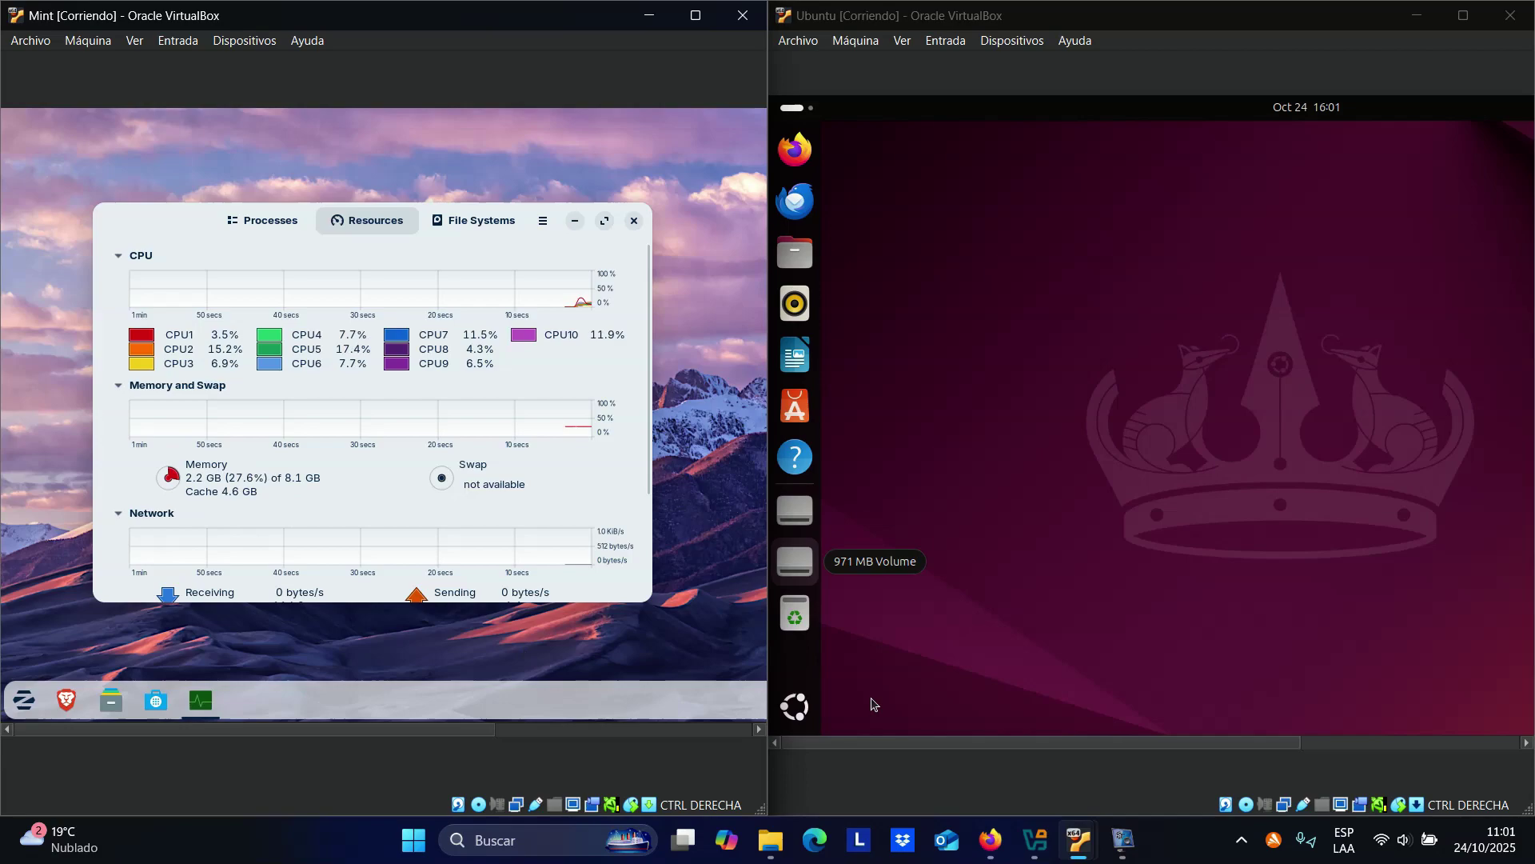
# - Shift Zorin's System Monitor window slightly right and down
pyautogui.click(1004, 343)
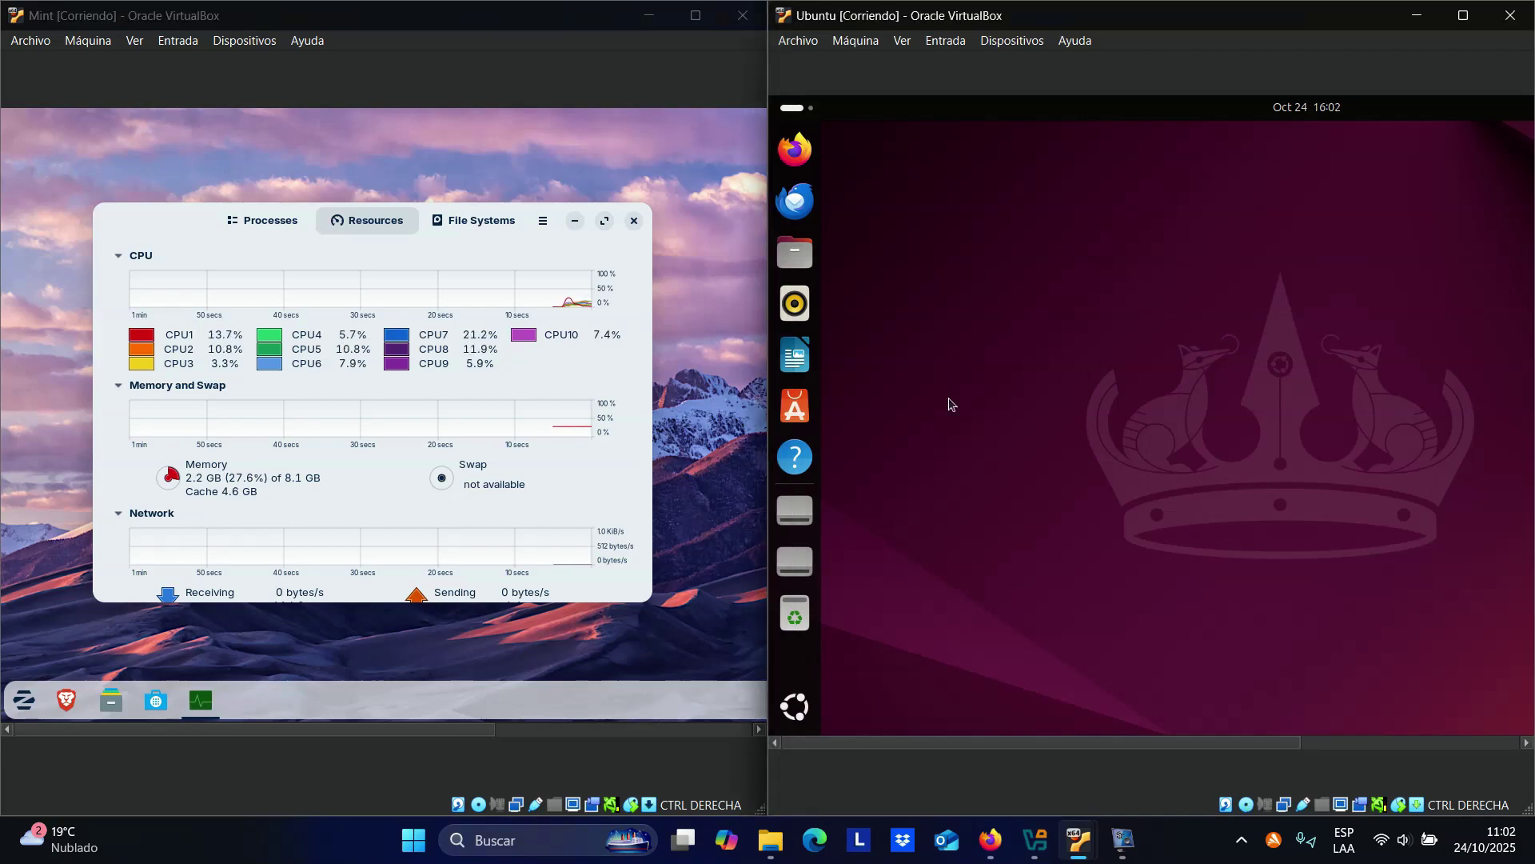
pyautogui.click(179, 228)
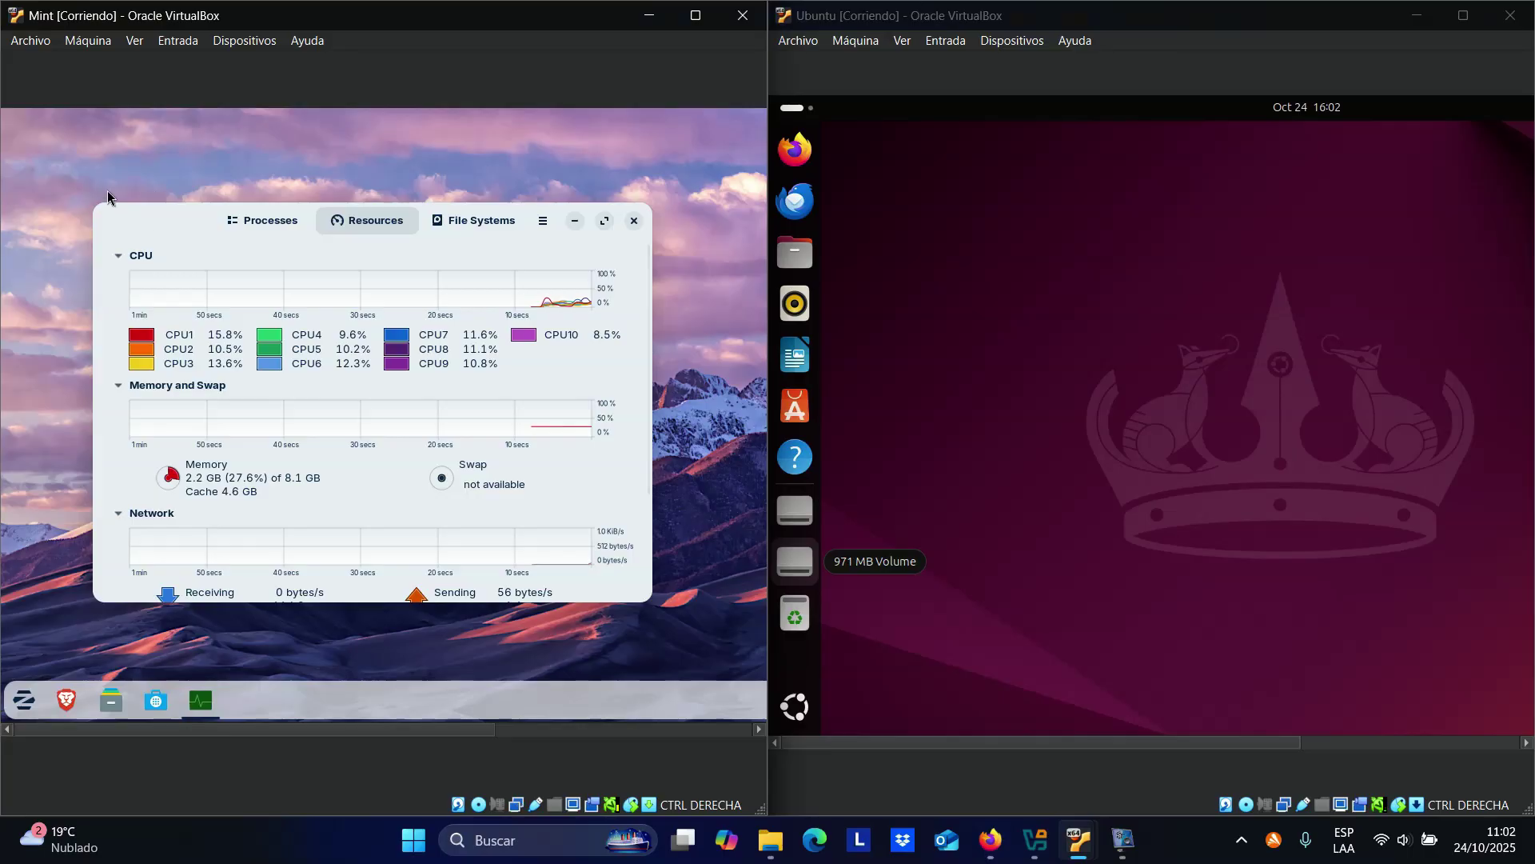
pyautogui.moveTo(169, 216); pyautogui.dragTo(193, 234)
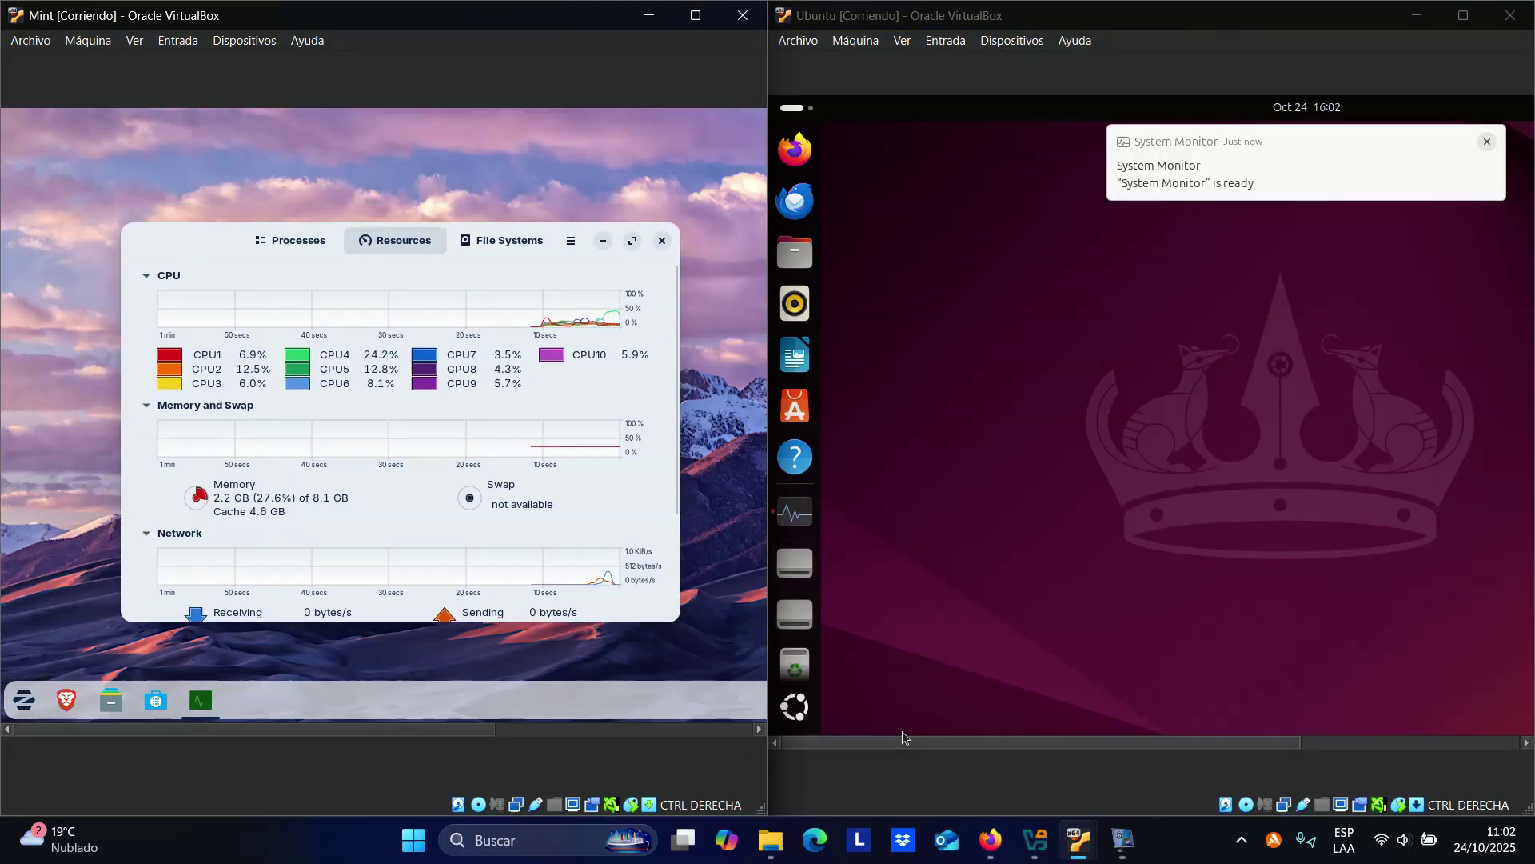
# - Show Ubuntu's Resources graphs, move its monitor left, and close Zorin's monitor
pyautogui.click(1245, 256)
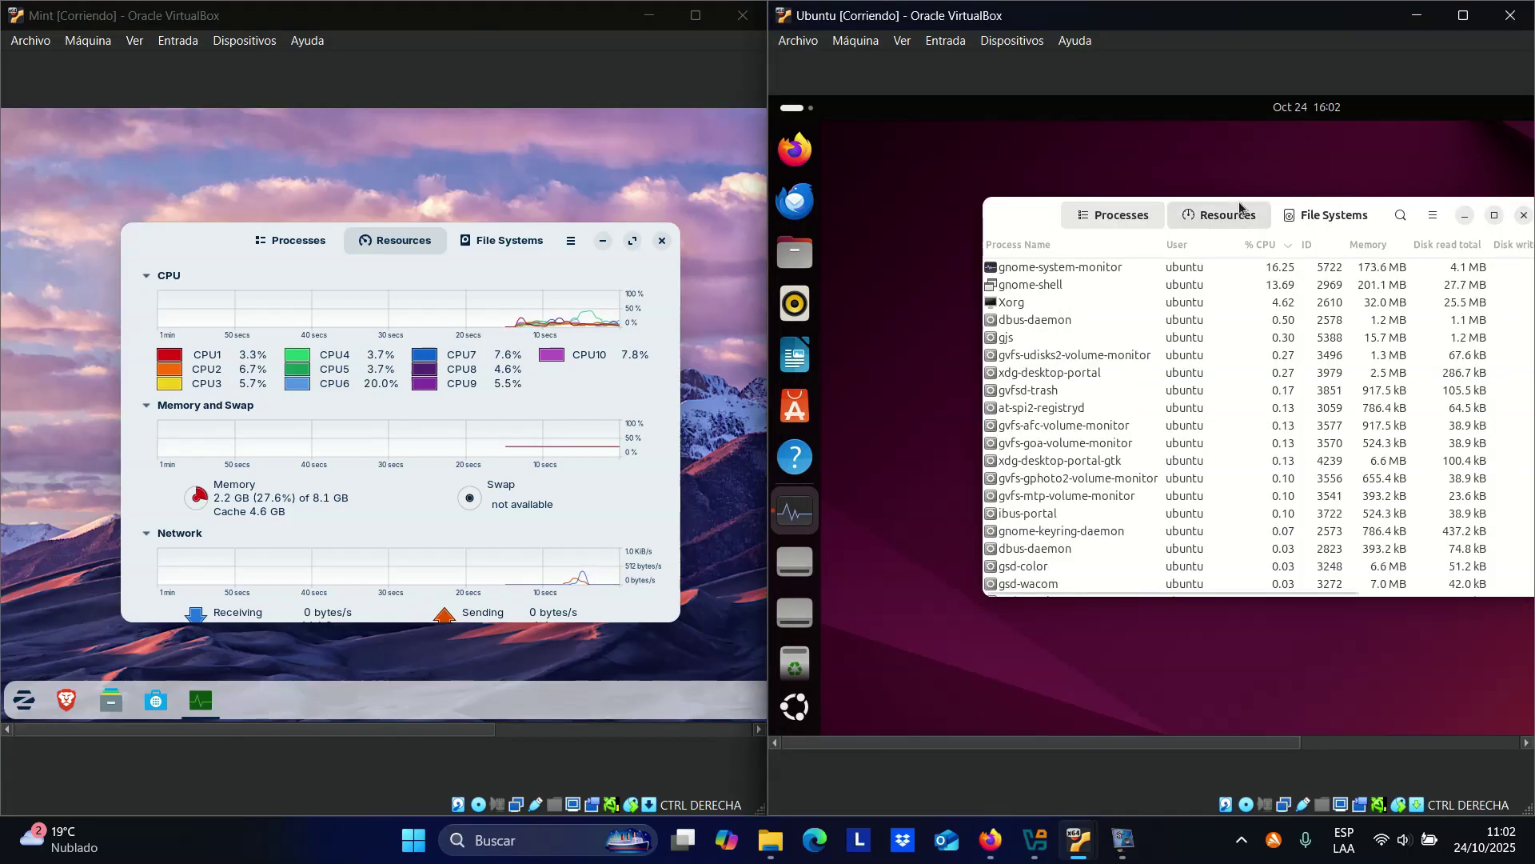
pyautogui.click(1239, 207)
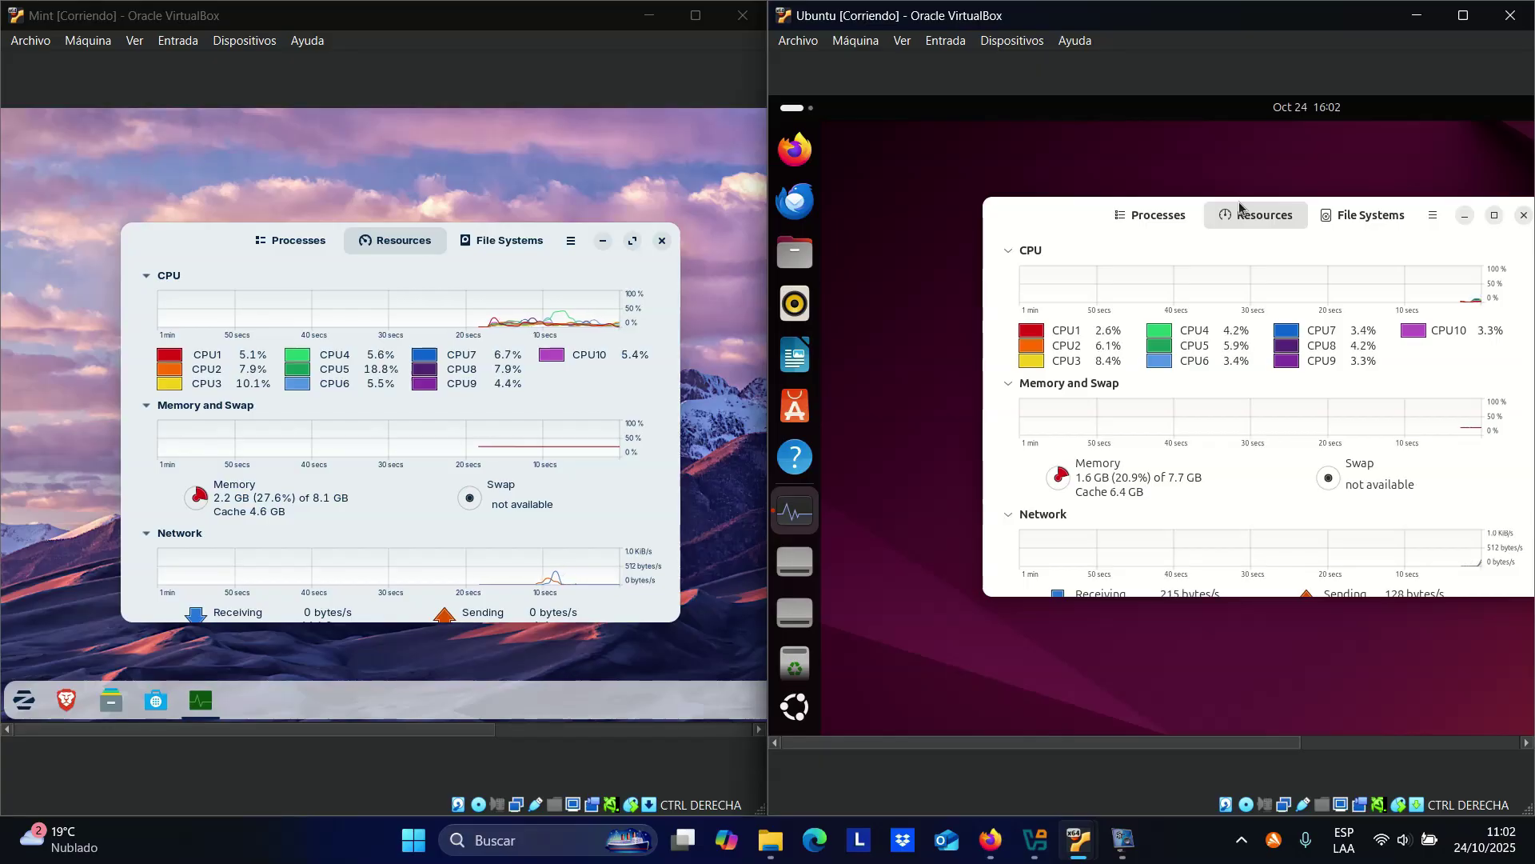
pyautogui.moveTo(1083, 210); pyautogui.dragTo(995, 207)
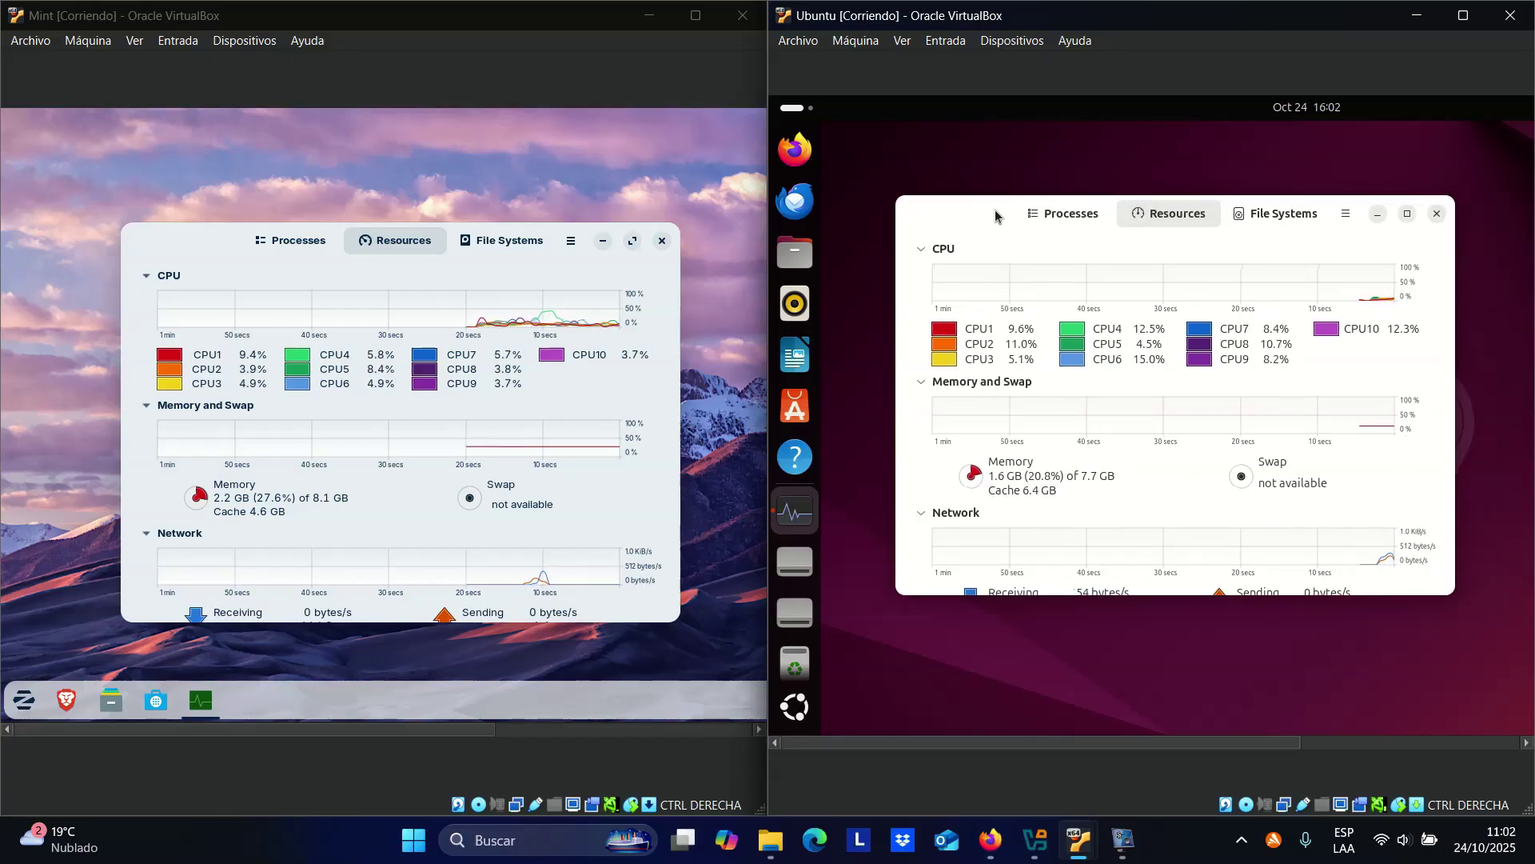
pyautogui.click(662, 240)
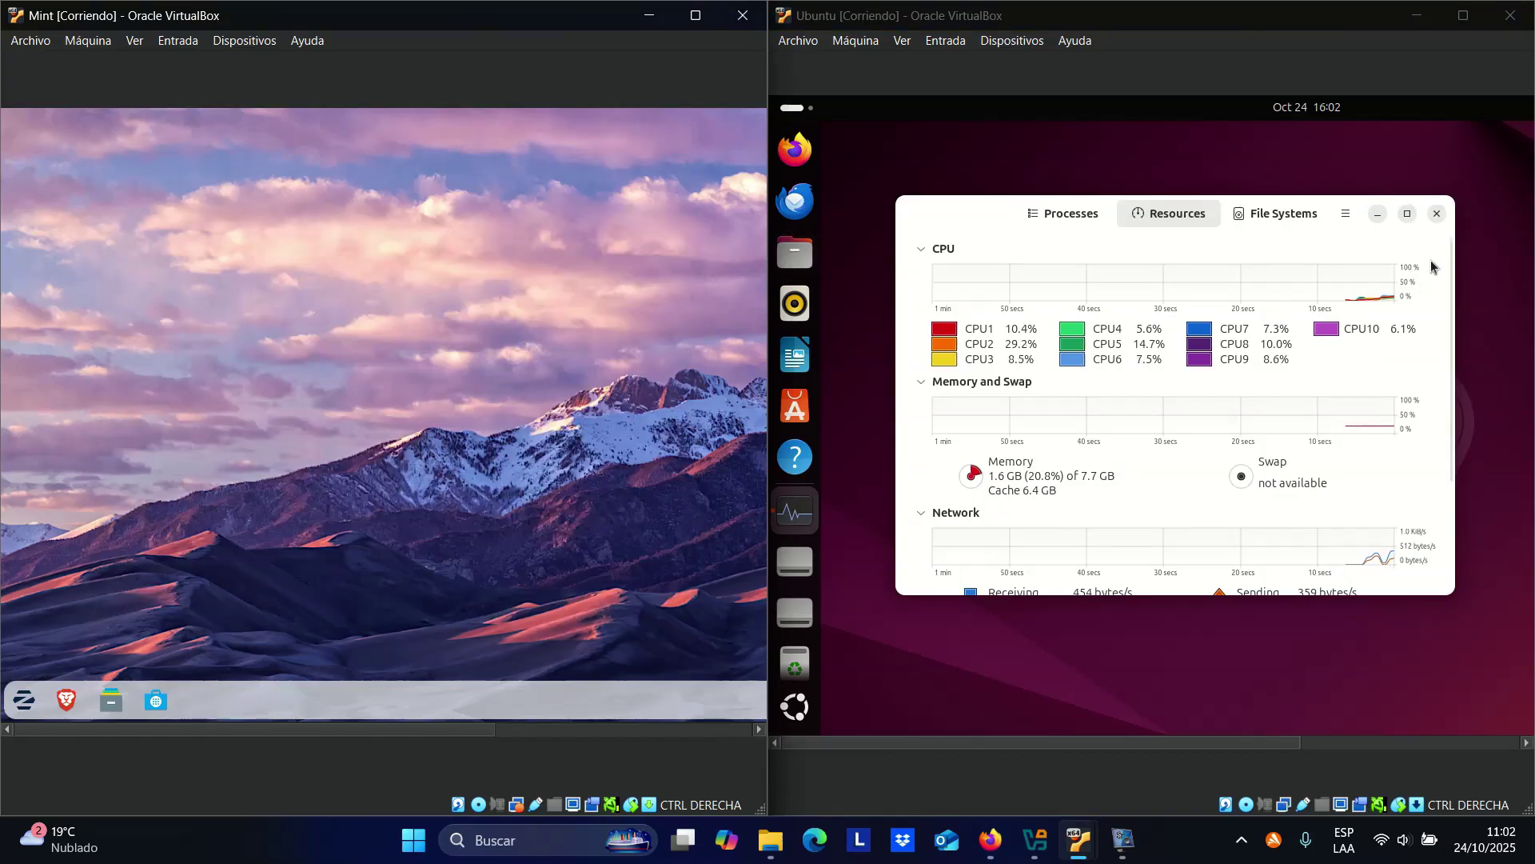
# - Close Ubuntu's System Monitor, then open the Zorin menu and Ubuntu app grid
pyautogui.click(1435, 214)
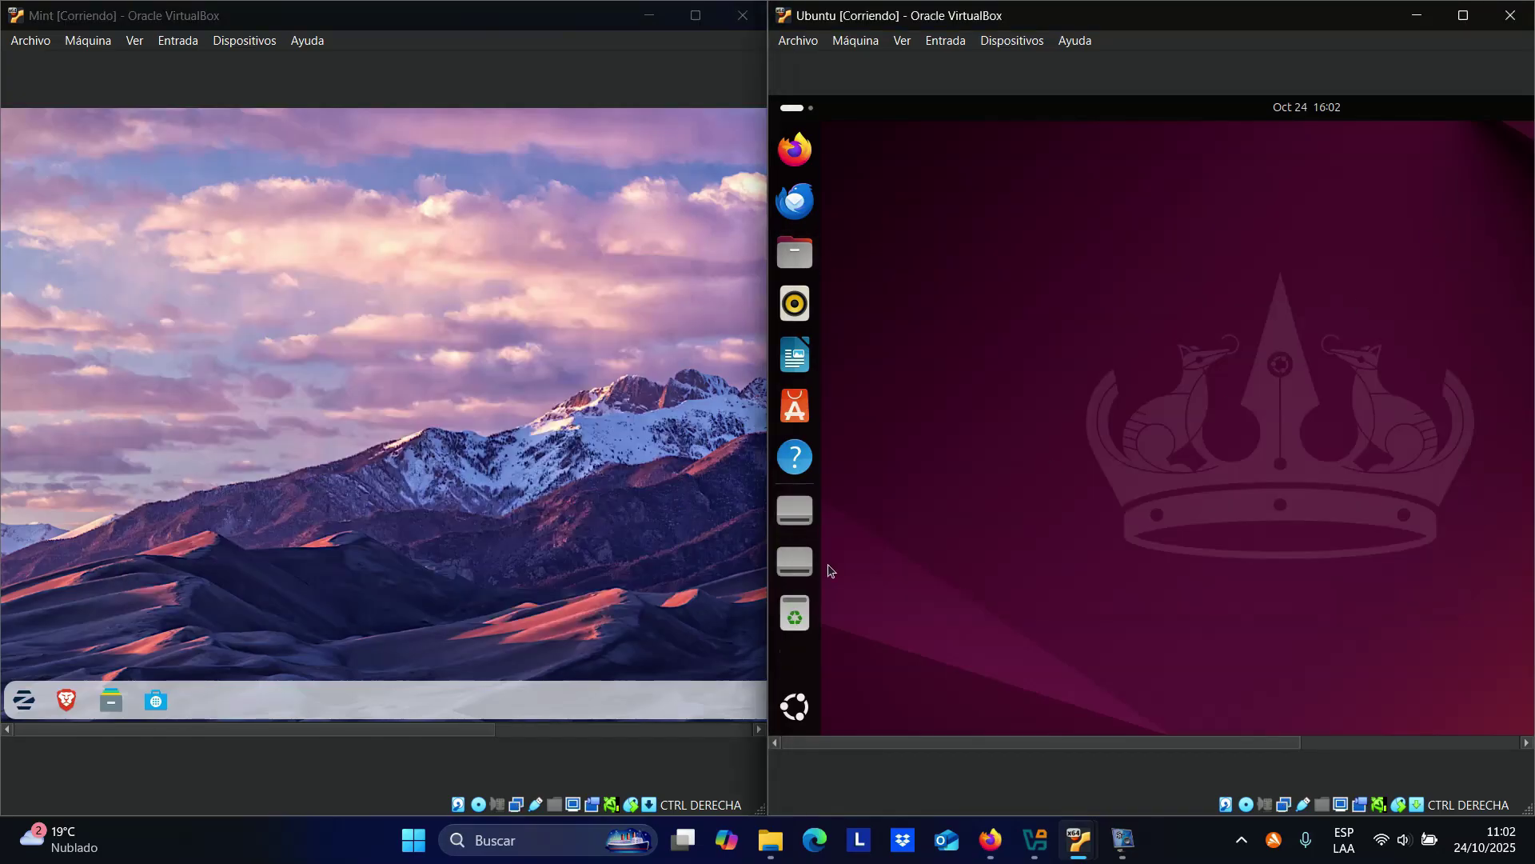
pyautogui.click(23, 698)
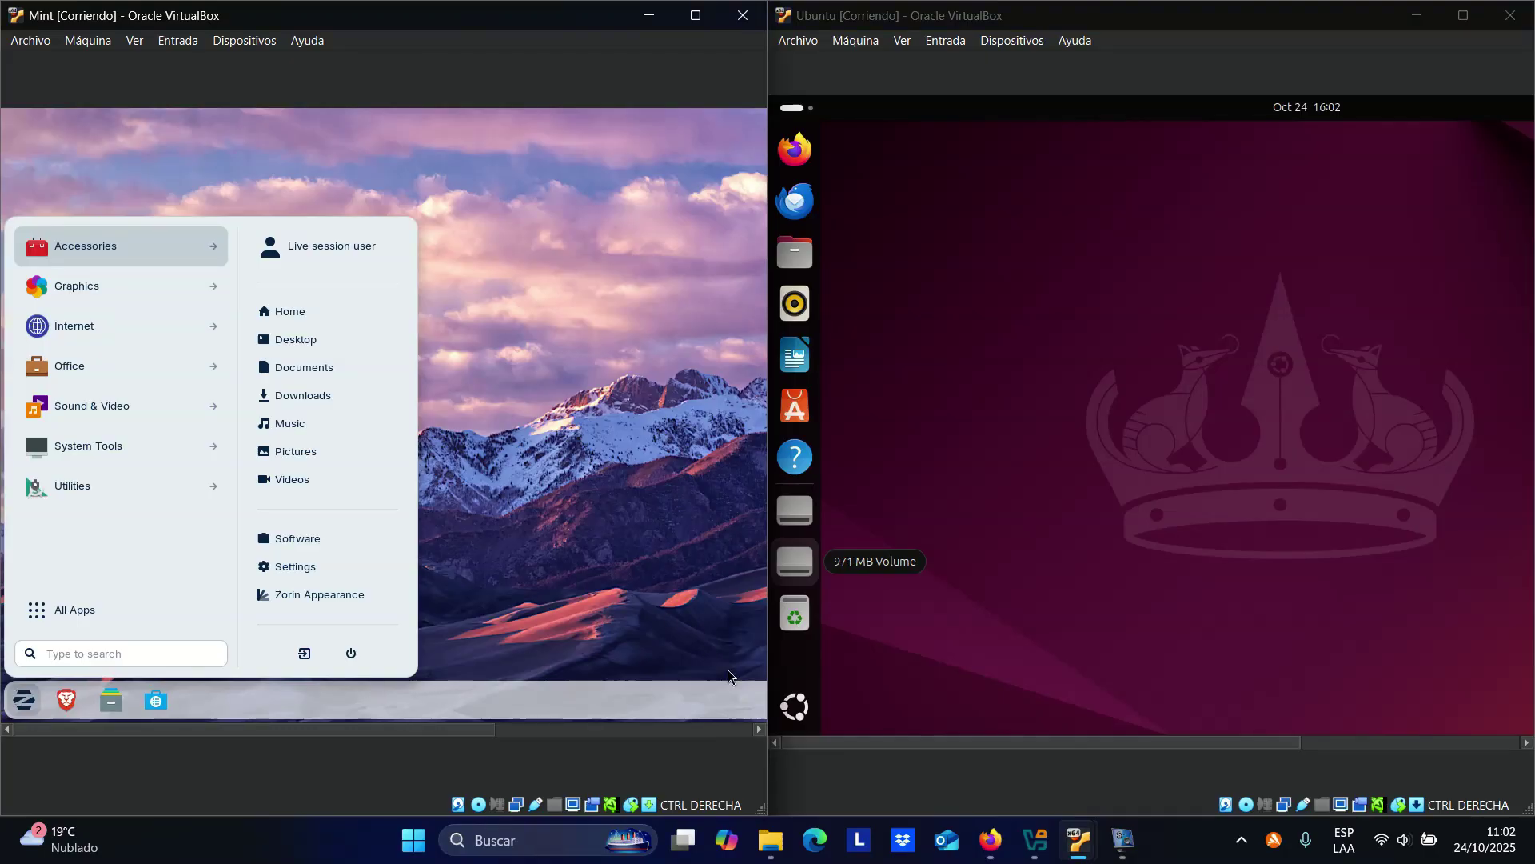
pyautogui.click(796, 702)
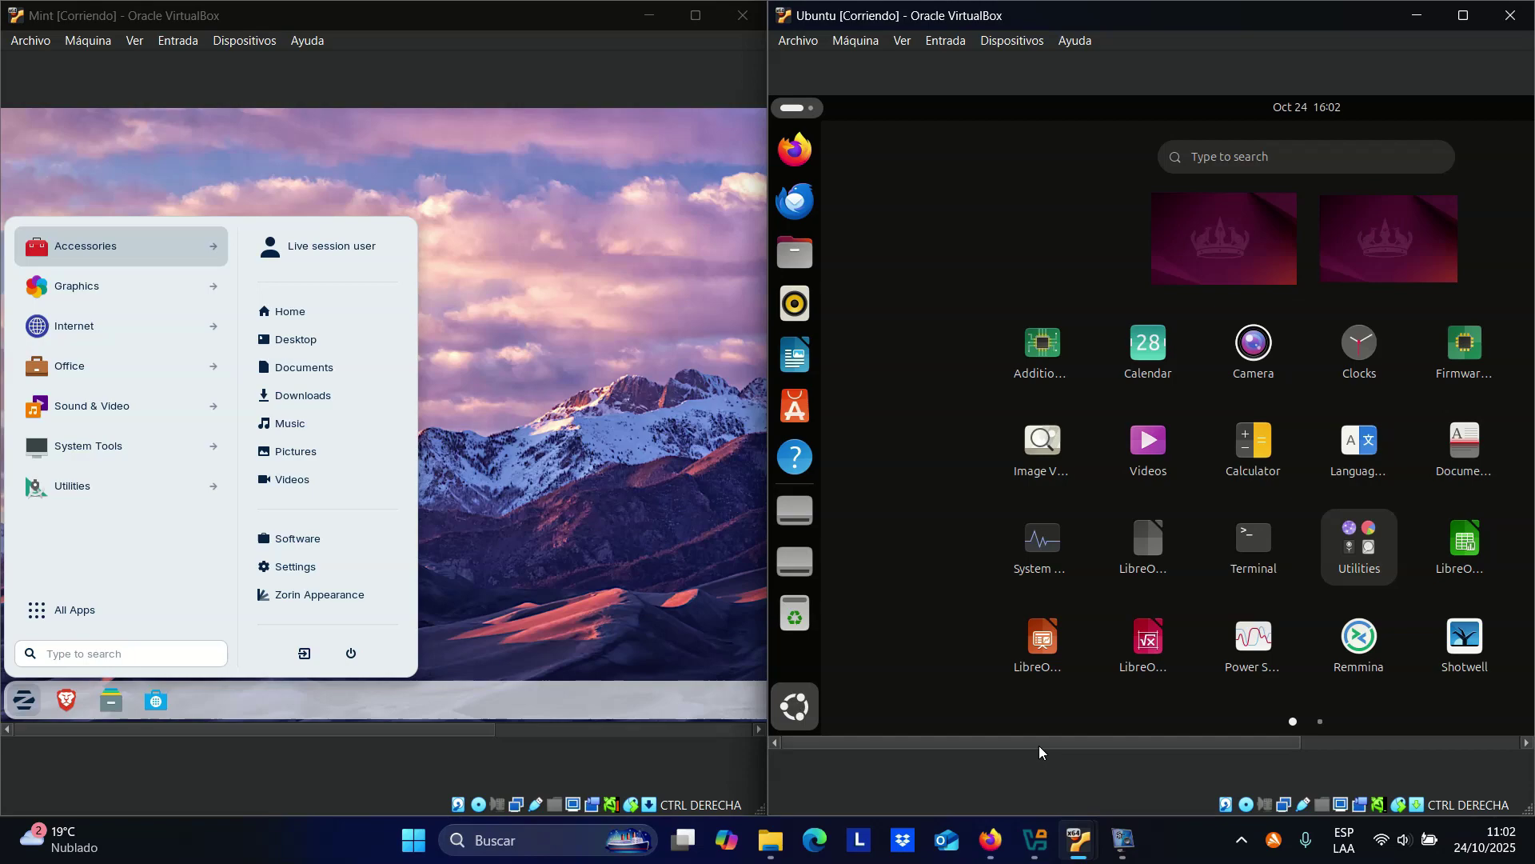
pyautogui.moveTo(1124, 740); pyautogui.dragTo(1227, 739)
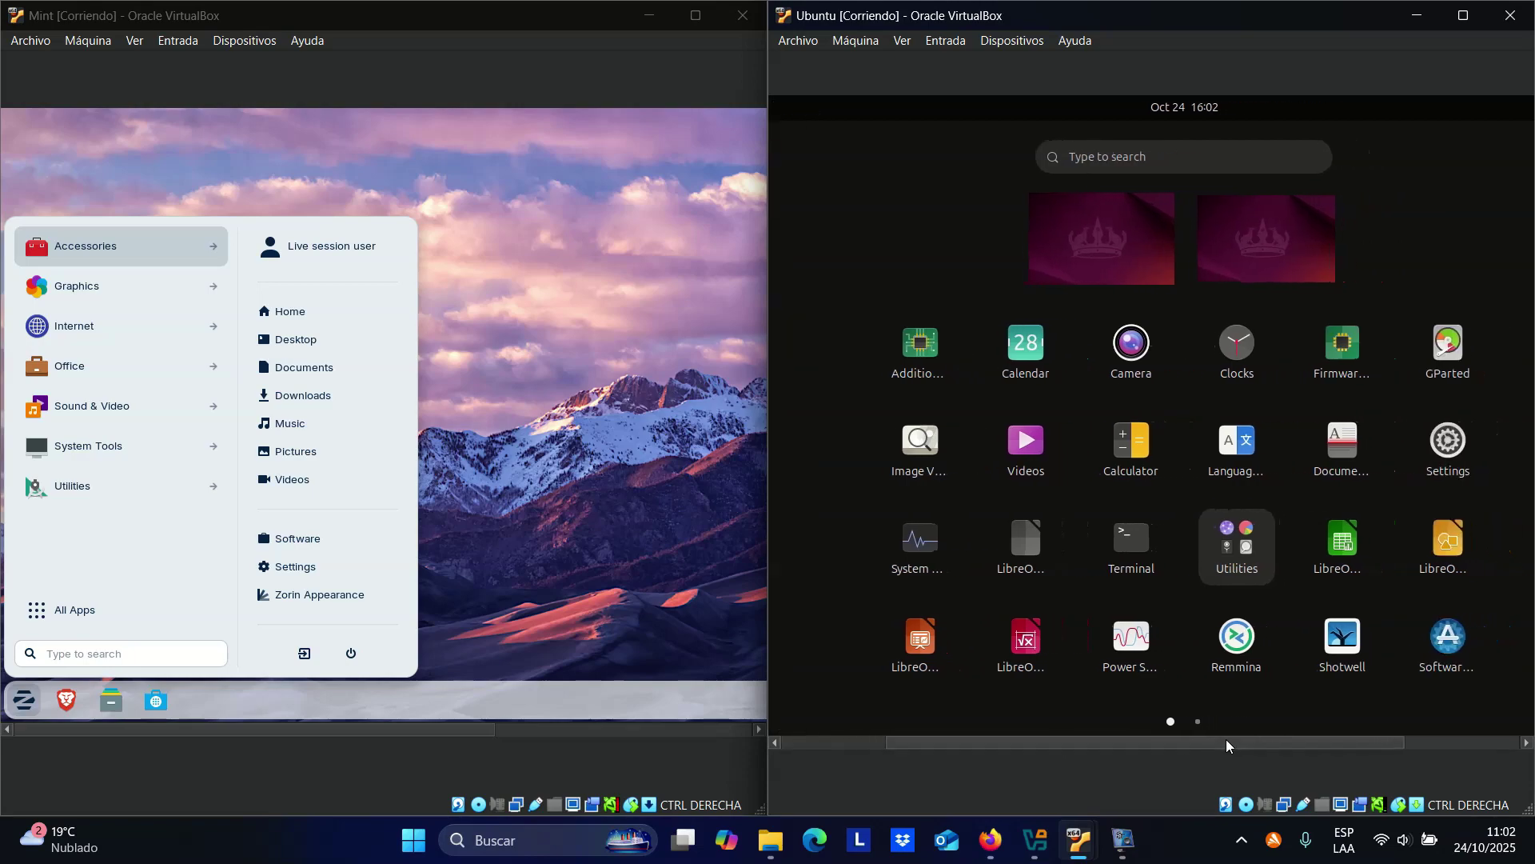
# - Browse the Accessories, Graphics and Internet categories in the Zorin menu
pyautogui.click(183, 248)
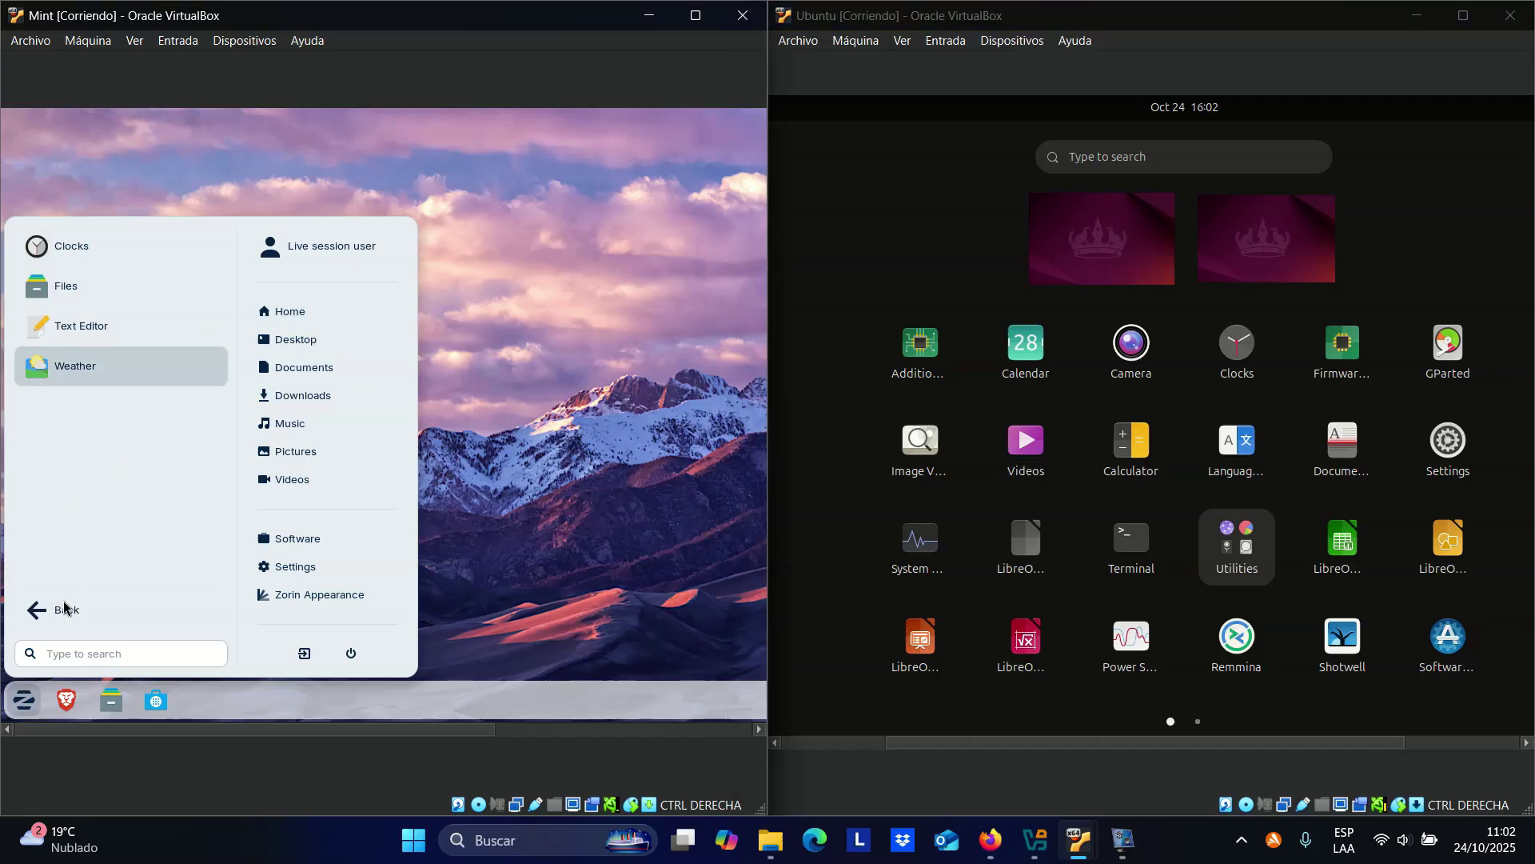
pyautogui.click(60, 609)
pyautogui.click(103, 300)
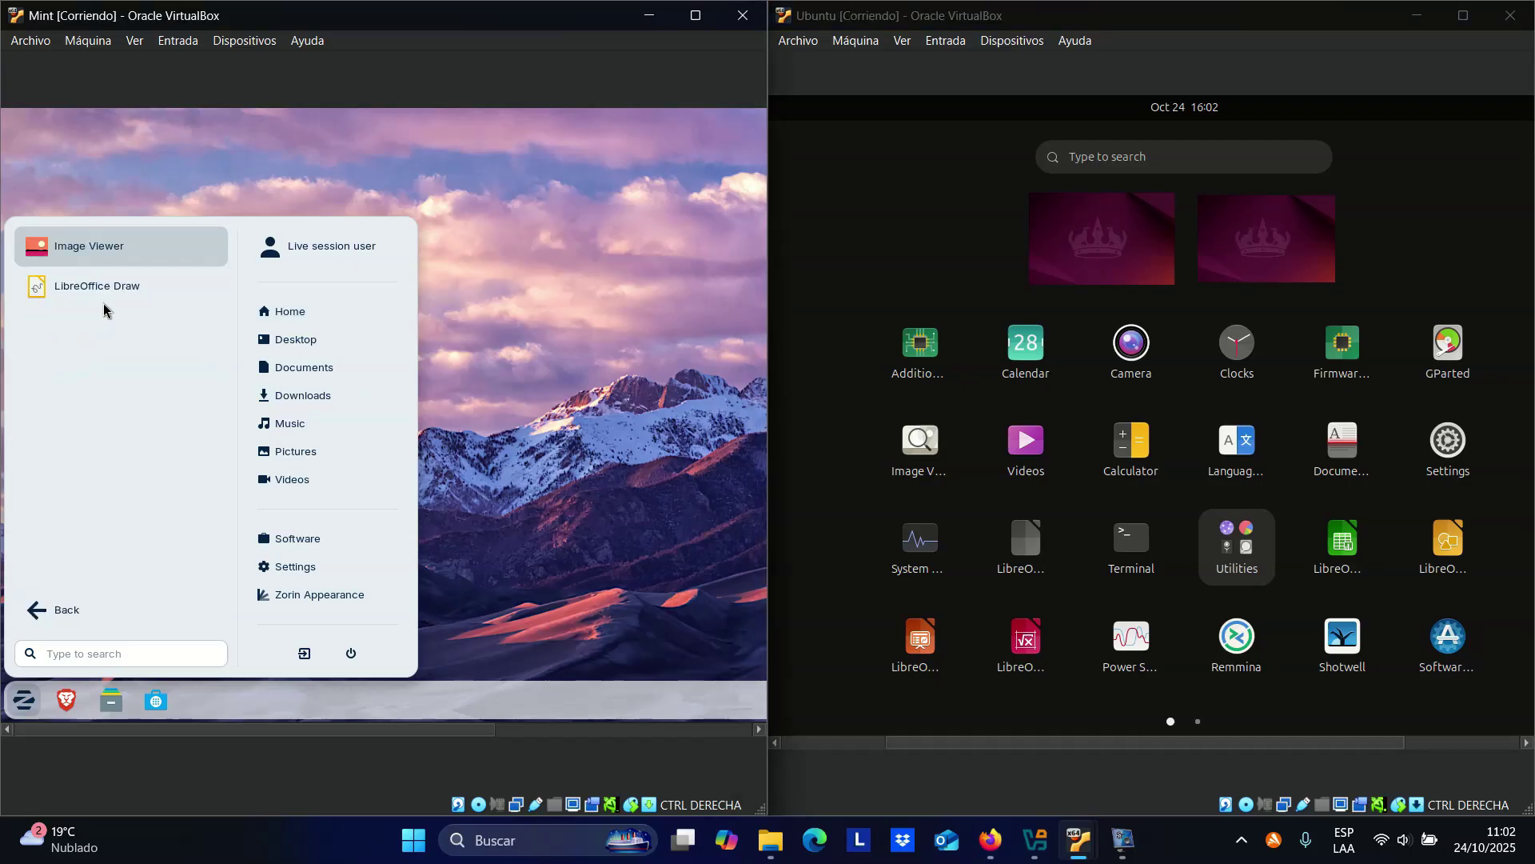
pyautogui.click(66, 610)
pyautogui.click(118, 331)
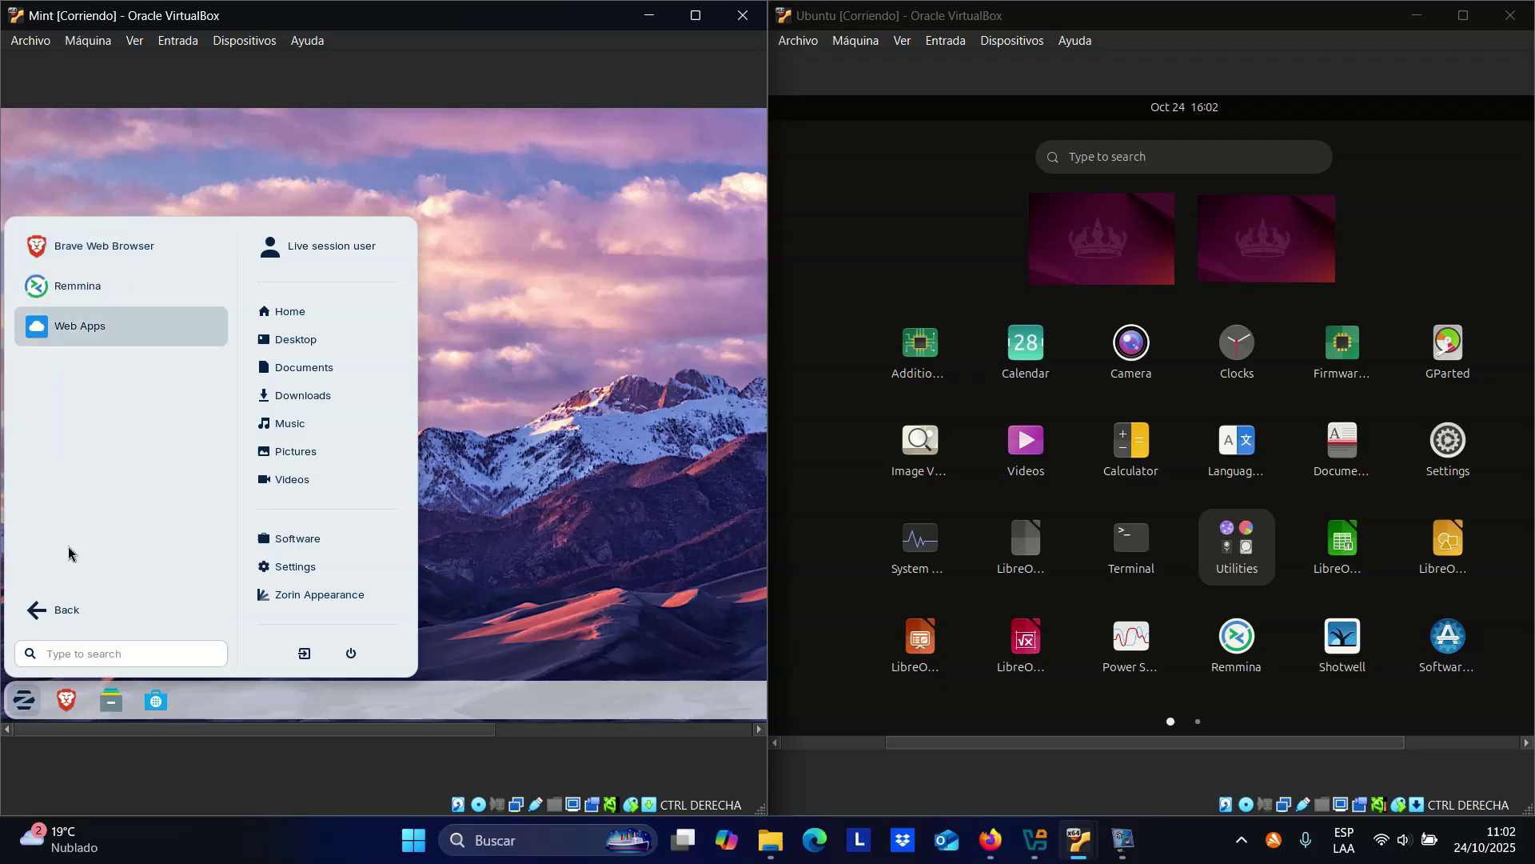
pyautogui.click(61, 610)
# - Browse the Office, Sound & Video and System Tools categories in the Zorin menu
pyautogui.click(105, 382)
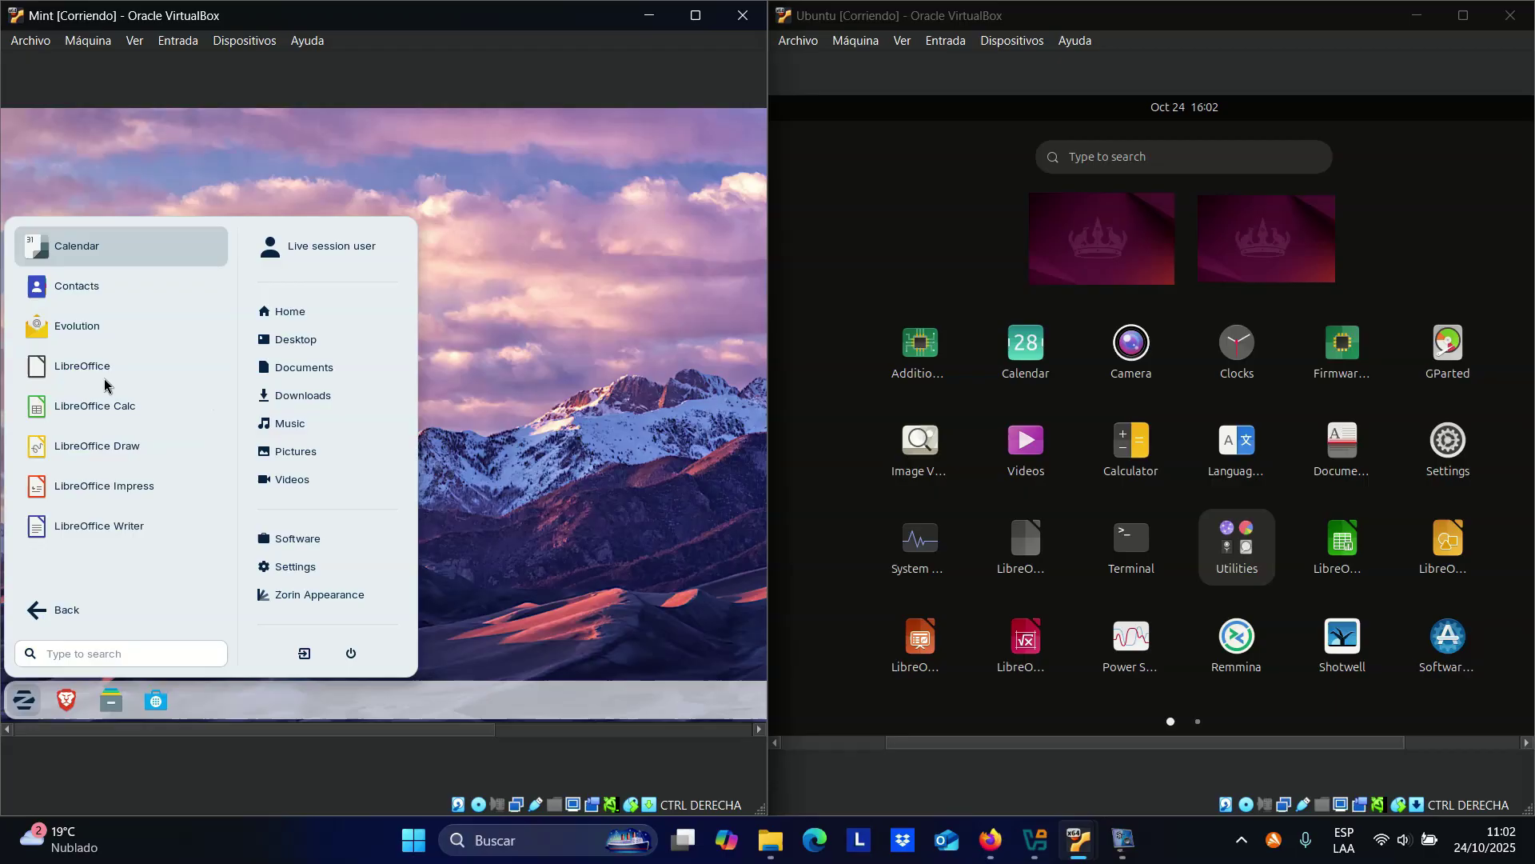
pyautogui.click(65, 610)
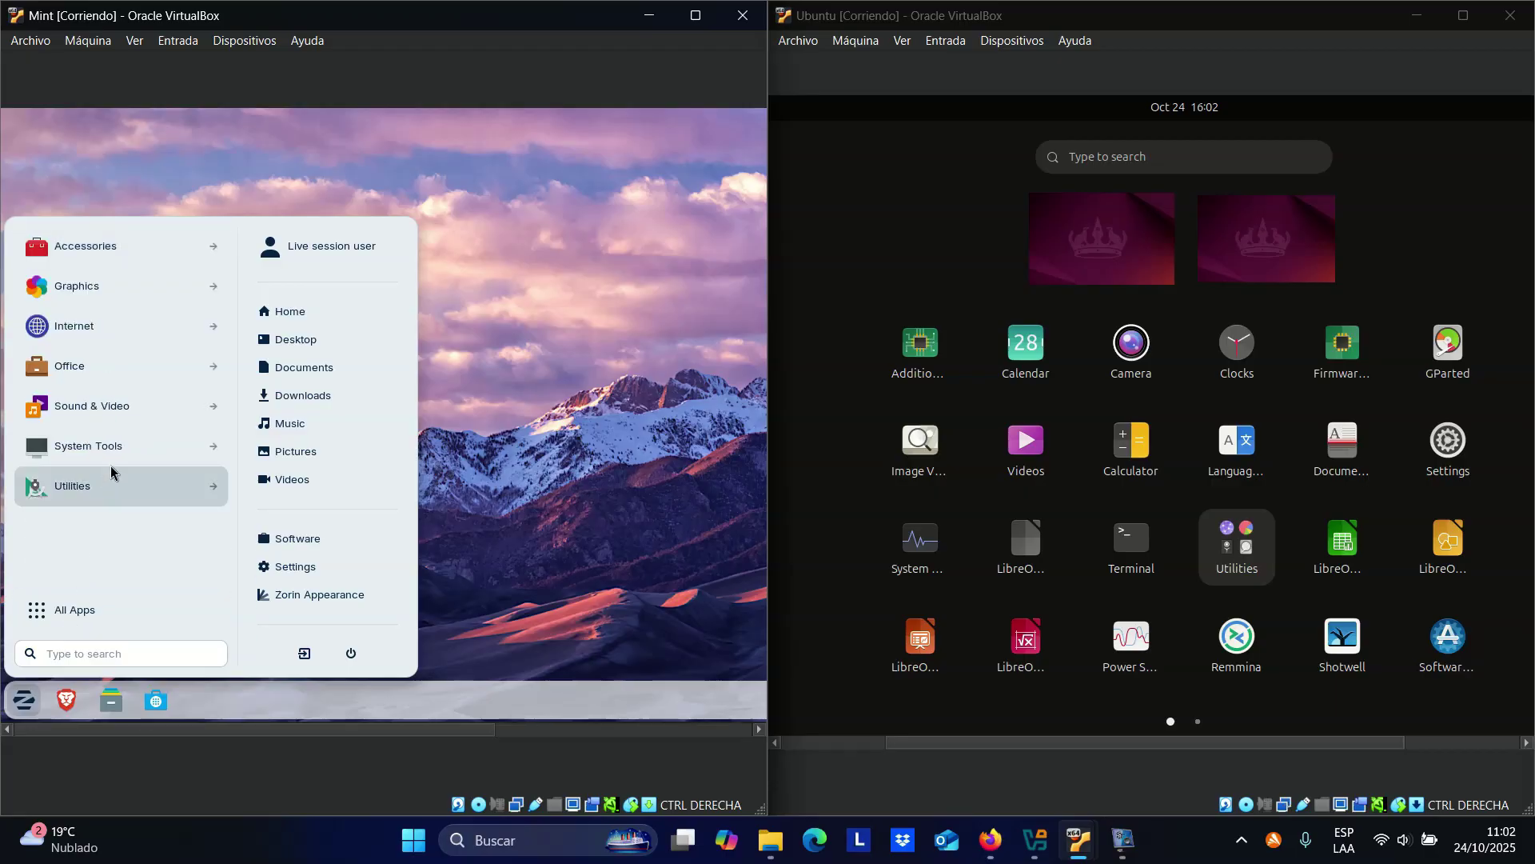
pyautogui.click(111, 413)
pyautogui.click(65, 615)
pyautogui.click(109, 445)
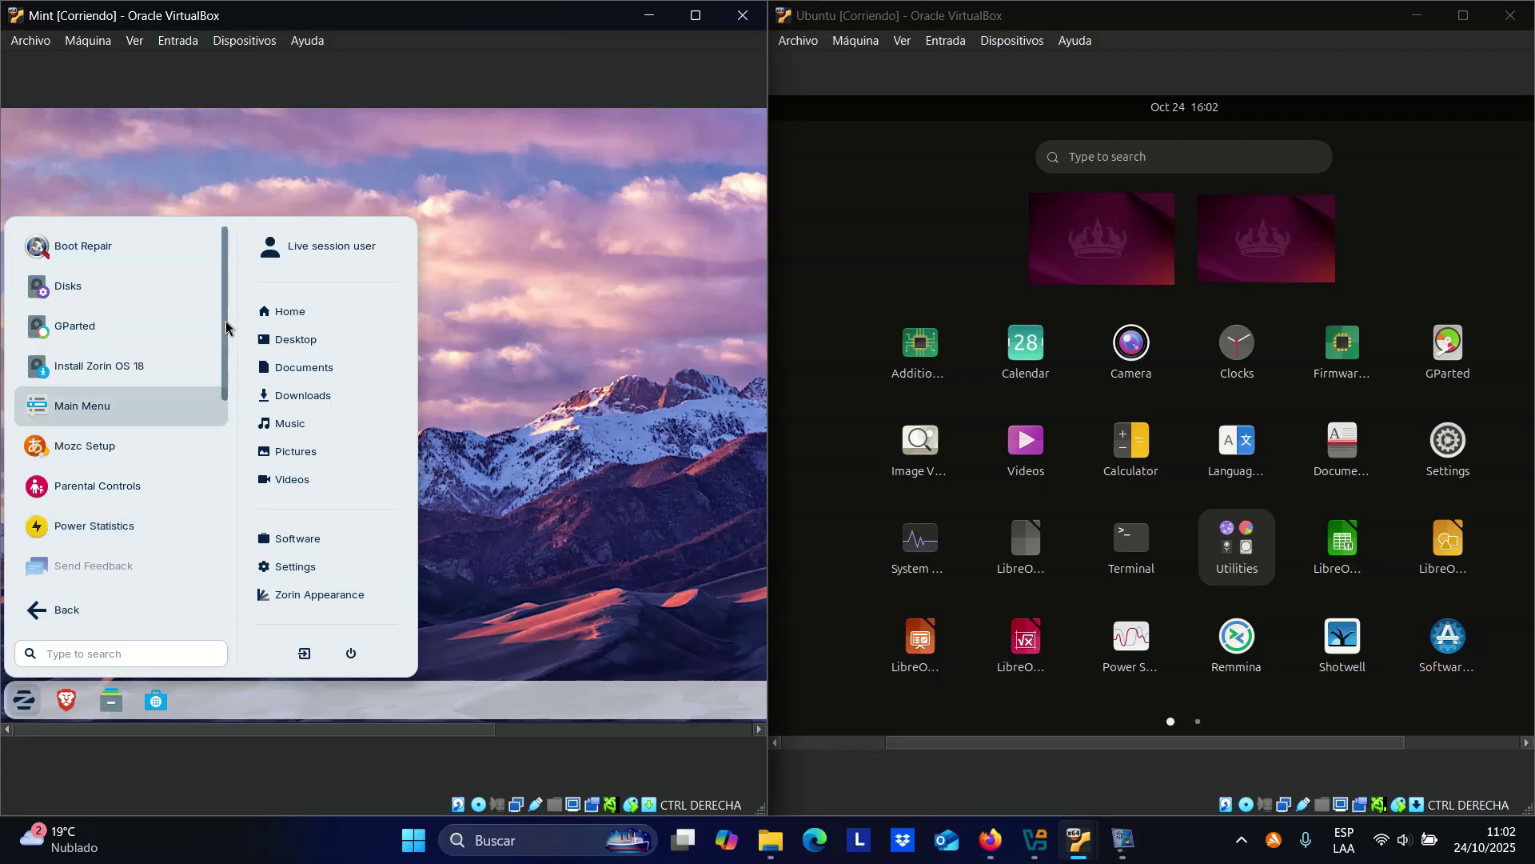
pyautogui.scroll(-5, 219, 469)
pyautogui.scroll(-2, 218, 479)
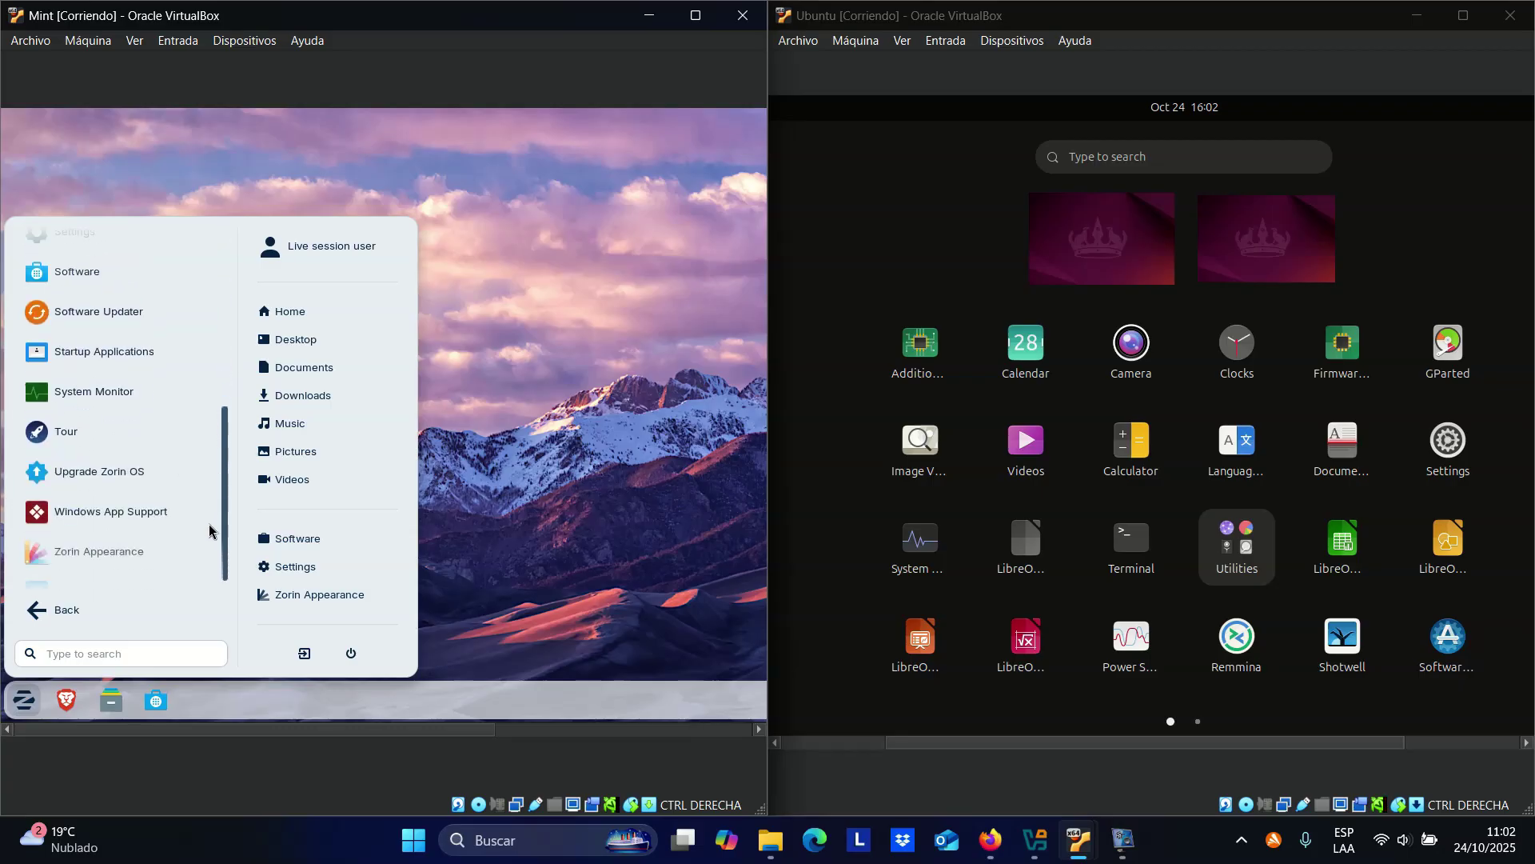
pyautogui.scroll(-1, 213, 529)
# - Browse the System Tools and Utilities categories in the Zorin menu
pyautogui.click(100, 608)
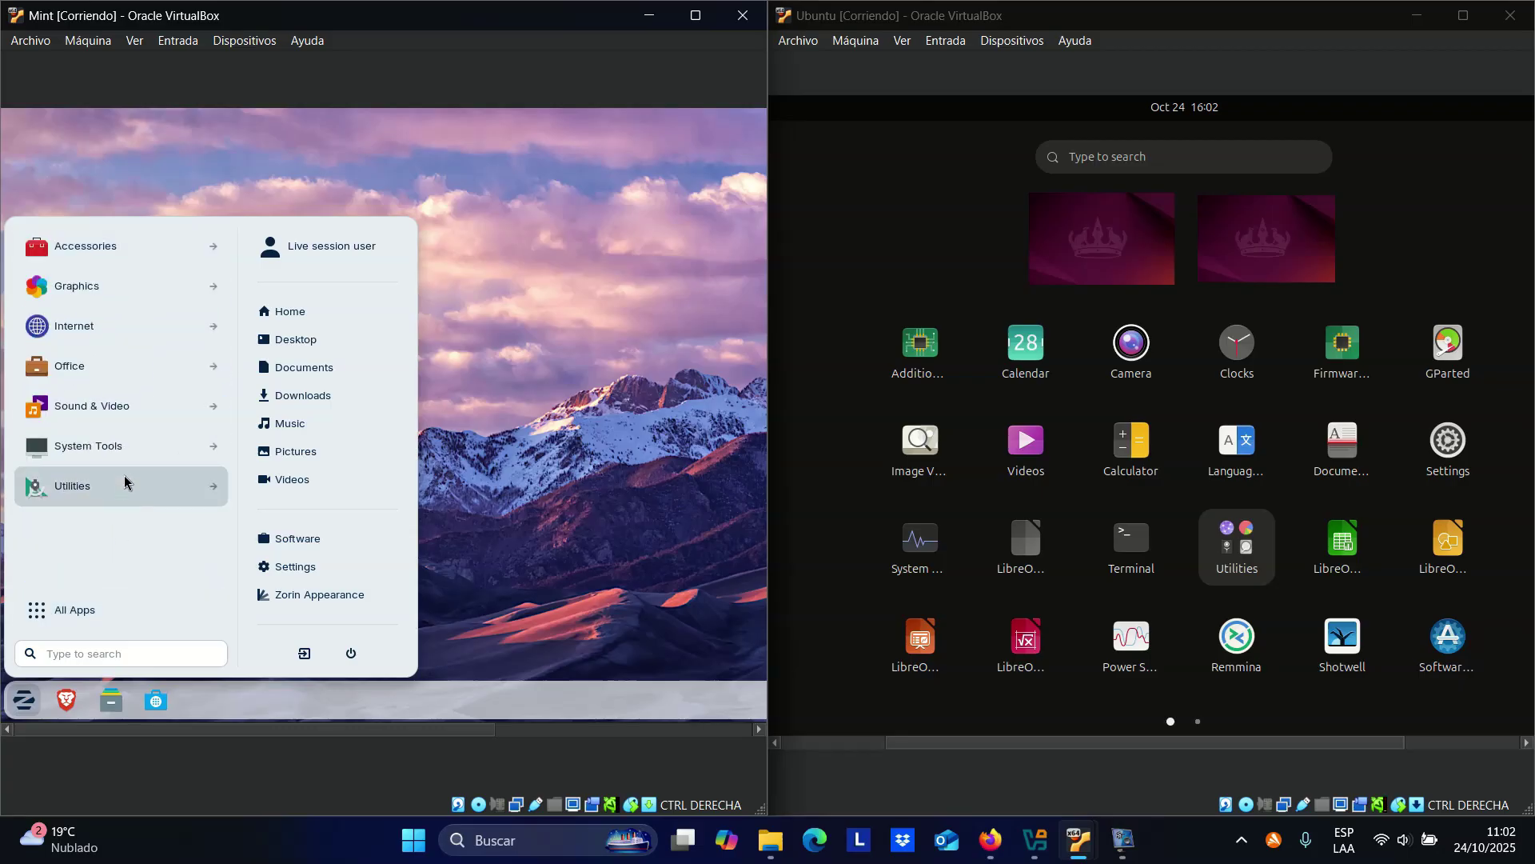
pyautogui.click(116, 449)
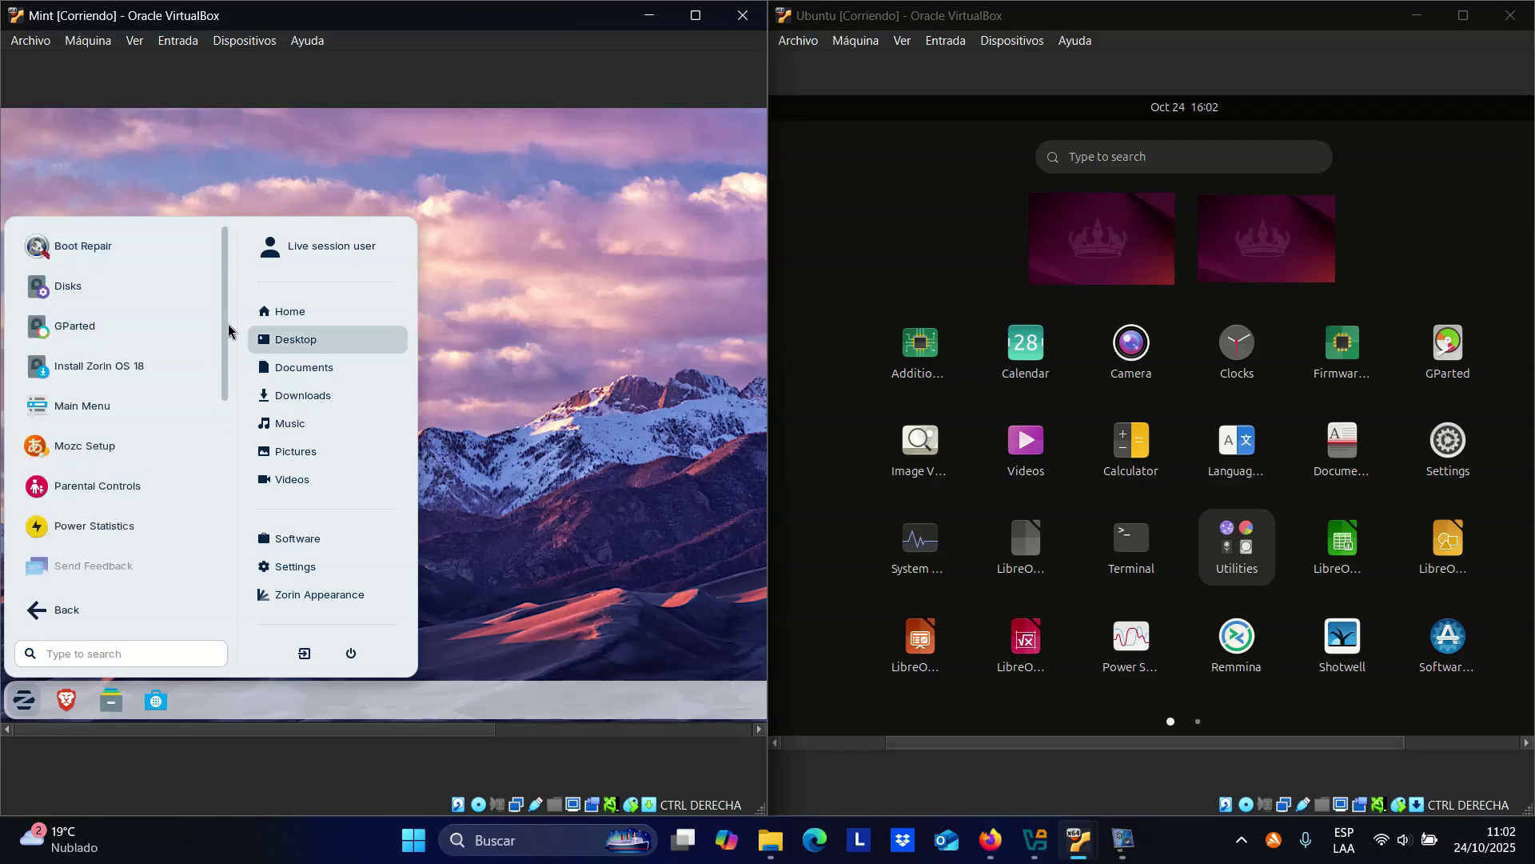
pyautogui.moveTo(222, 318); pyautogui.dragTo(212, 450)
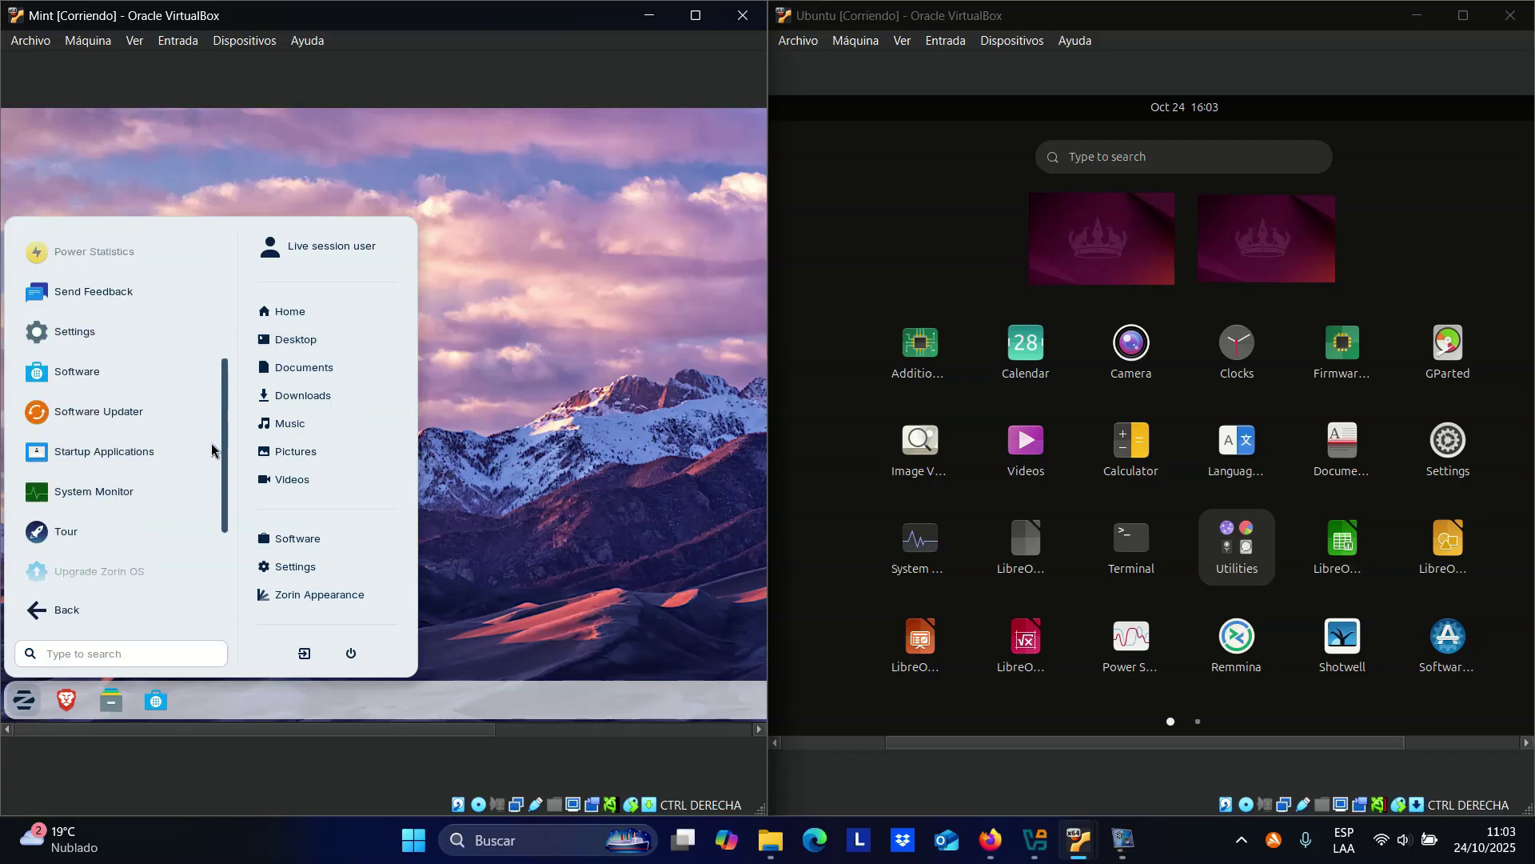
pyautogui.scroll(-3, 206, 531)
pyautogui.scroll(-2, 179, 576)
pyautogui.click(127, 609)
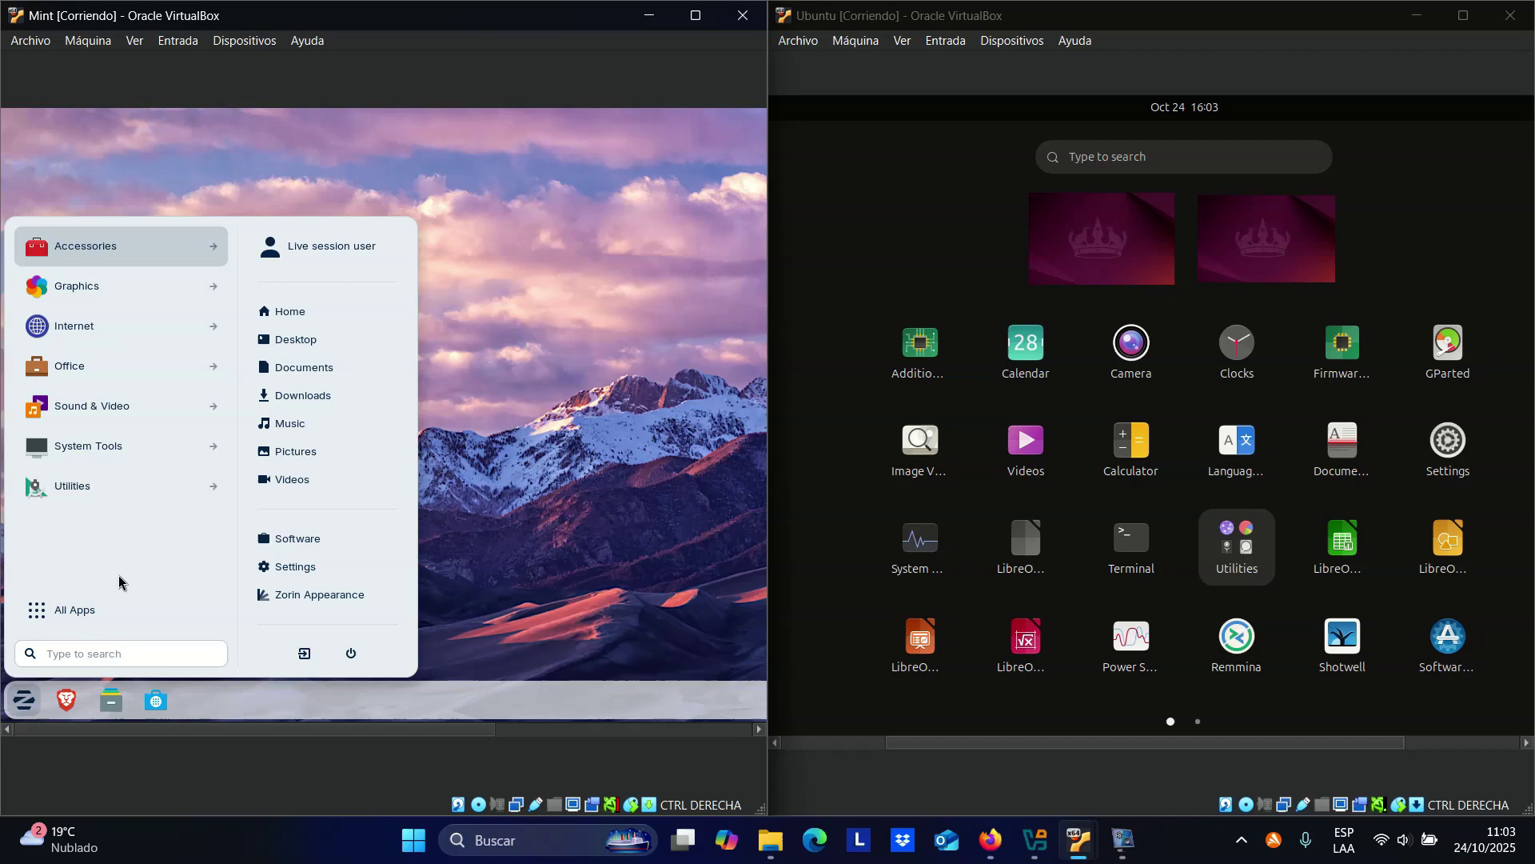
pyautogui.click(108, 488)
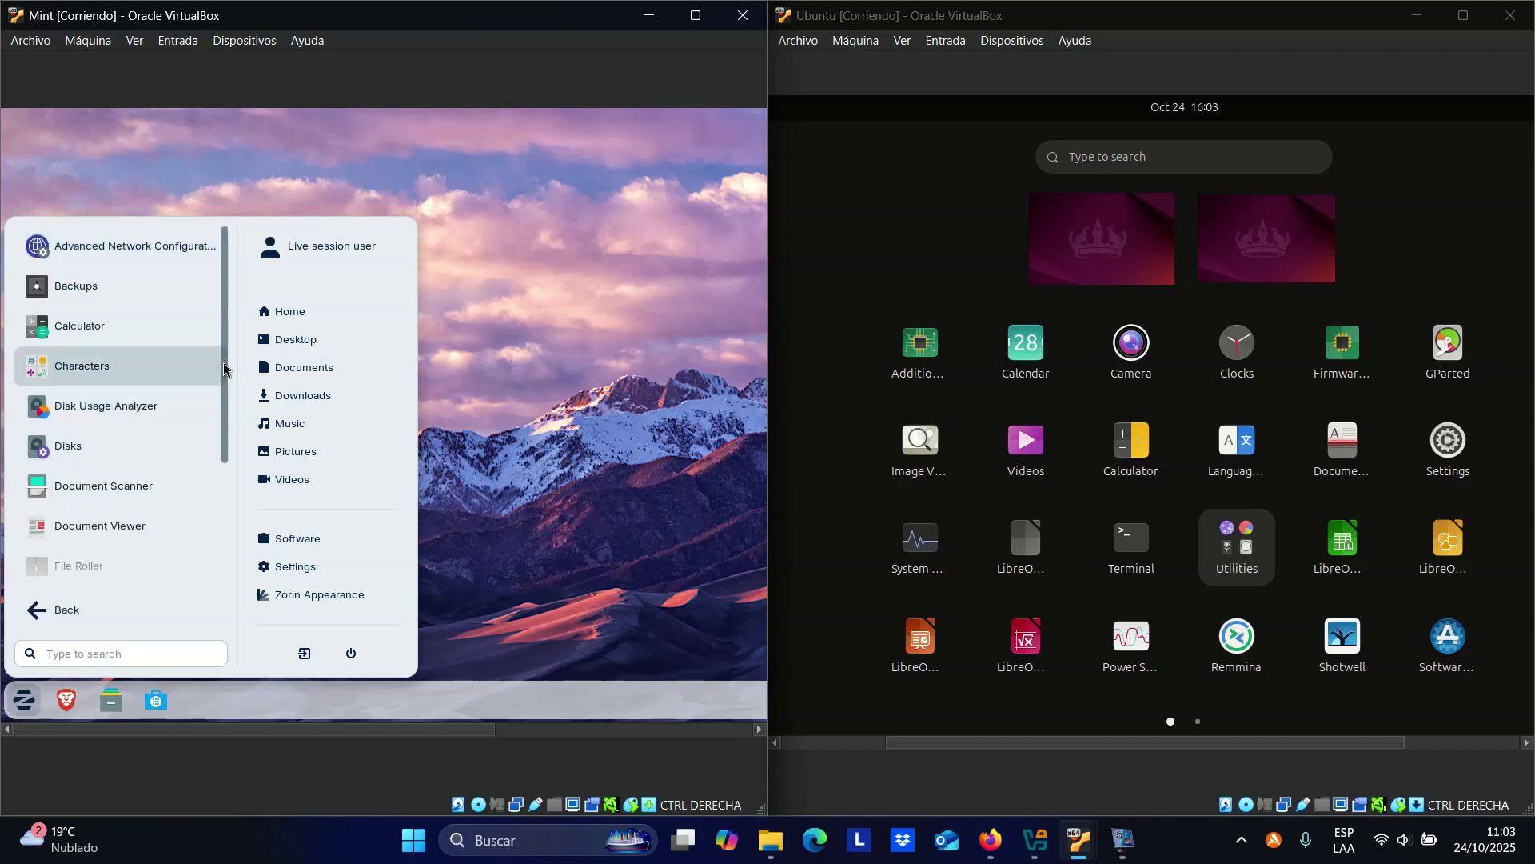
pyautogui.scroll(-3, 214, 457)
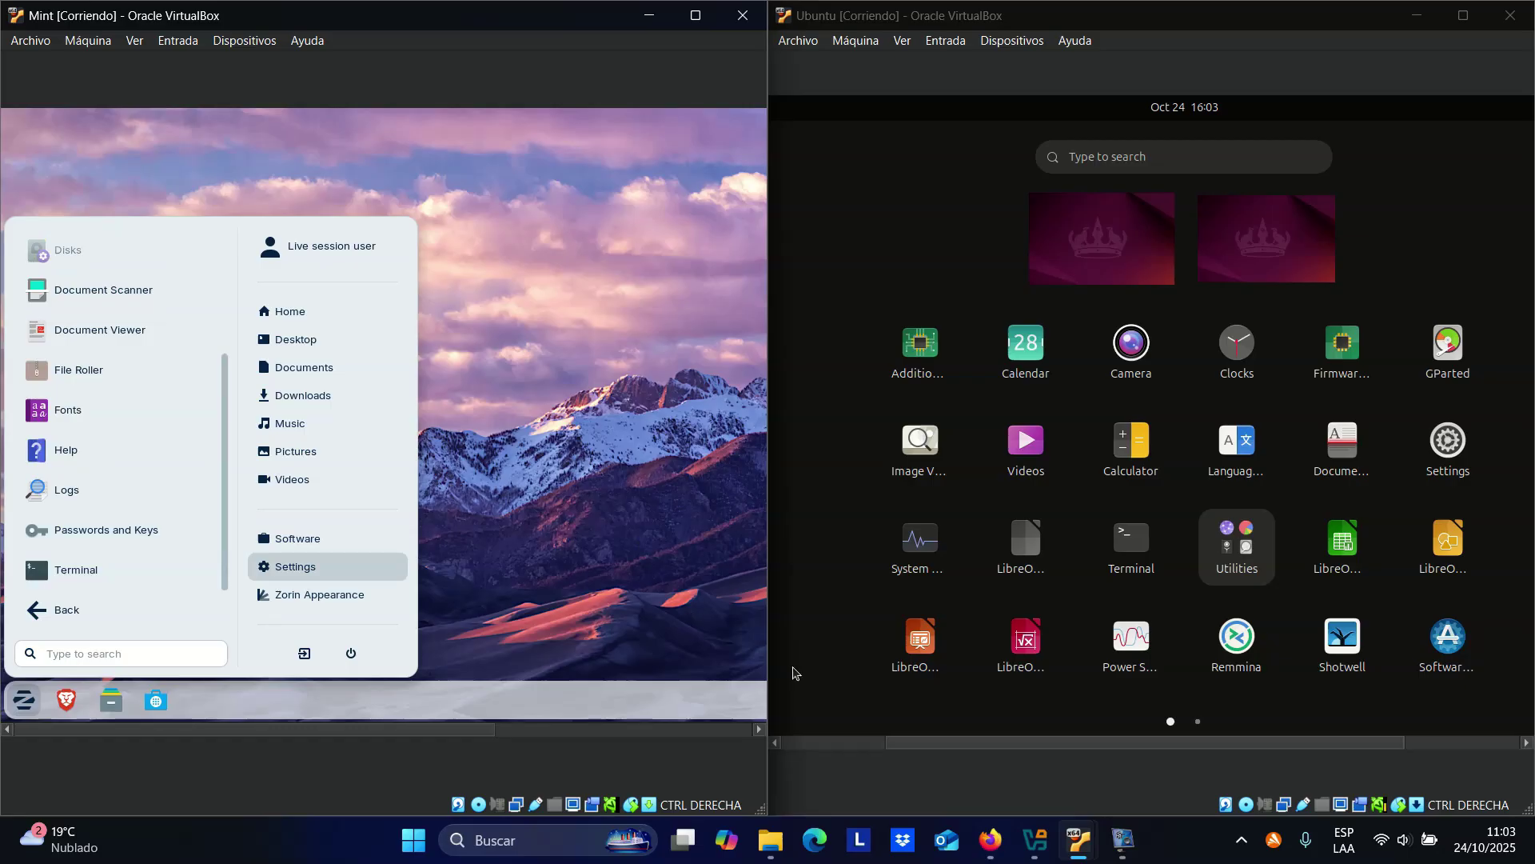
# - View both pages of Ubuntu's Utilities folder, launch Files, and close the Zorin menu
pyautogui.click(1238, 546)
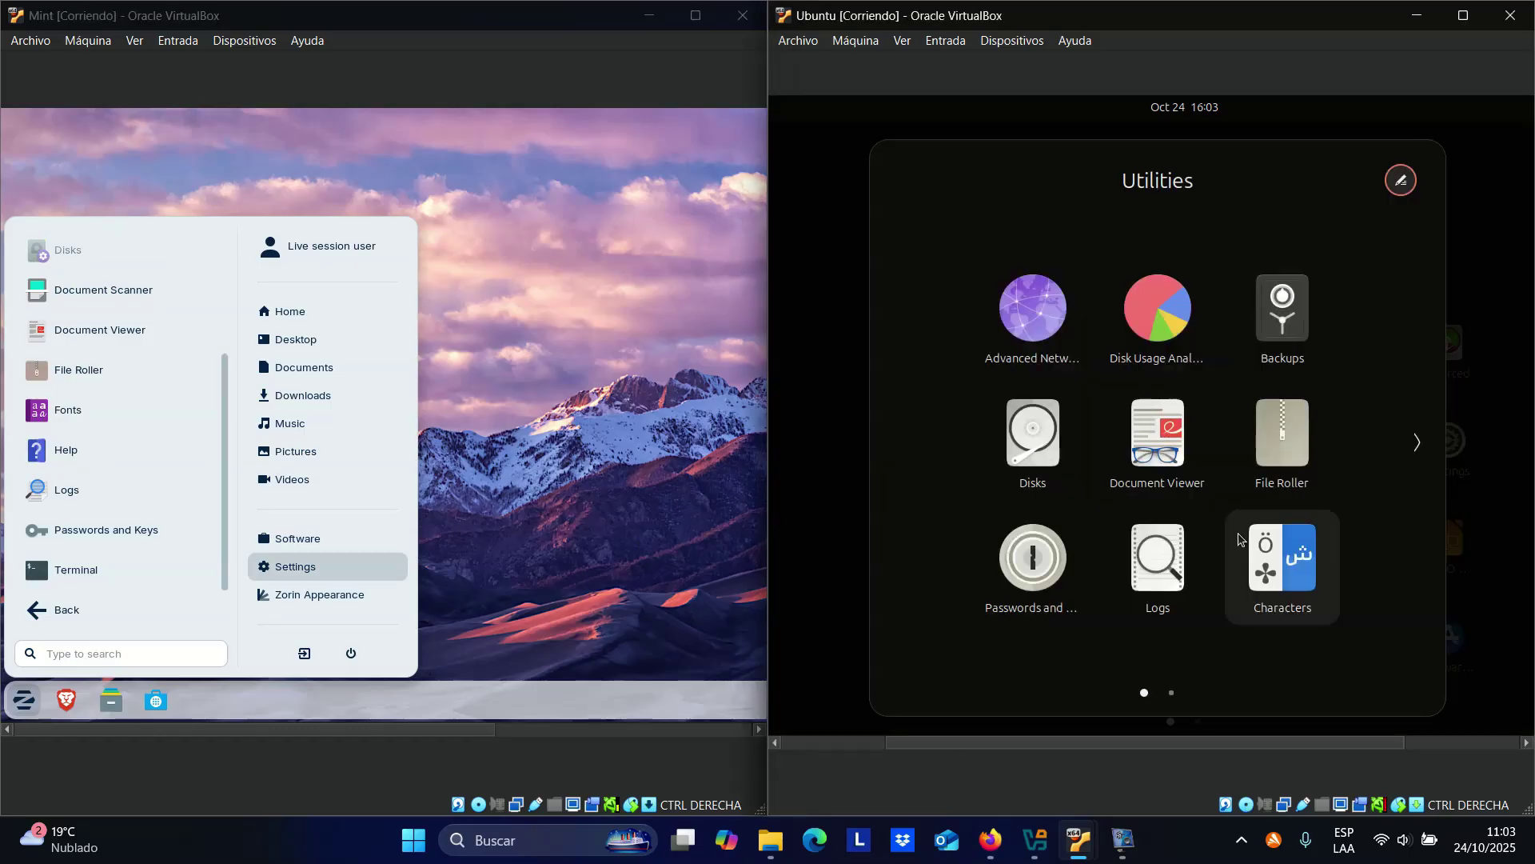
pyautogui.click(1423, 439)
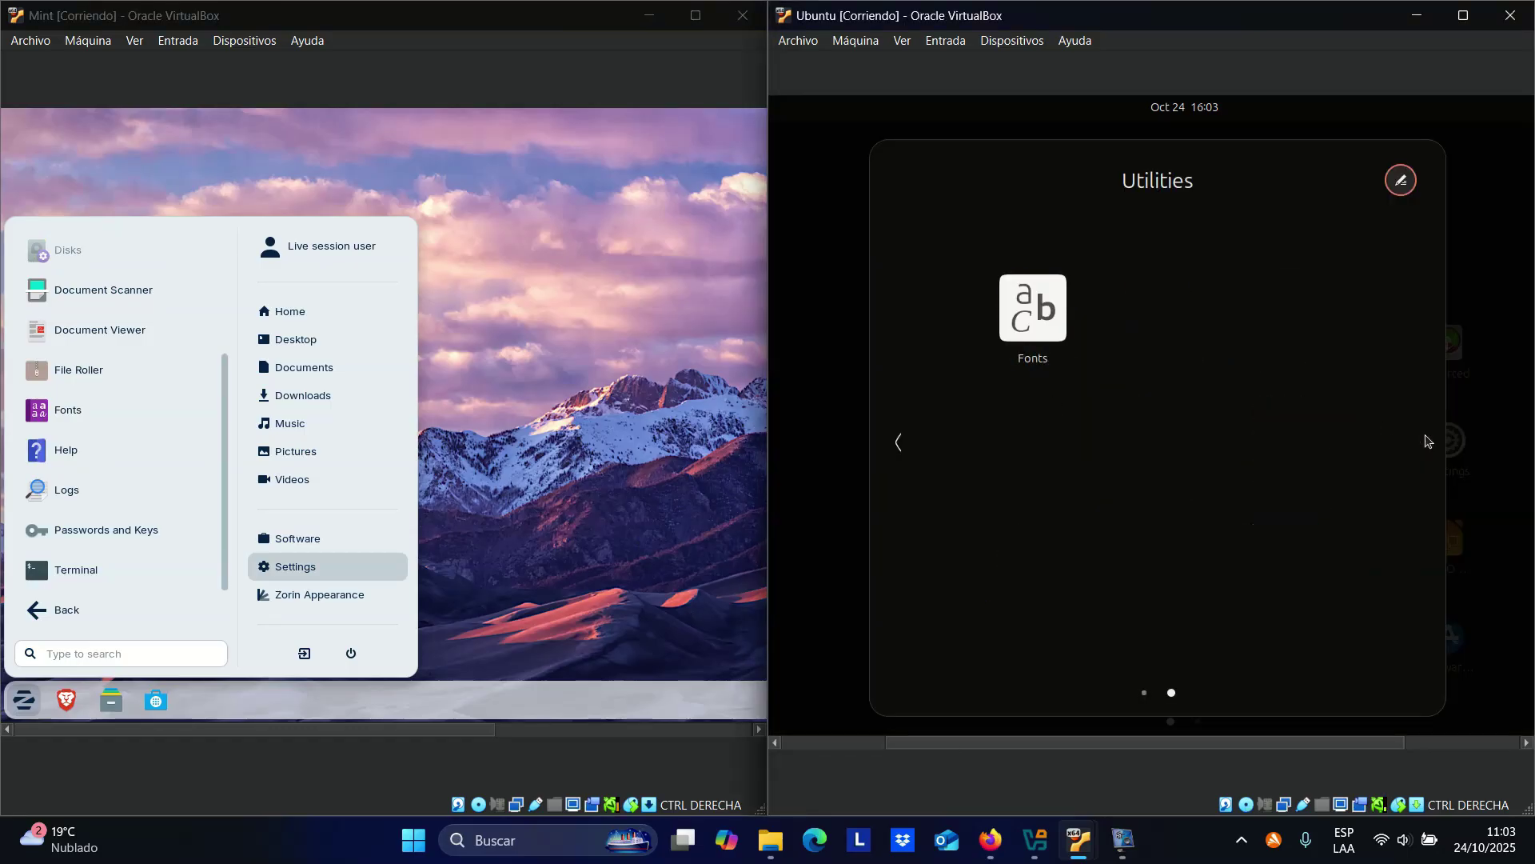
pyautogui.click(1480, 234)
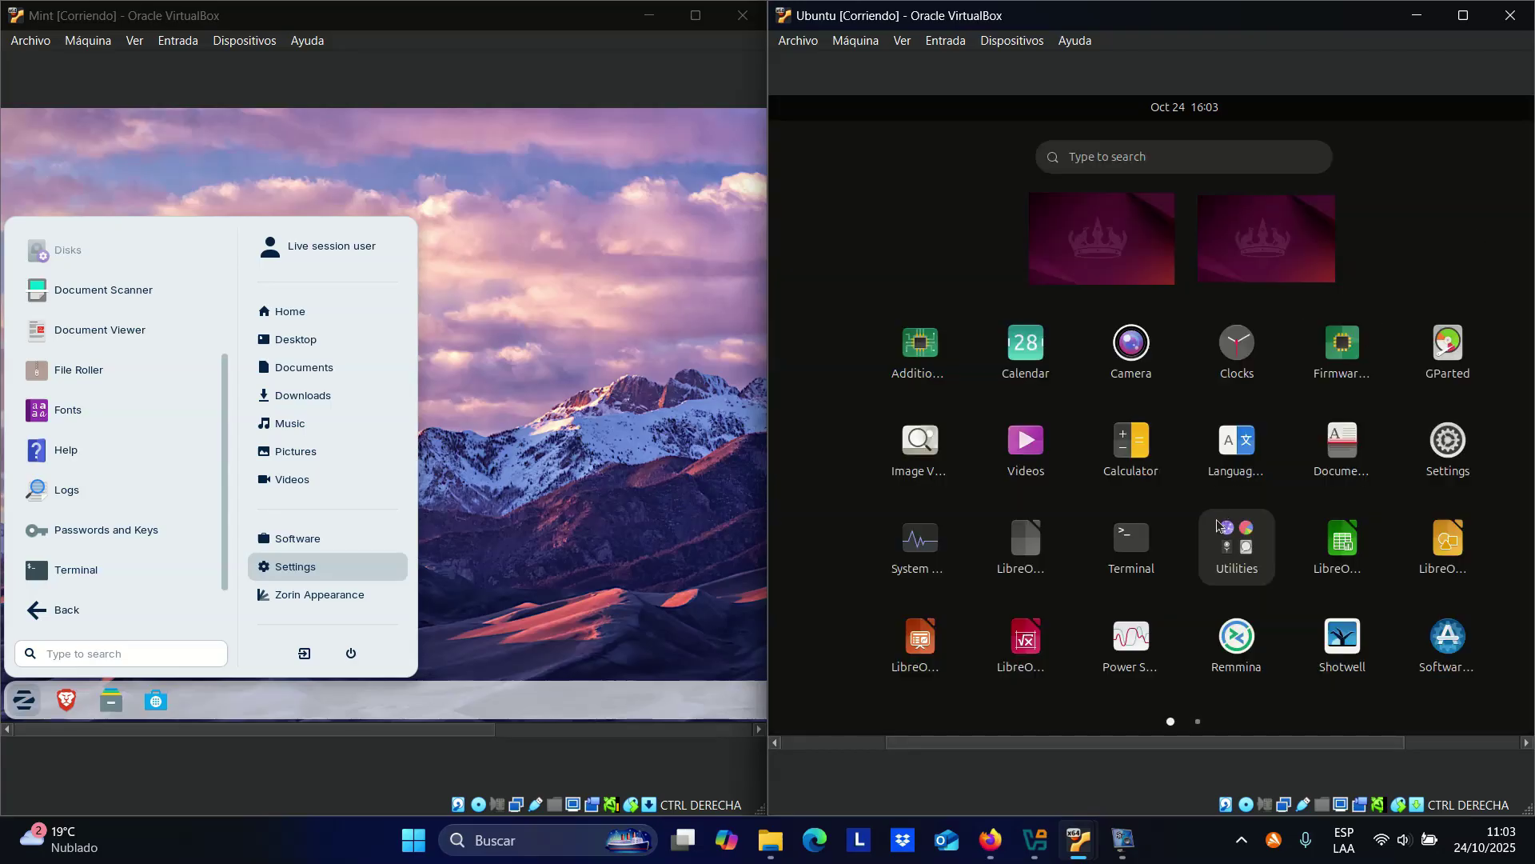
pyautogui.scroll(-1, 1192, 562)
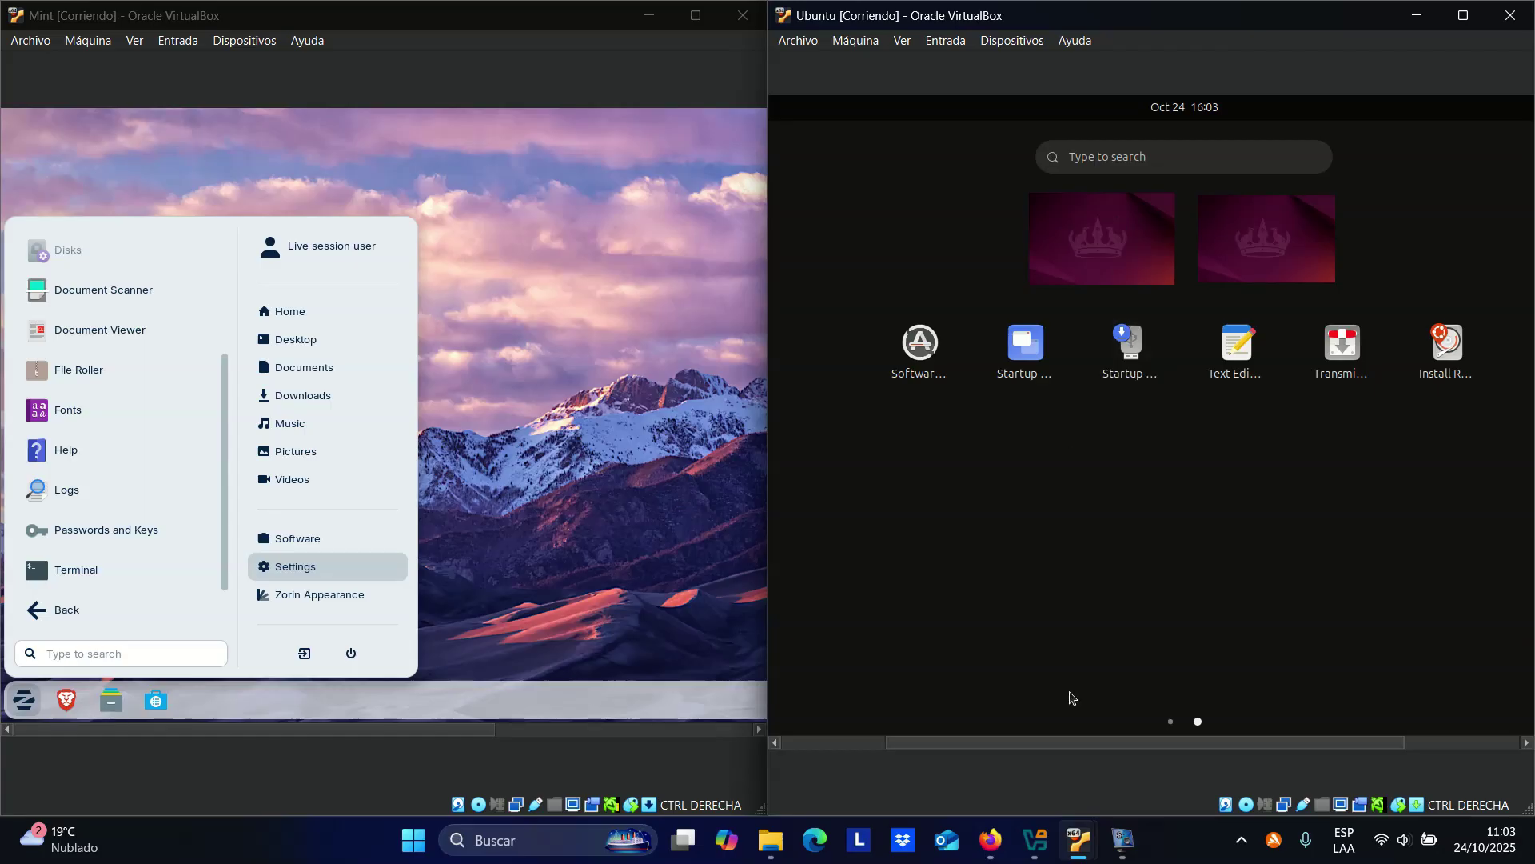
pyautogui.moveTo(1035, 745); pyautogui.dragTo(874, 732)
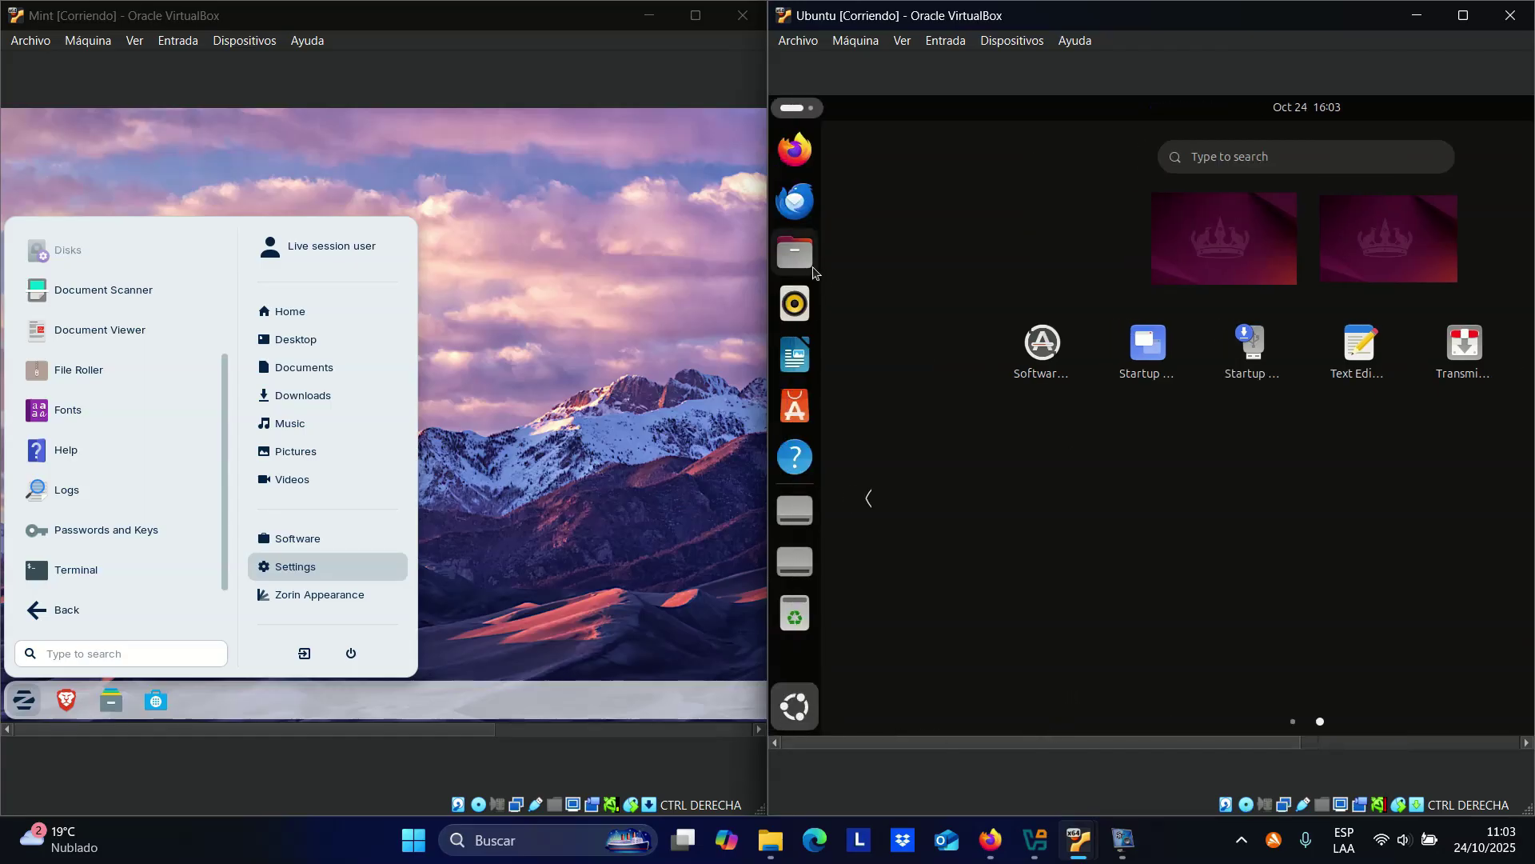
pyautogui.click(810, 271)
pyautogui.click(546, 331)
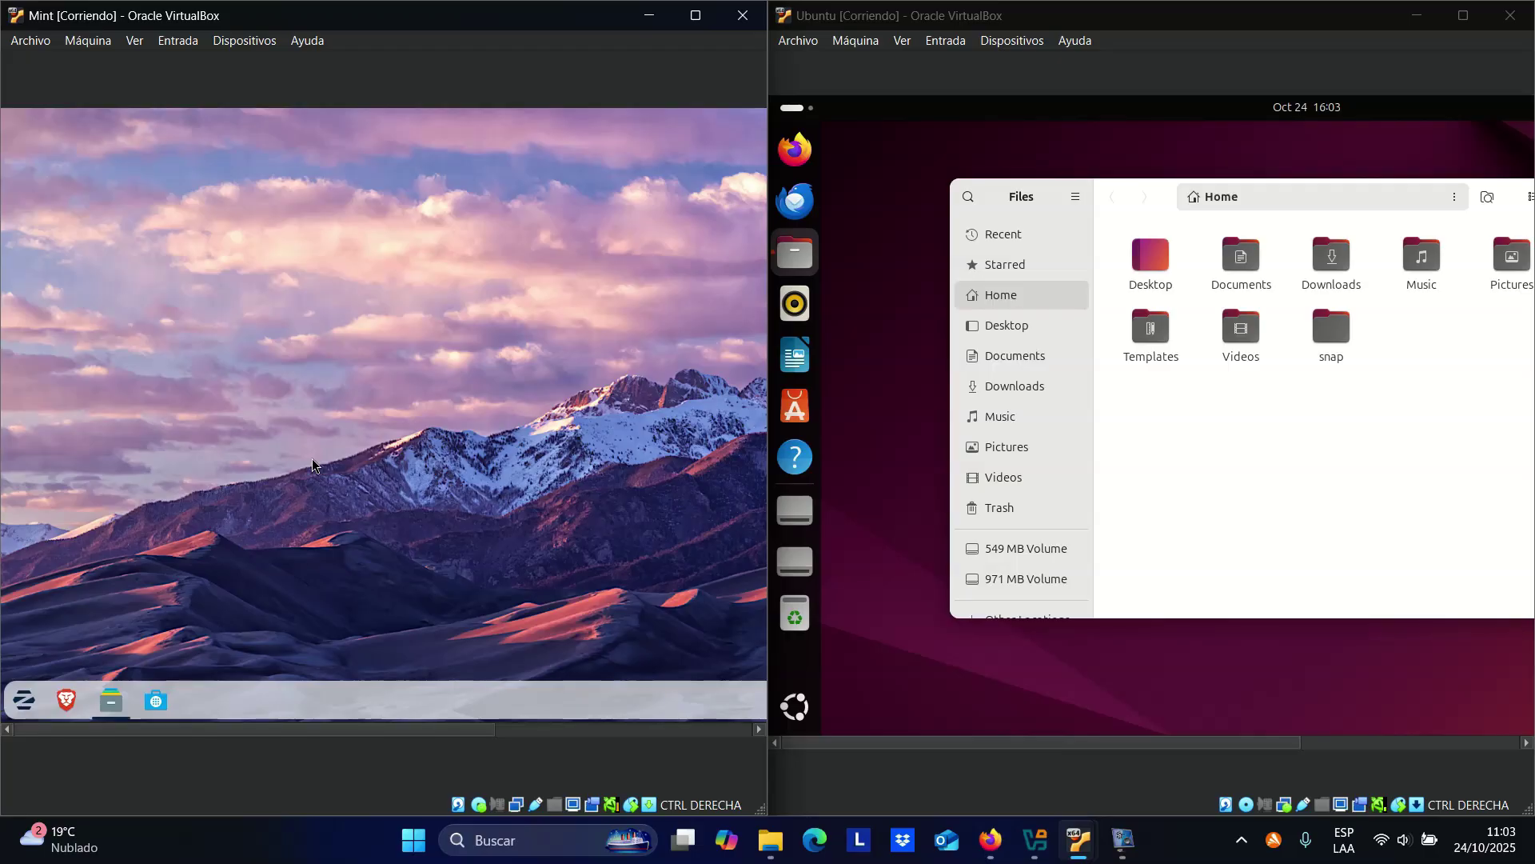
# - Move the Ubuntu and Zorin Files windows fully into their VM screens
pyautogui.moveTo(1129, 194); pyautogui.dragTo(1016, 216)
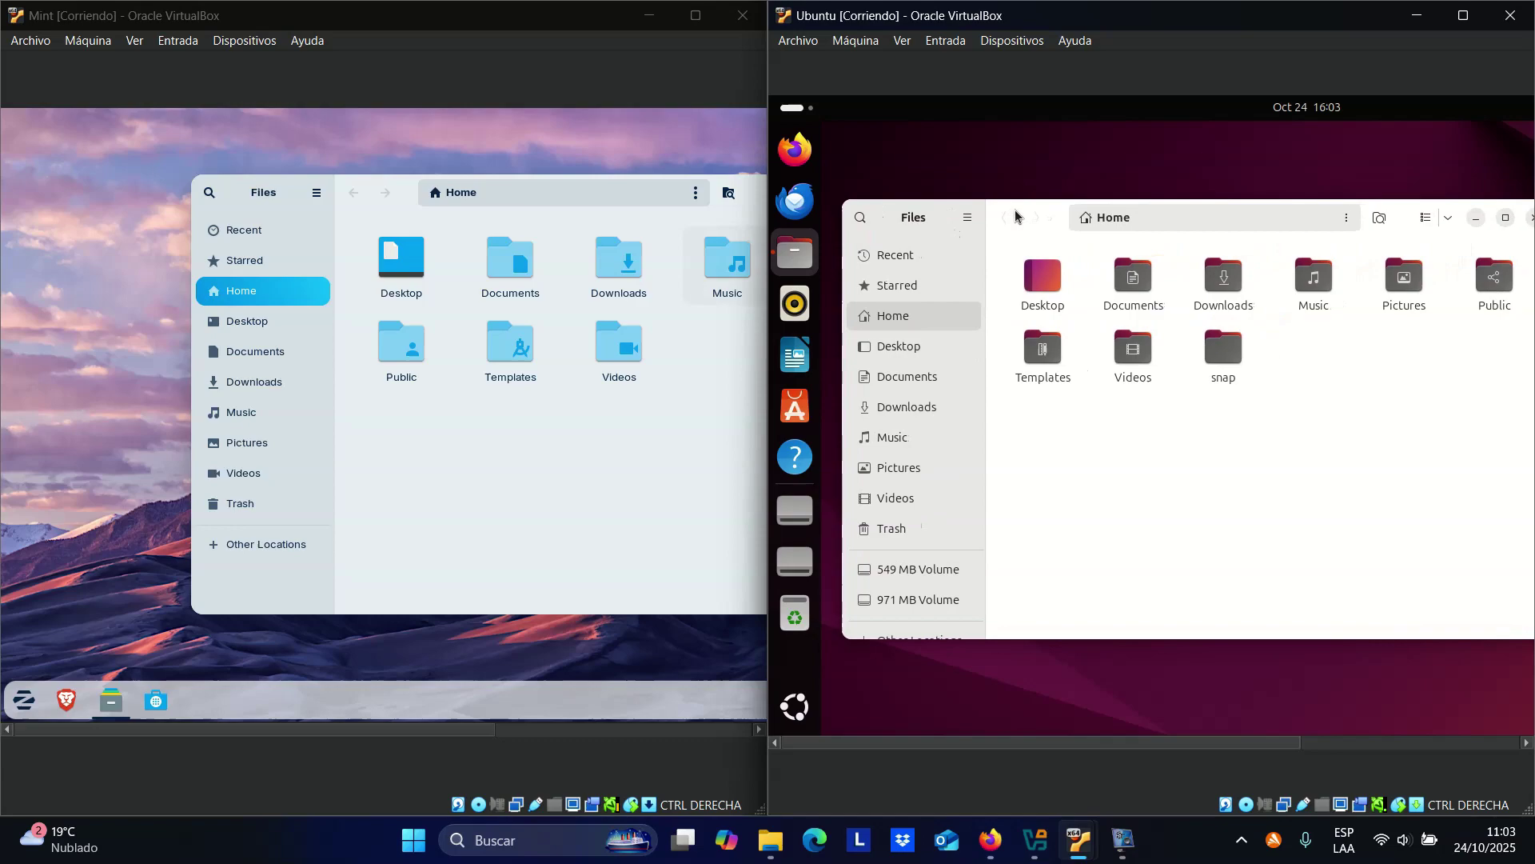
pyautogui.click(364, 210)
pyautogui.moveTo(363, 210); pyautogui.dragTo(195, 217)
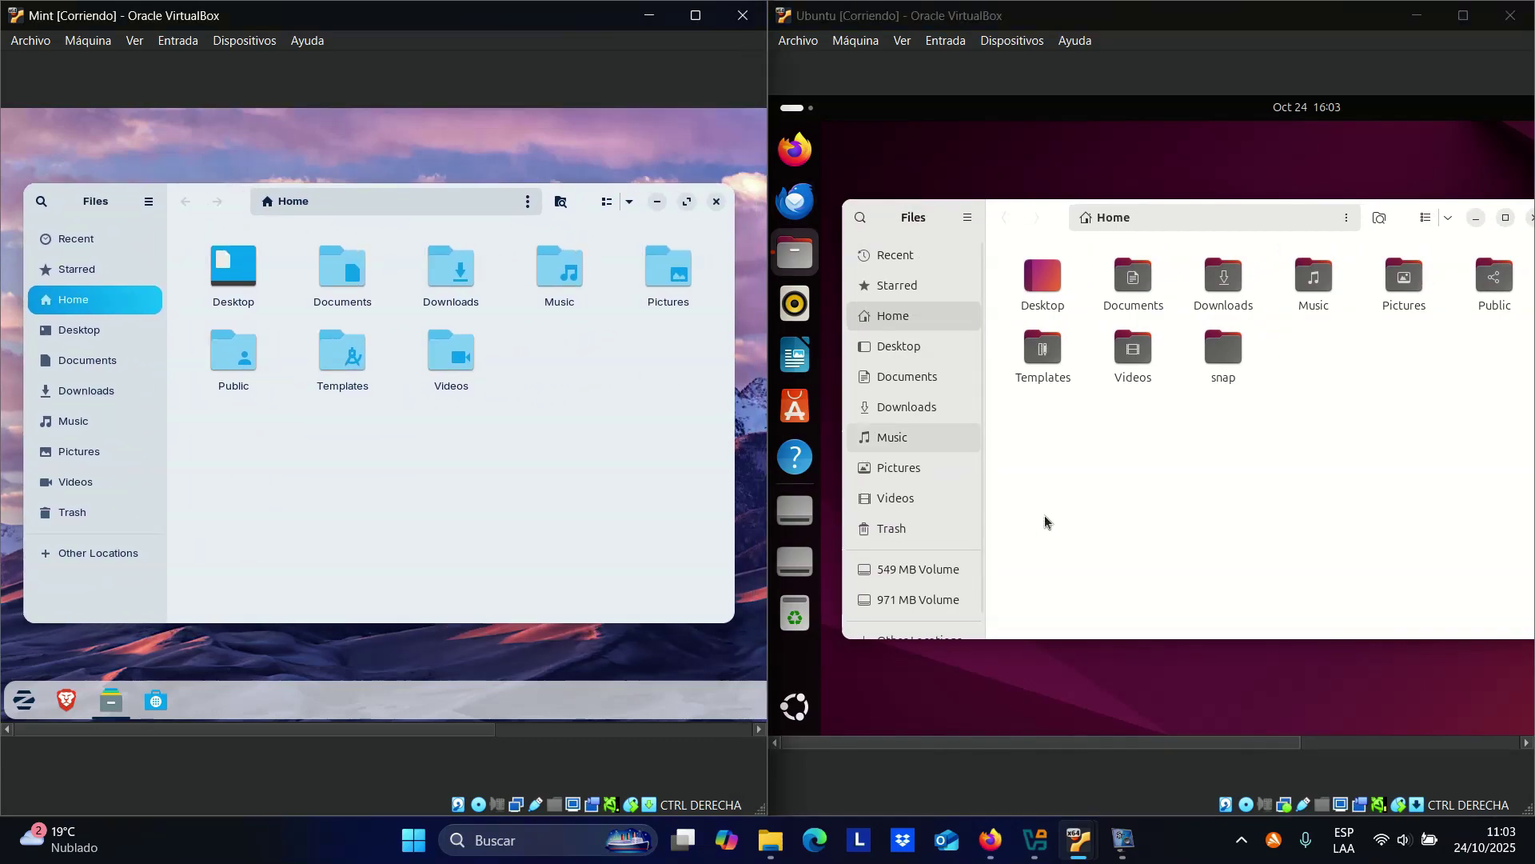
pyautogui.click(1213, 525)
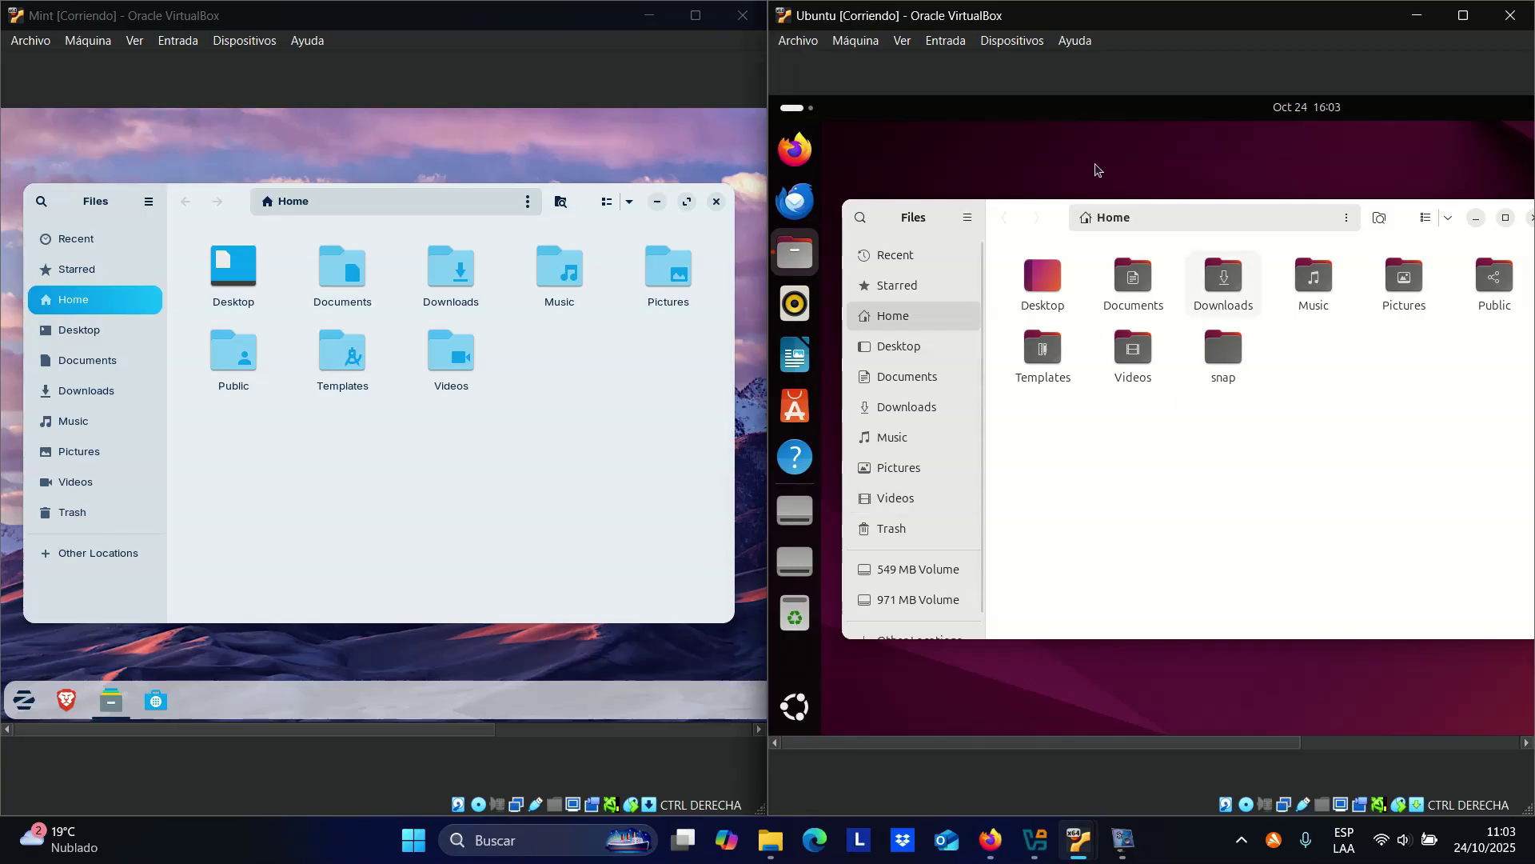
pyautogui.moveTo(1023, 219); pyautogui.dragTo(1013, 205)
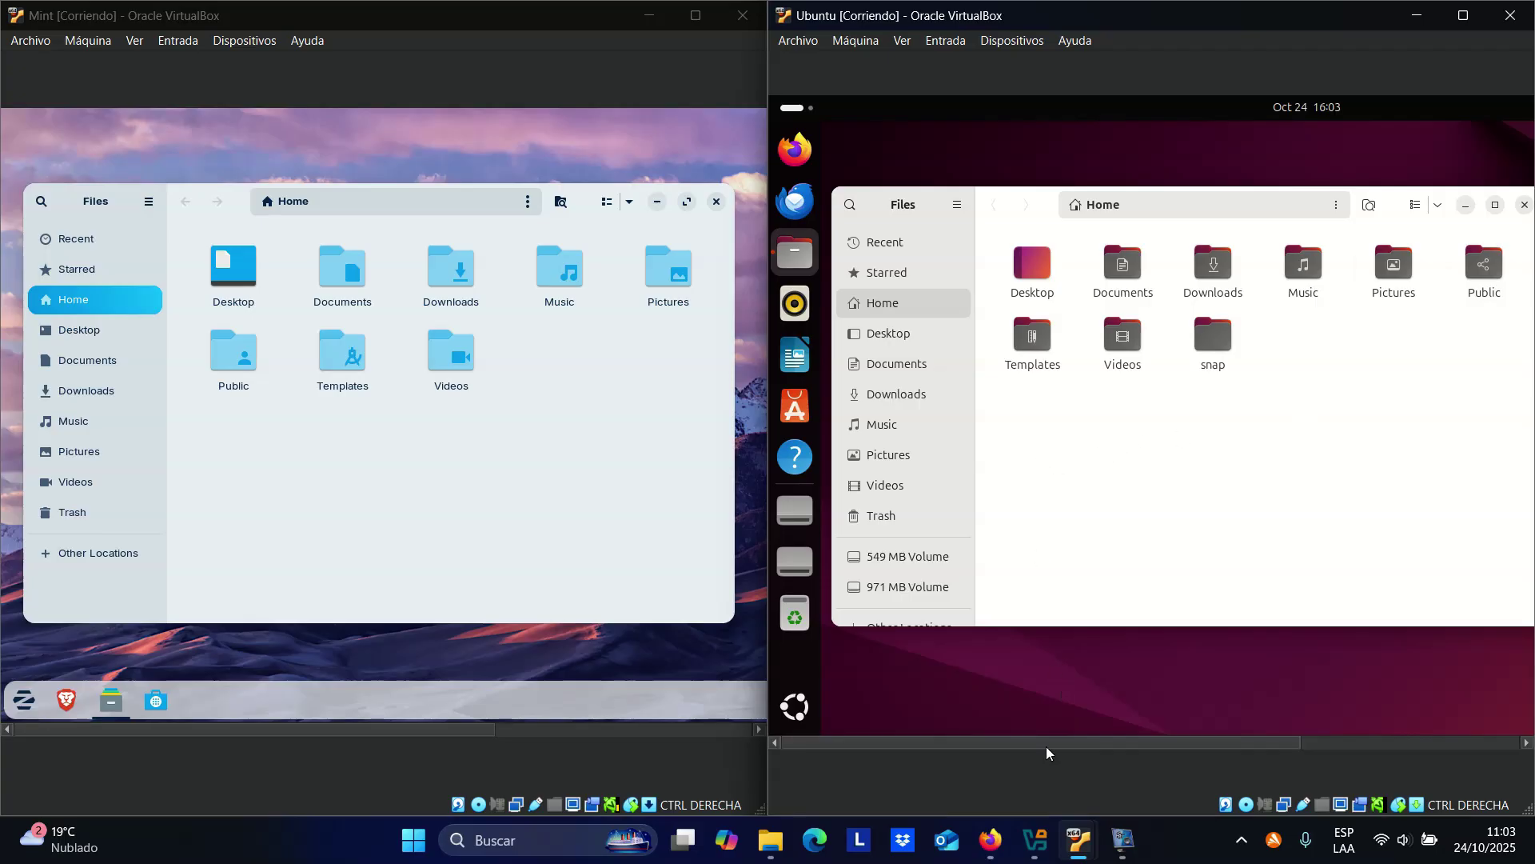
# - Play the second narration audio in the browser, then send it behind the VMs
pyautogui.click(991, 840)
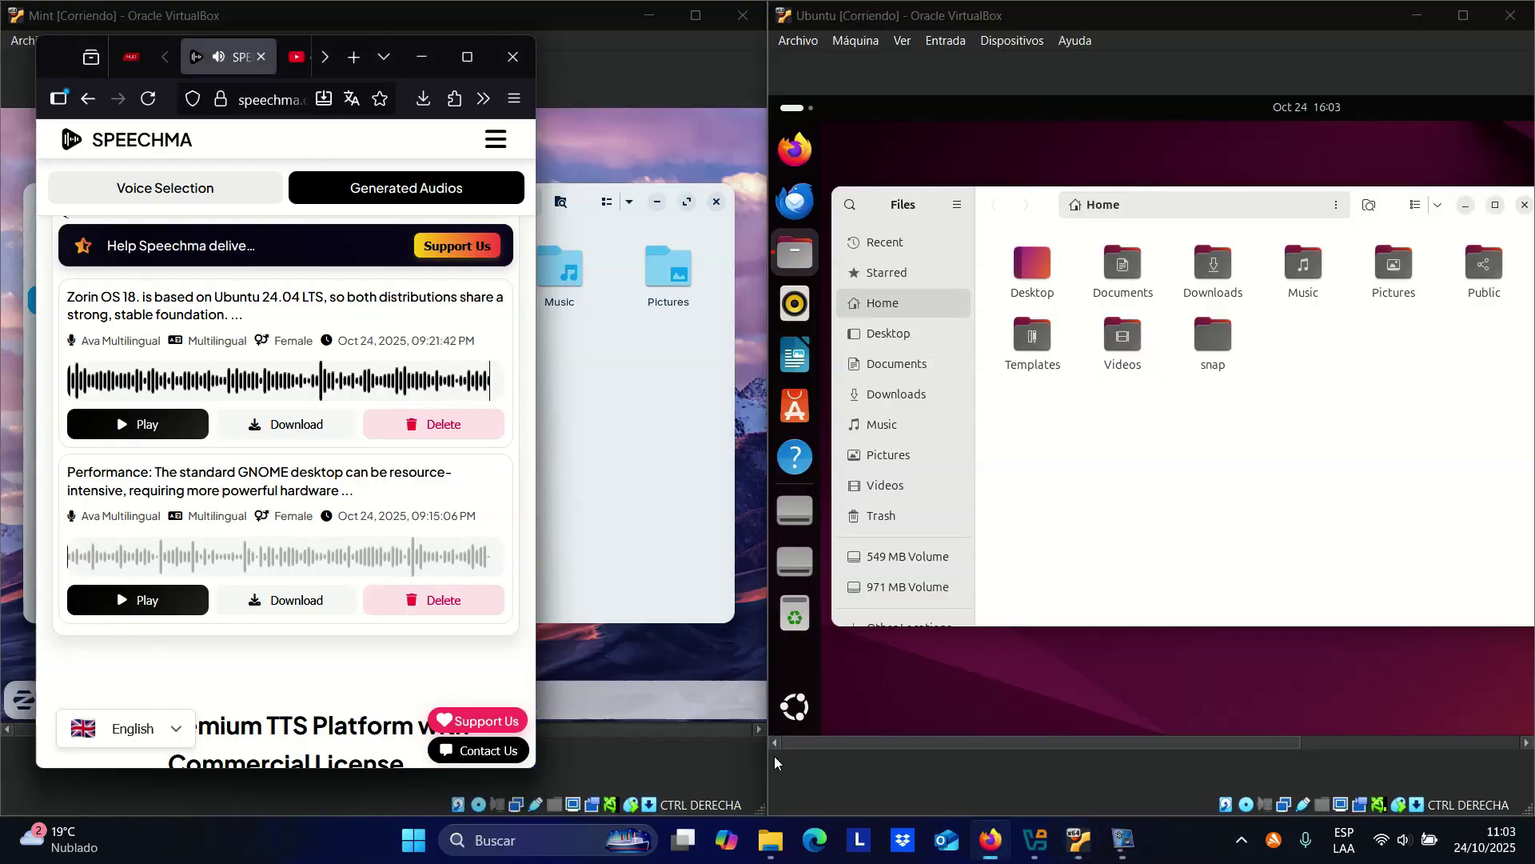
pyautogui.click(121, 606)
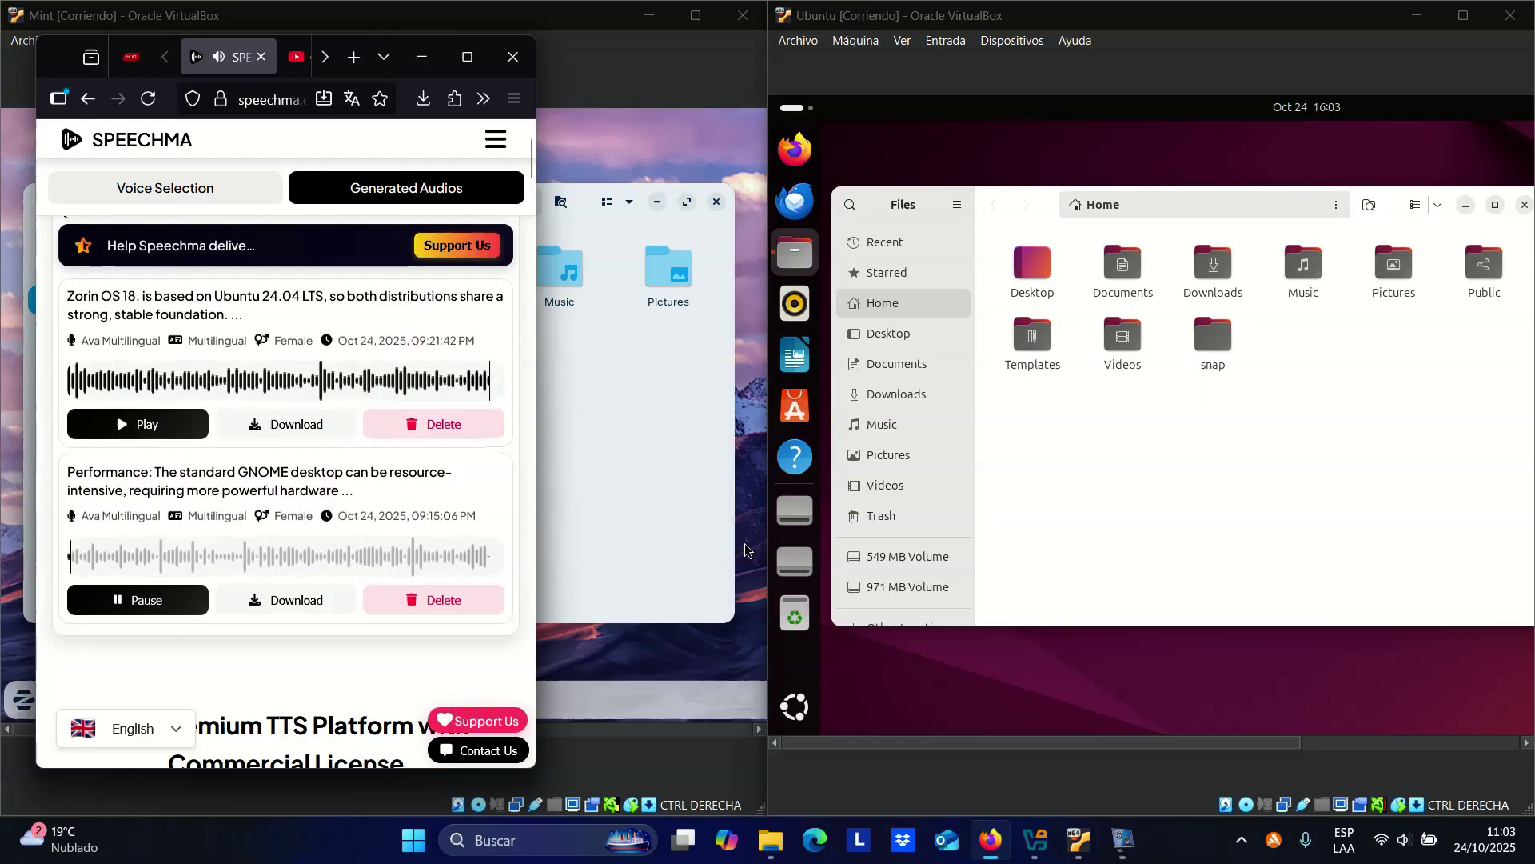
pyautogui.click(707, 547)
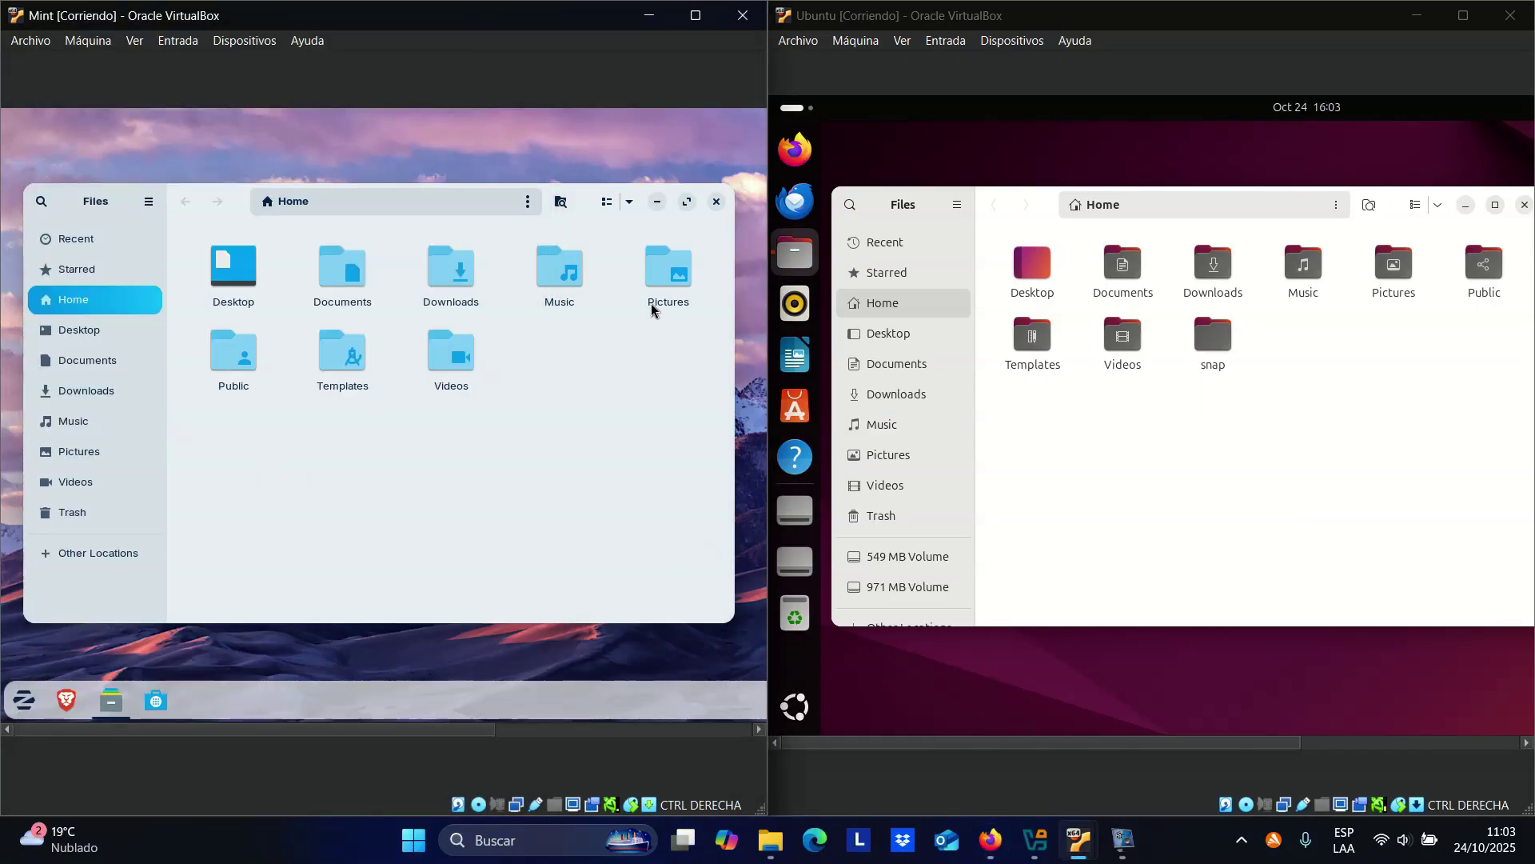
# - Select the eight Zorin and nine Ubuntu Home folders, then clear Zorin's selection
pyautogui.moveTo(246, 456); pyautogui.dragTo(692, 250)
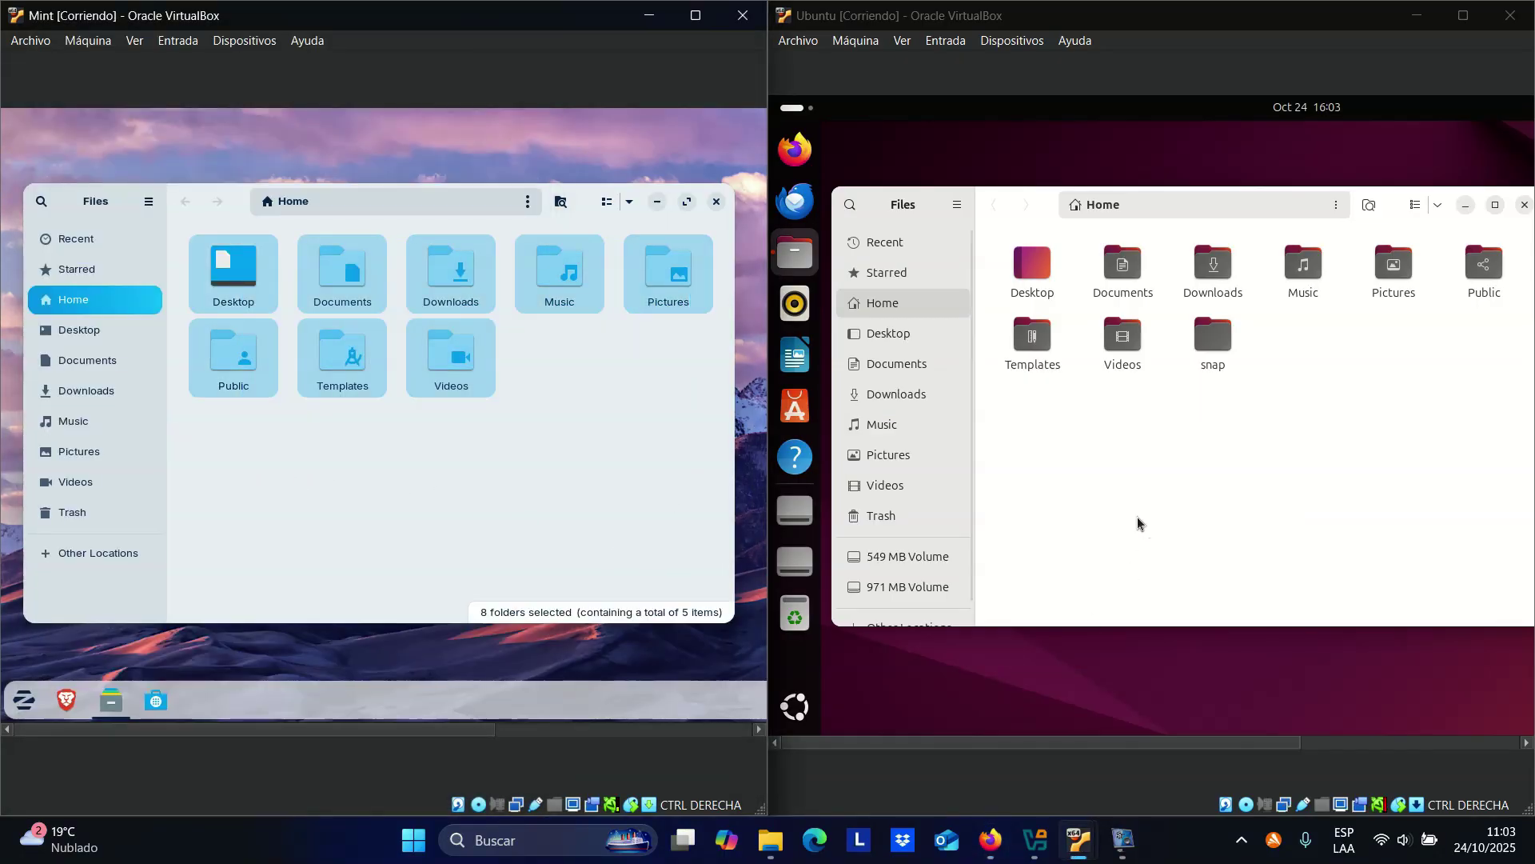
pyautogui.moveTo(1032, 463); pyautogui.dragTo(1486, 267)
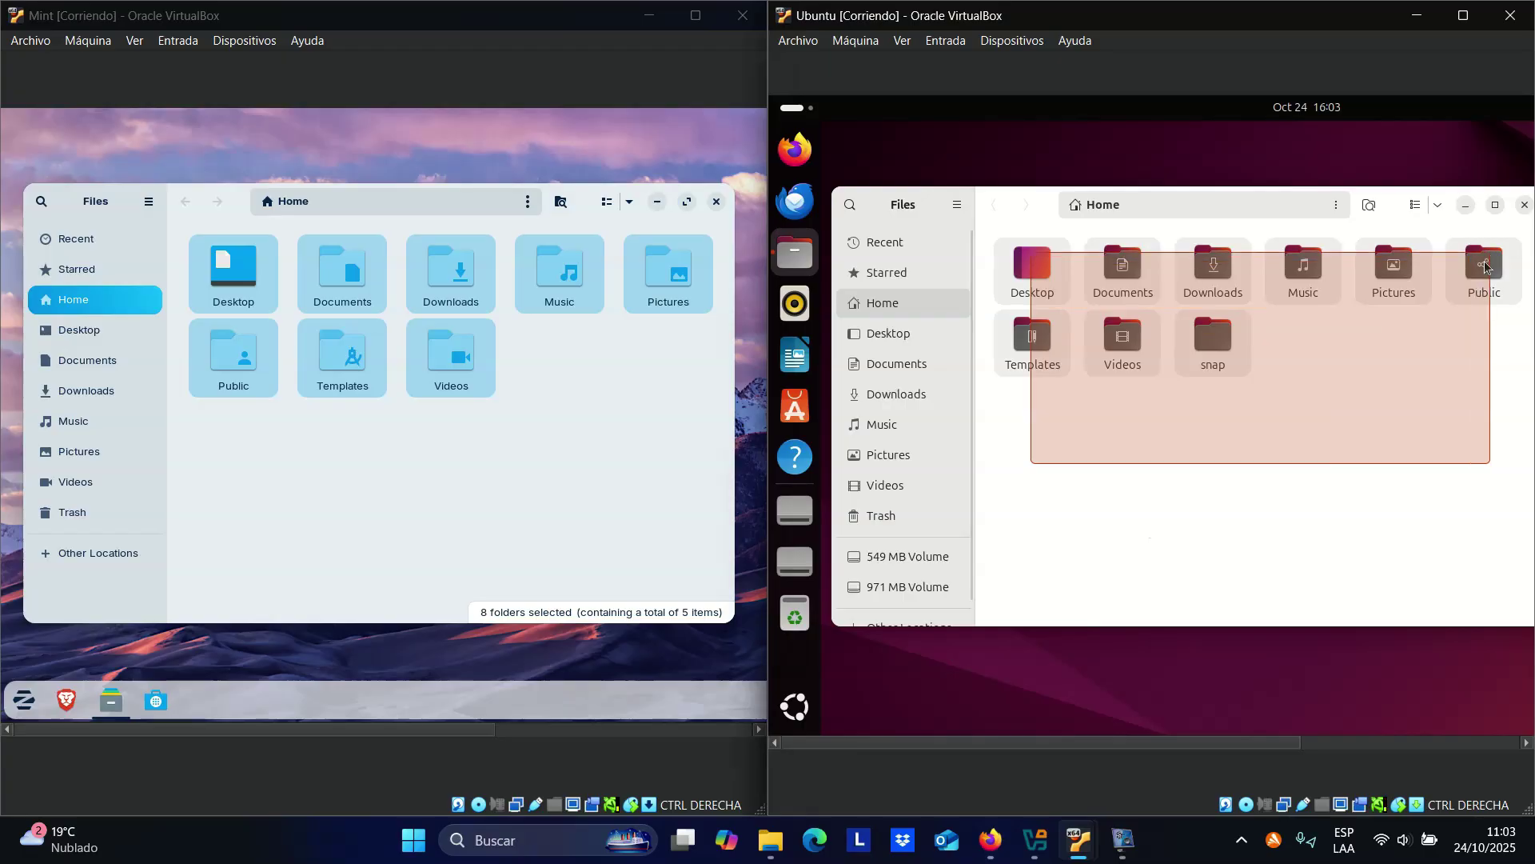
pyautogui.click(1271, 491)
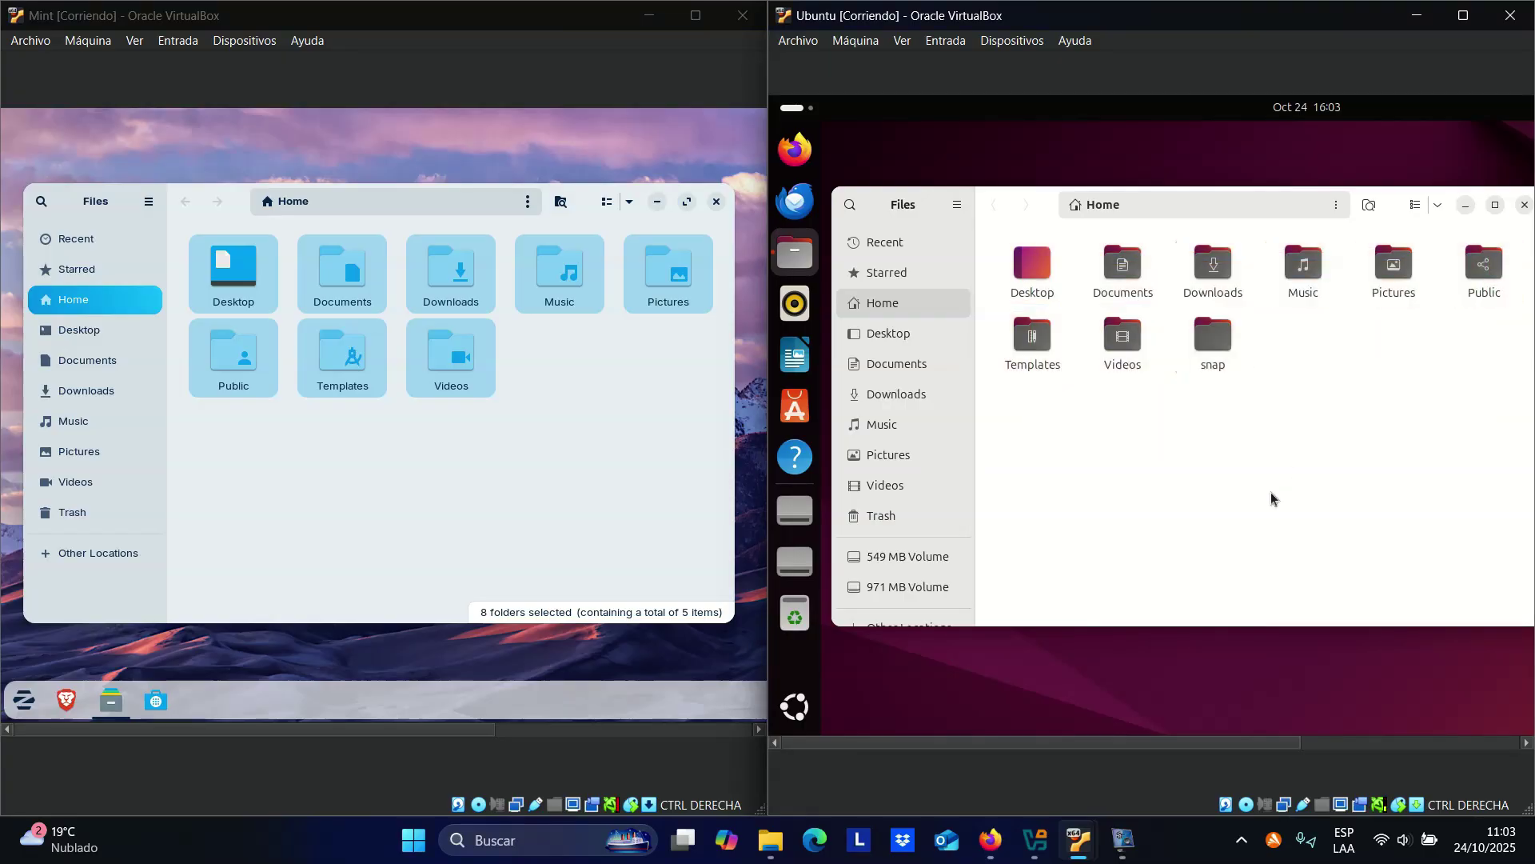
pyautogui.click(537, 530)
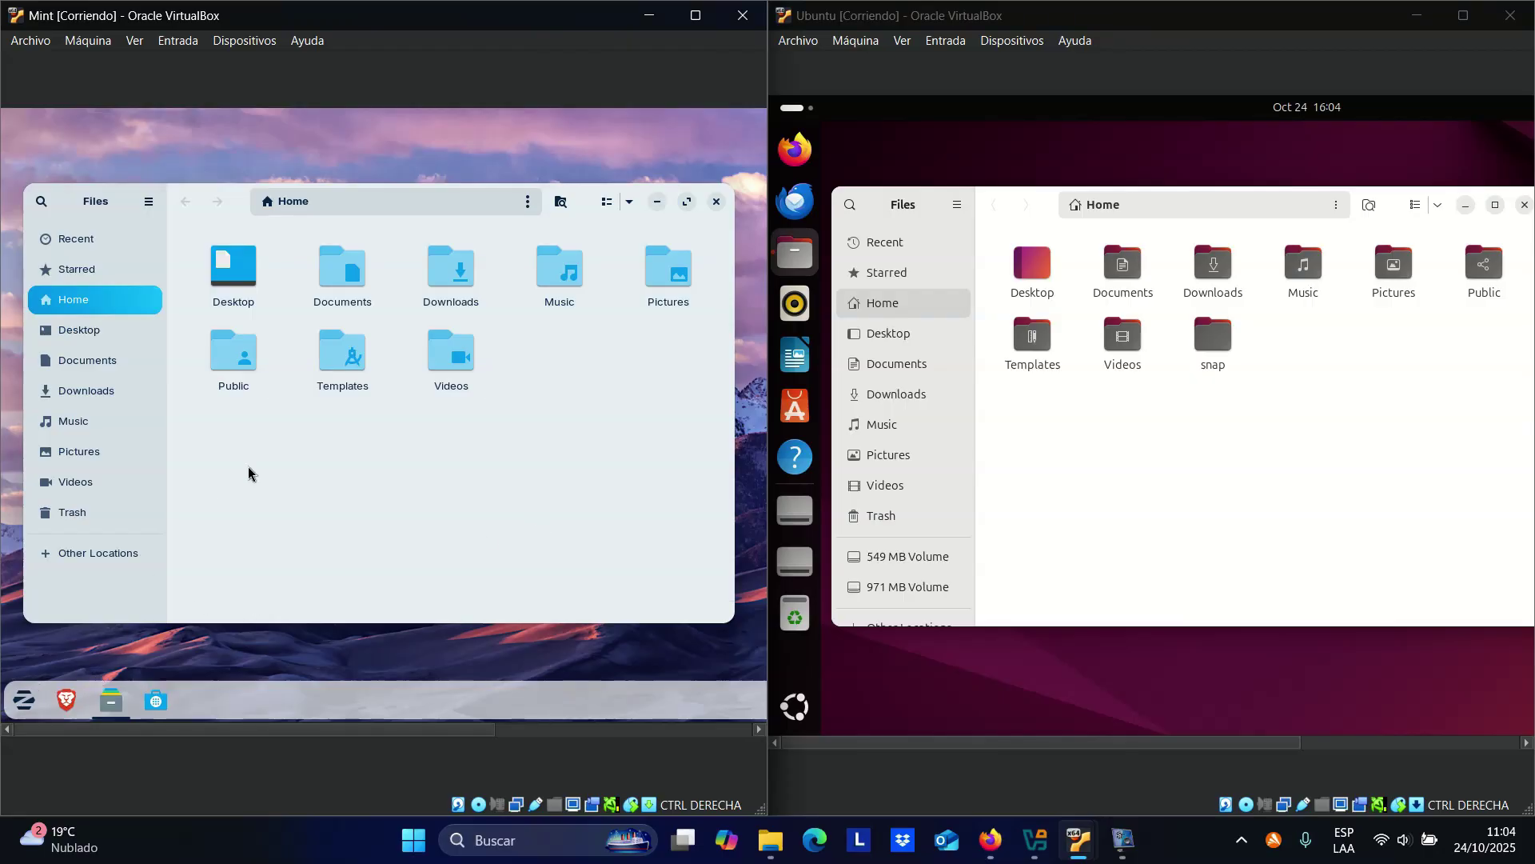
pyautogui.click(156, 700)
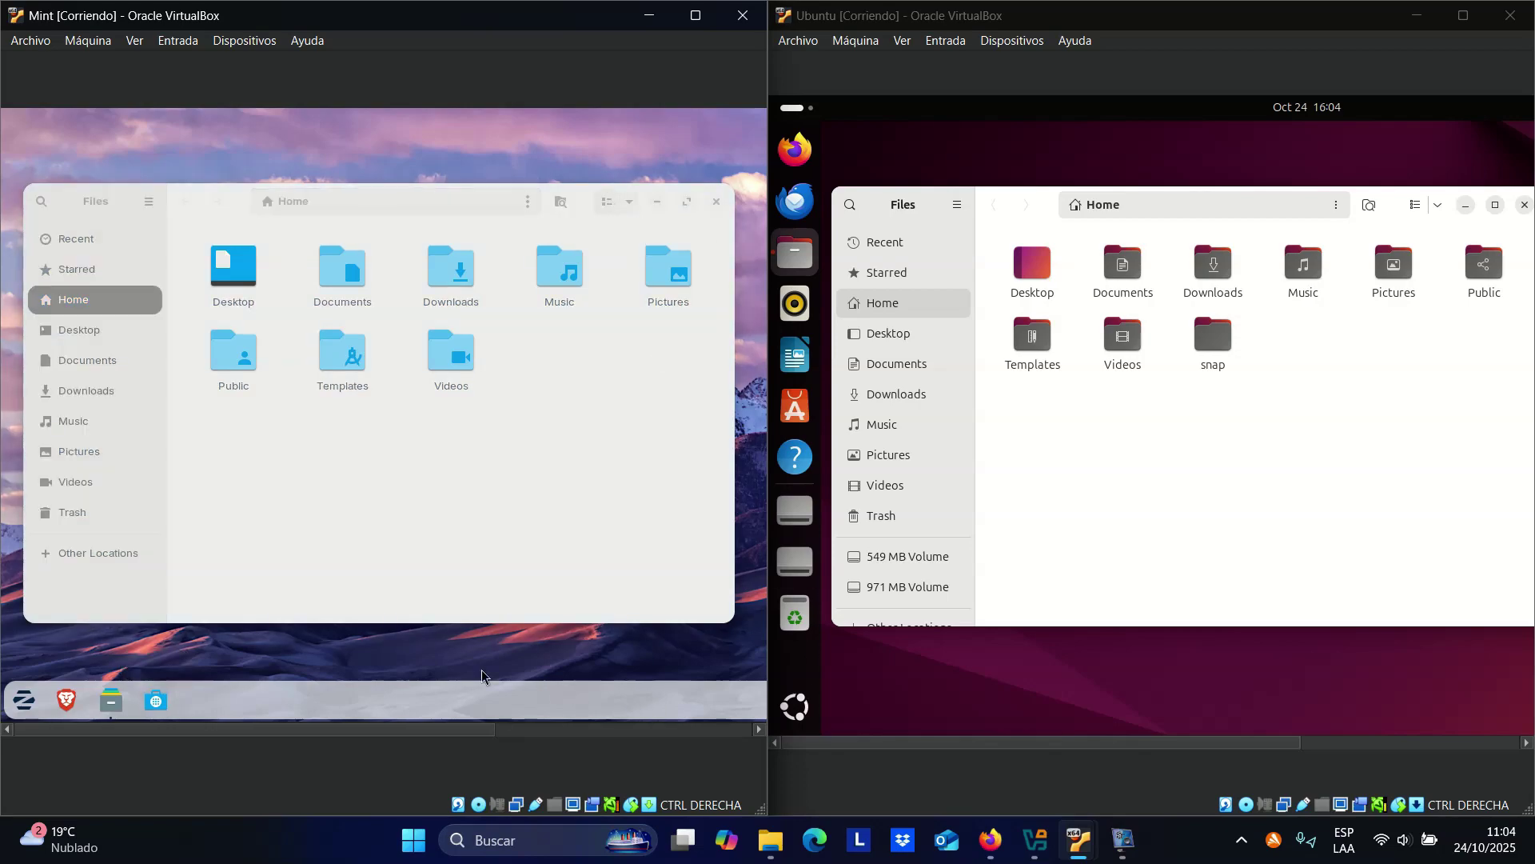
pyautogui.moveTo(402, 729); pyautogui.dragTo(679, 713)
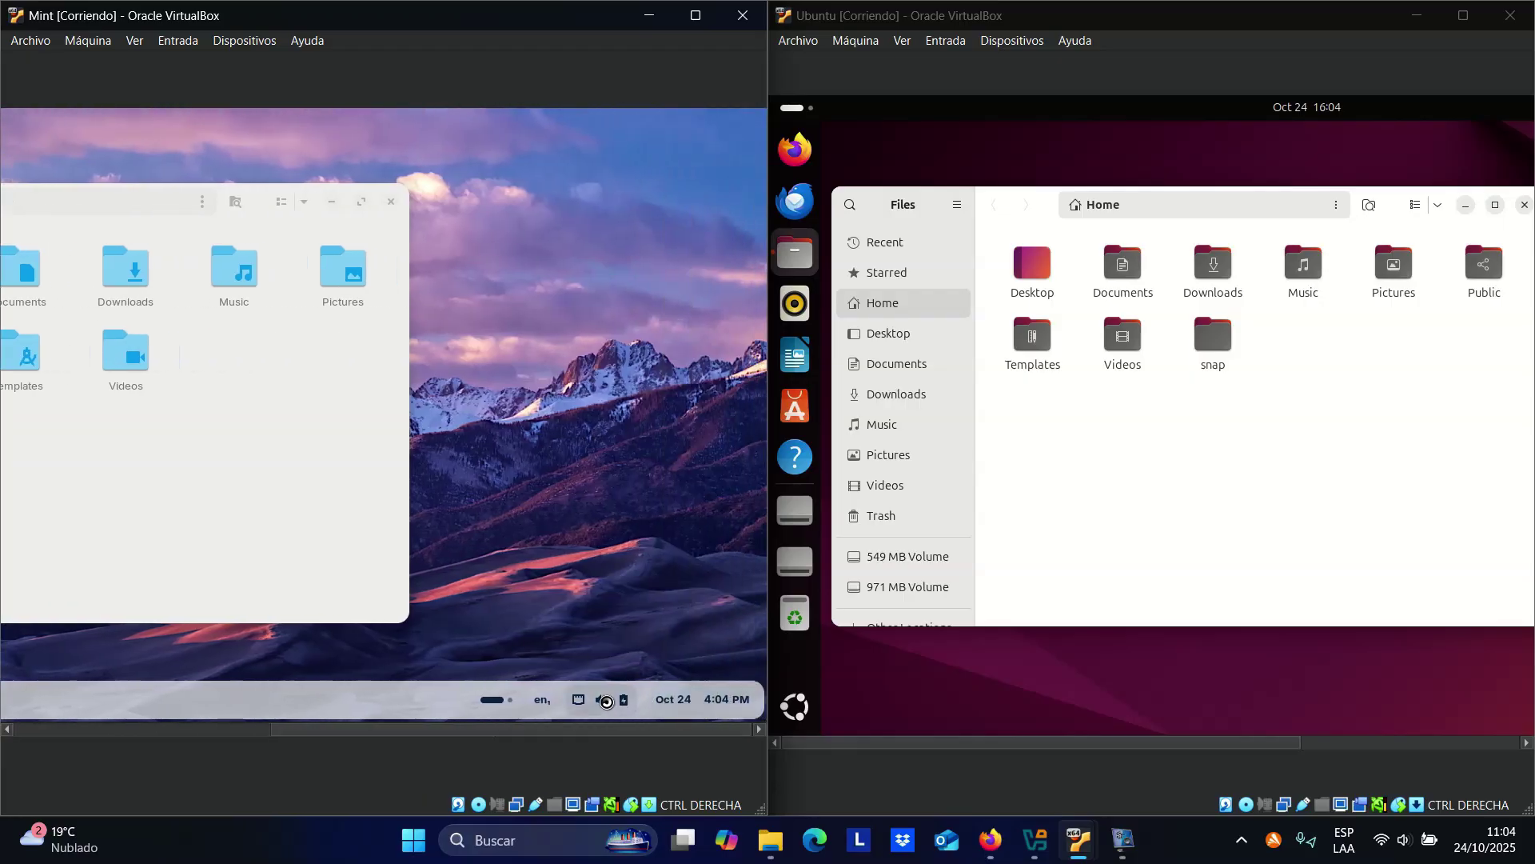
# - Open Zorin's quick settings panel and minimise the Zorin Software window
pyautogui.click(606, 700)
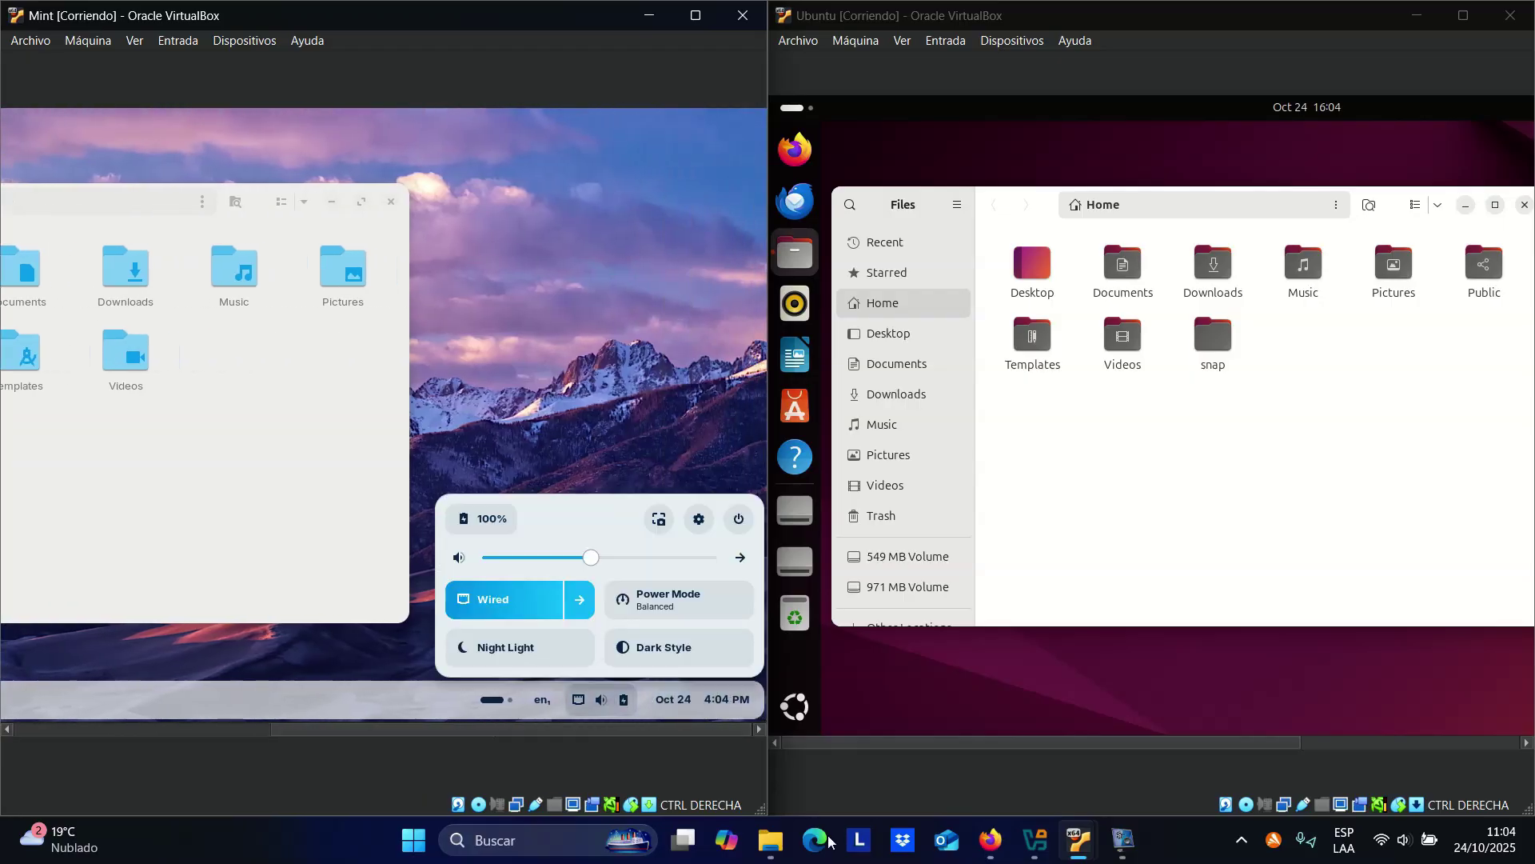
pyautogui.click(987, 753)
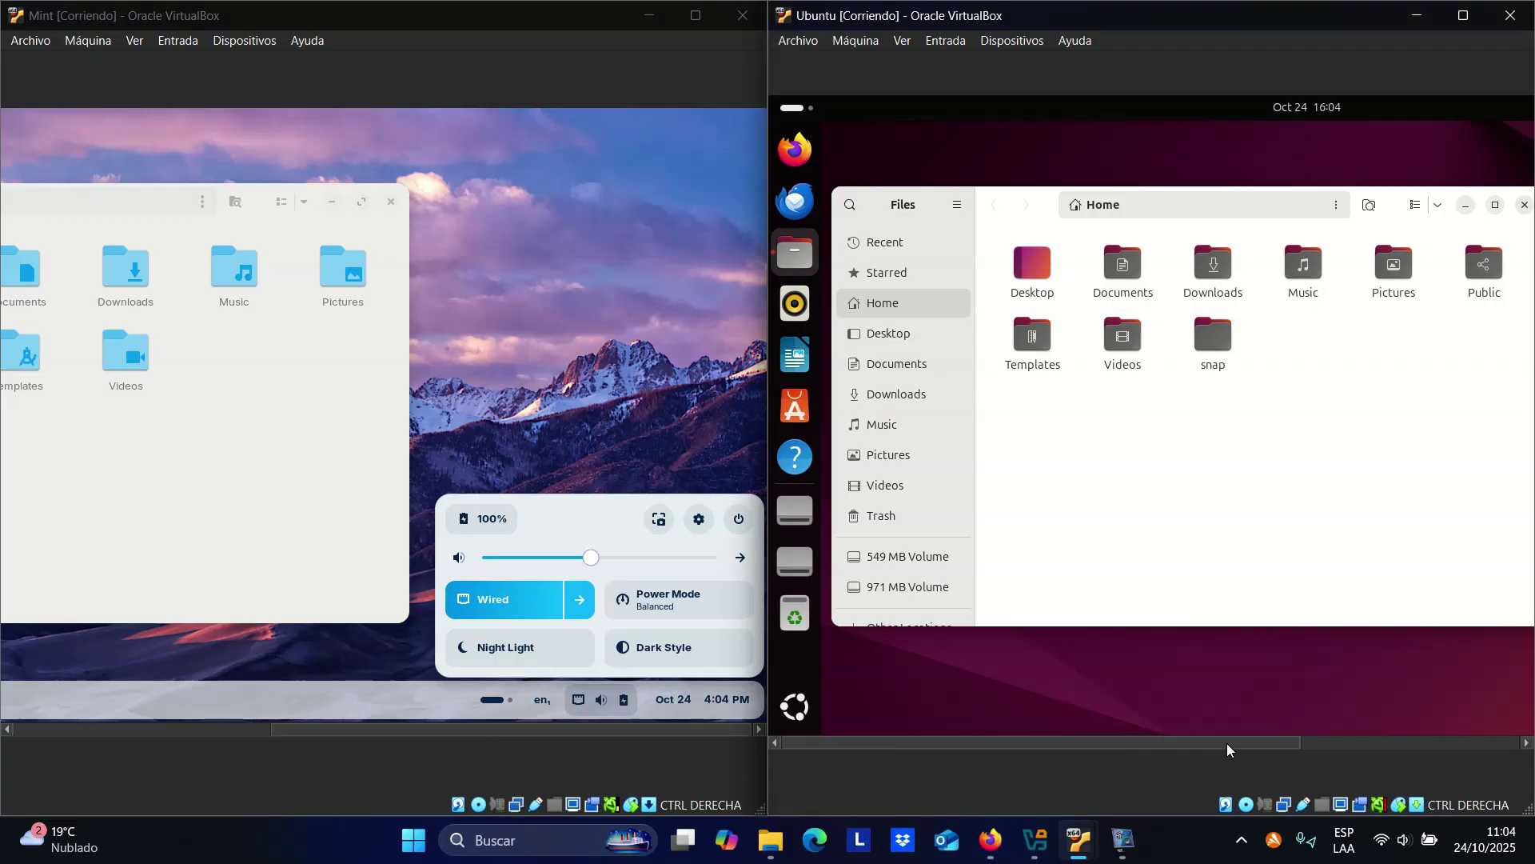
pyautogui.moveTo(1227, 742); pyautogui.dragTo(1461, 743)
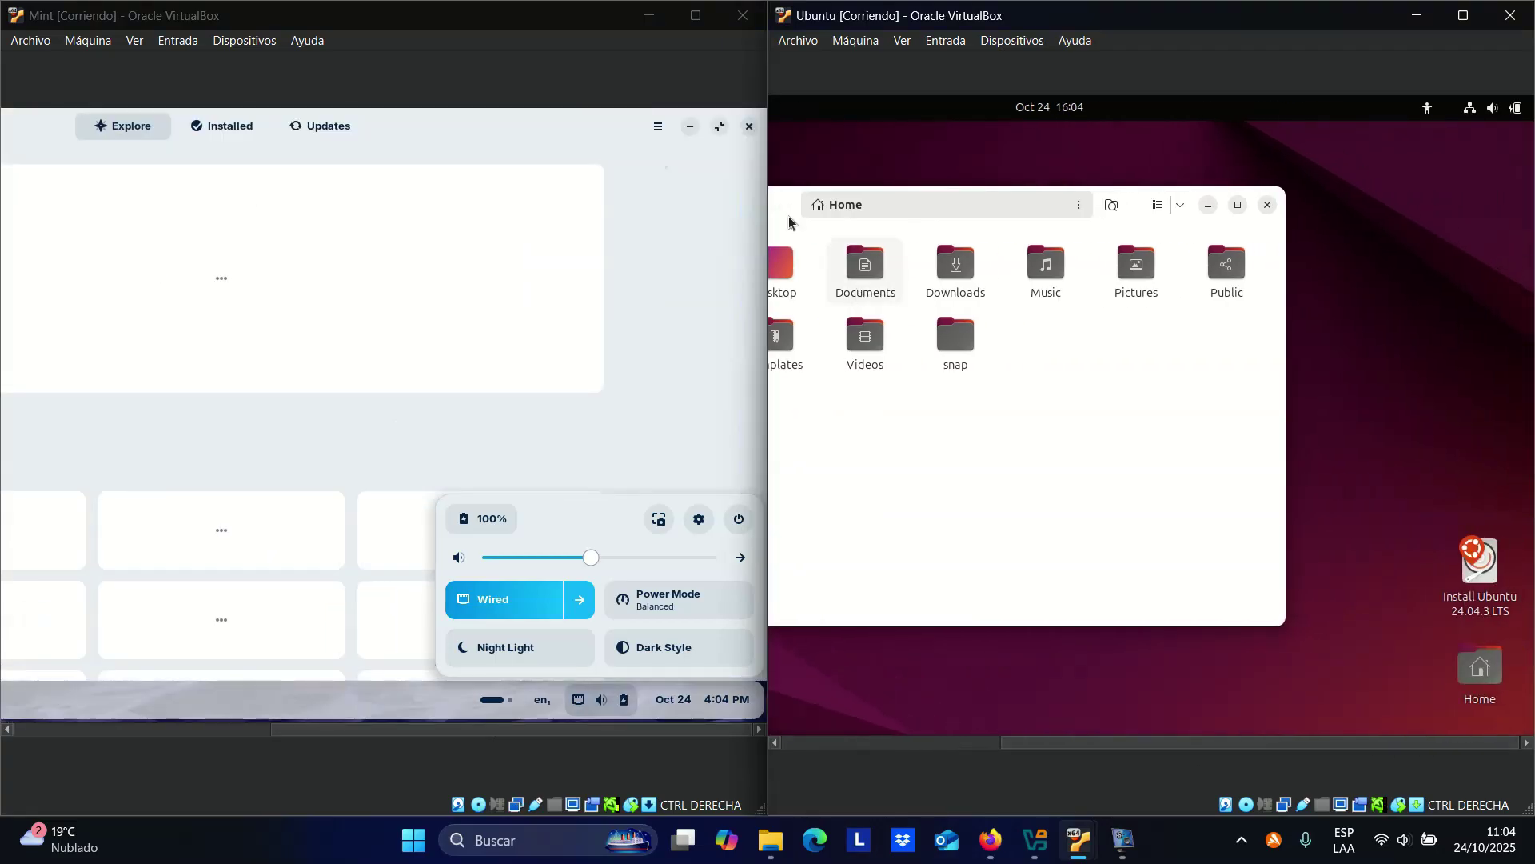
pyautogui.click(681, 134)
pyautogui.click(690, 125)
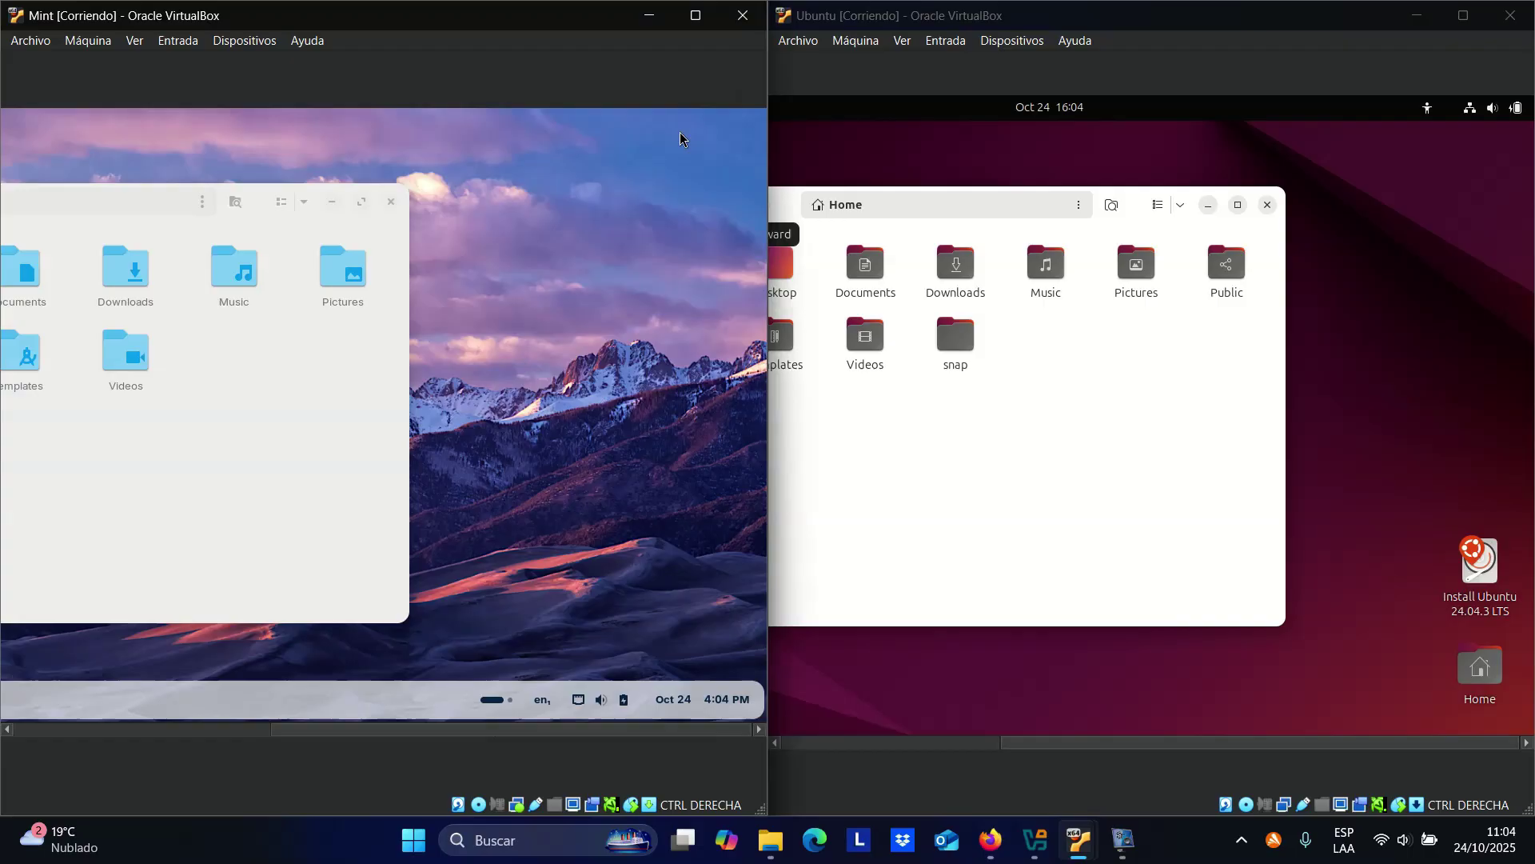
pyautogui.click(690, 692)
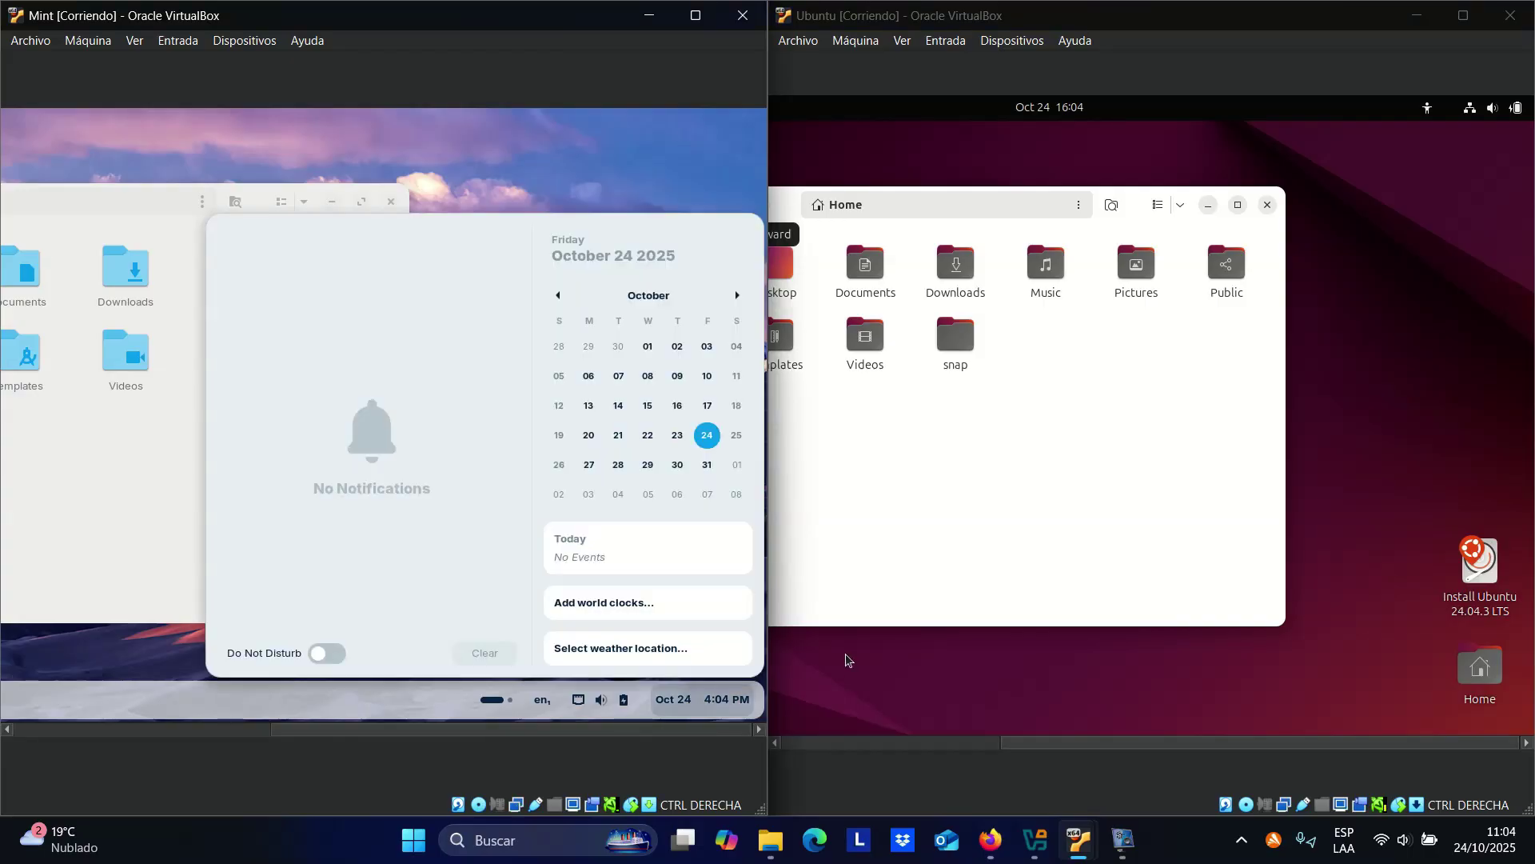
pyautogui.click(662, 706)
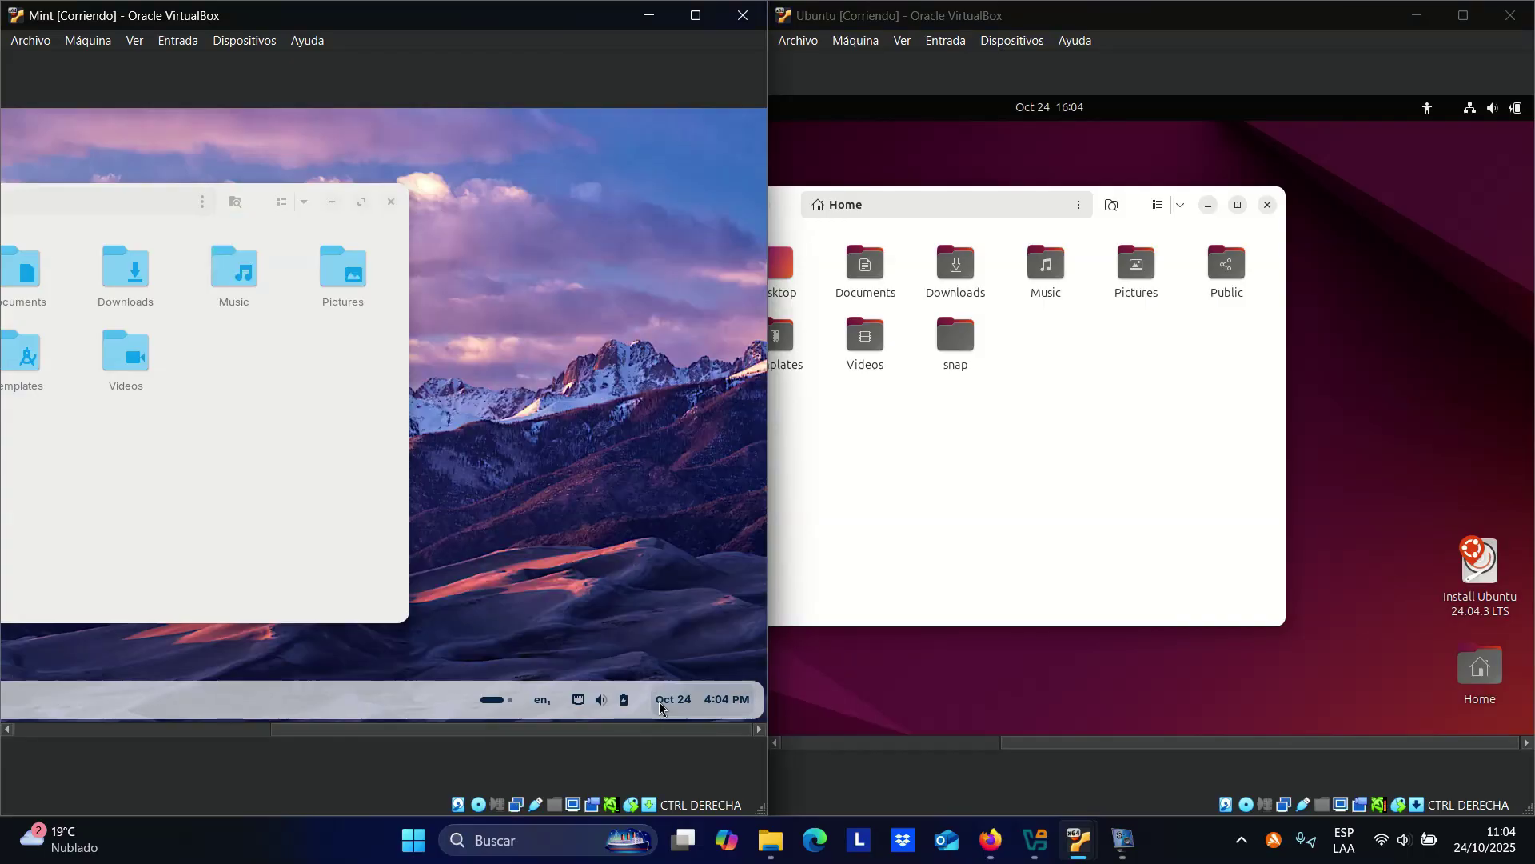
pyautogui.click(587, 705)
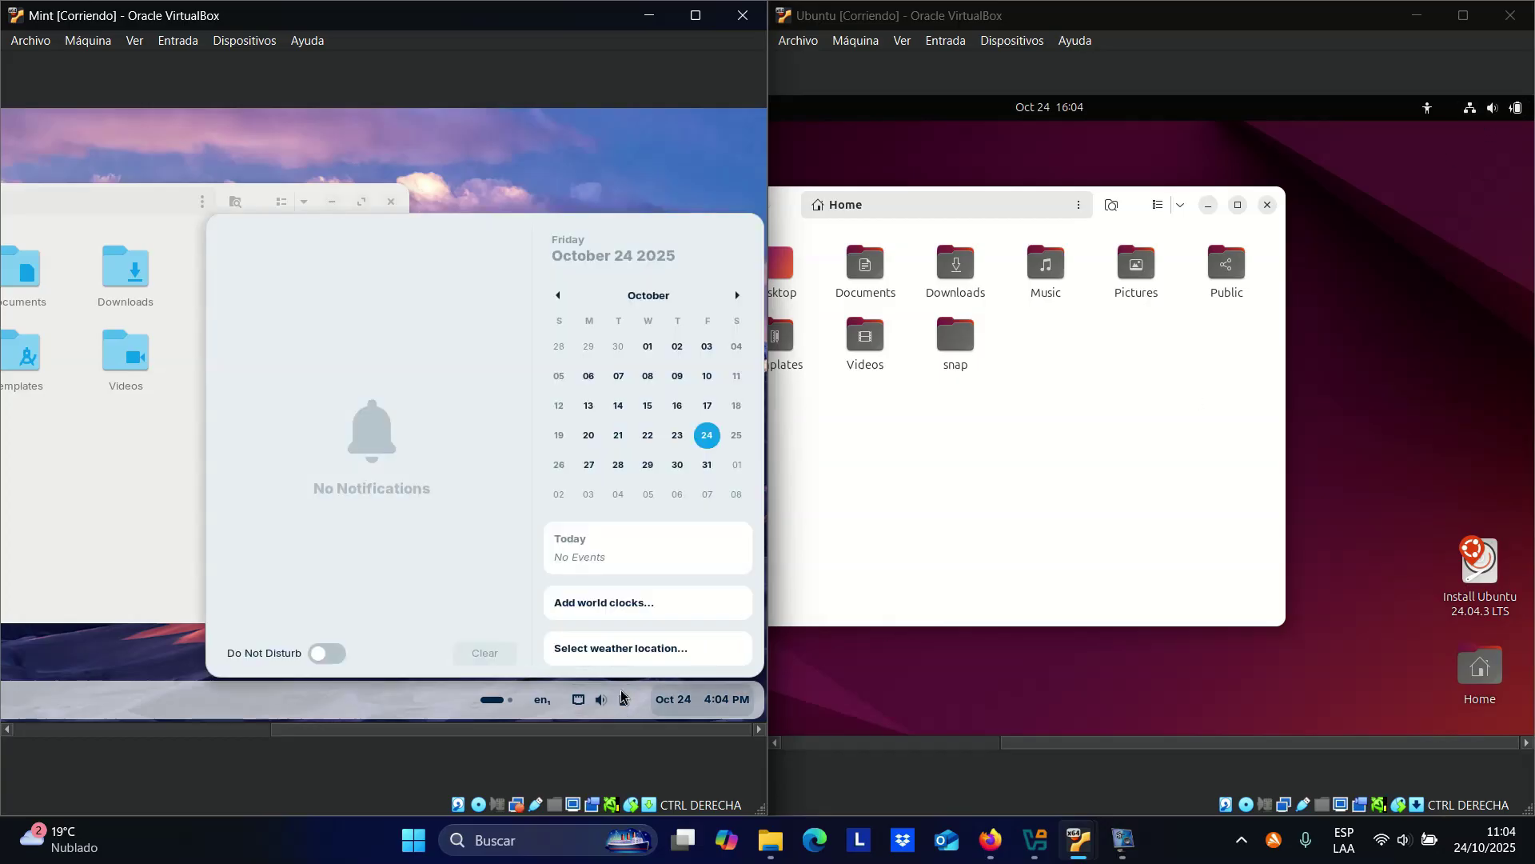
pyautogui.click(597, 701)
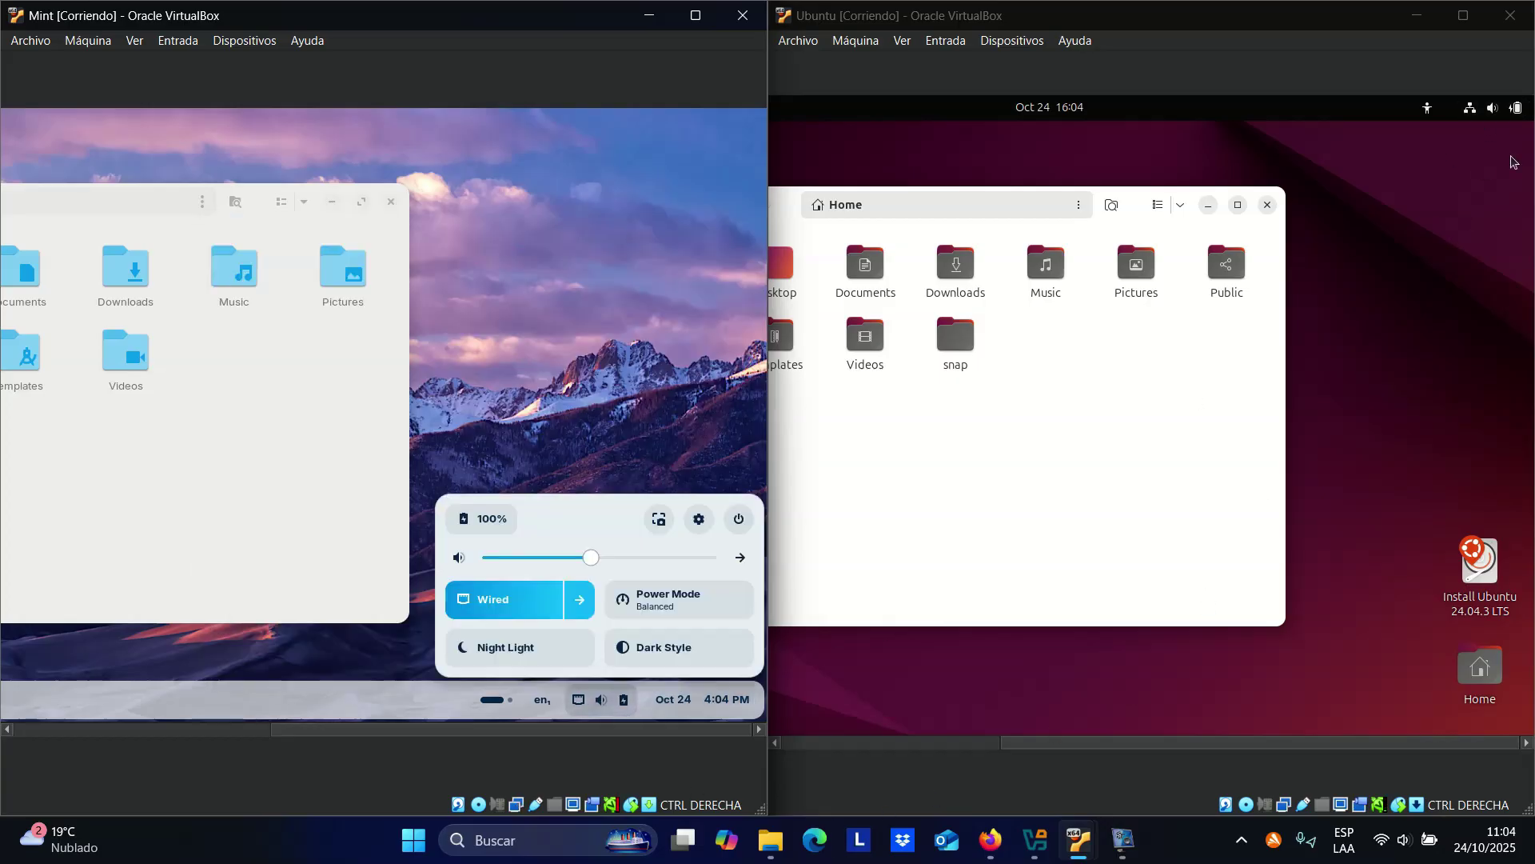
# - Enable Dark Style in Ubuntu's quick settings while reopening Zorin's quick settings panel
pyautogui.click(1472, 110)
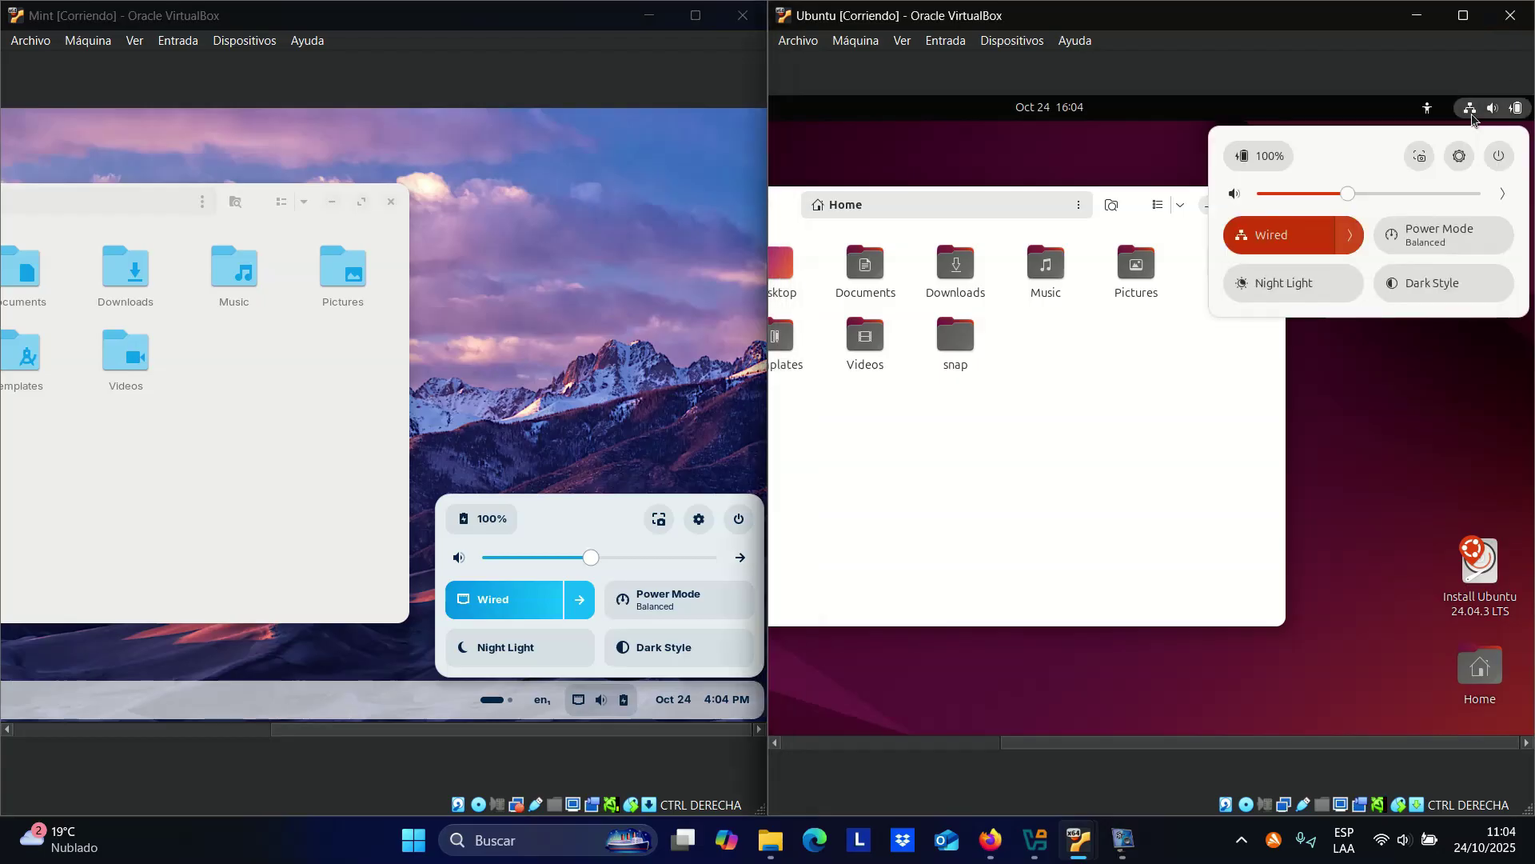
pyautogui.click(1410, 280)
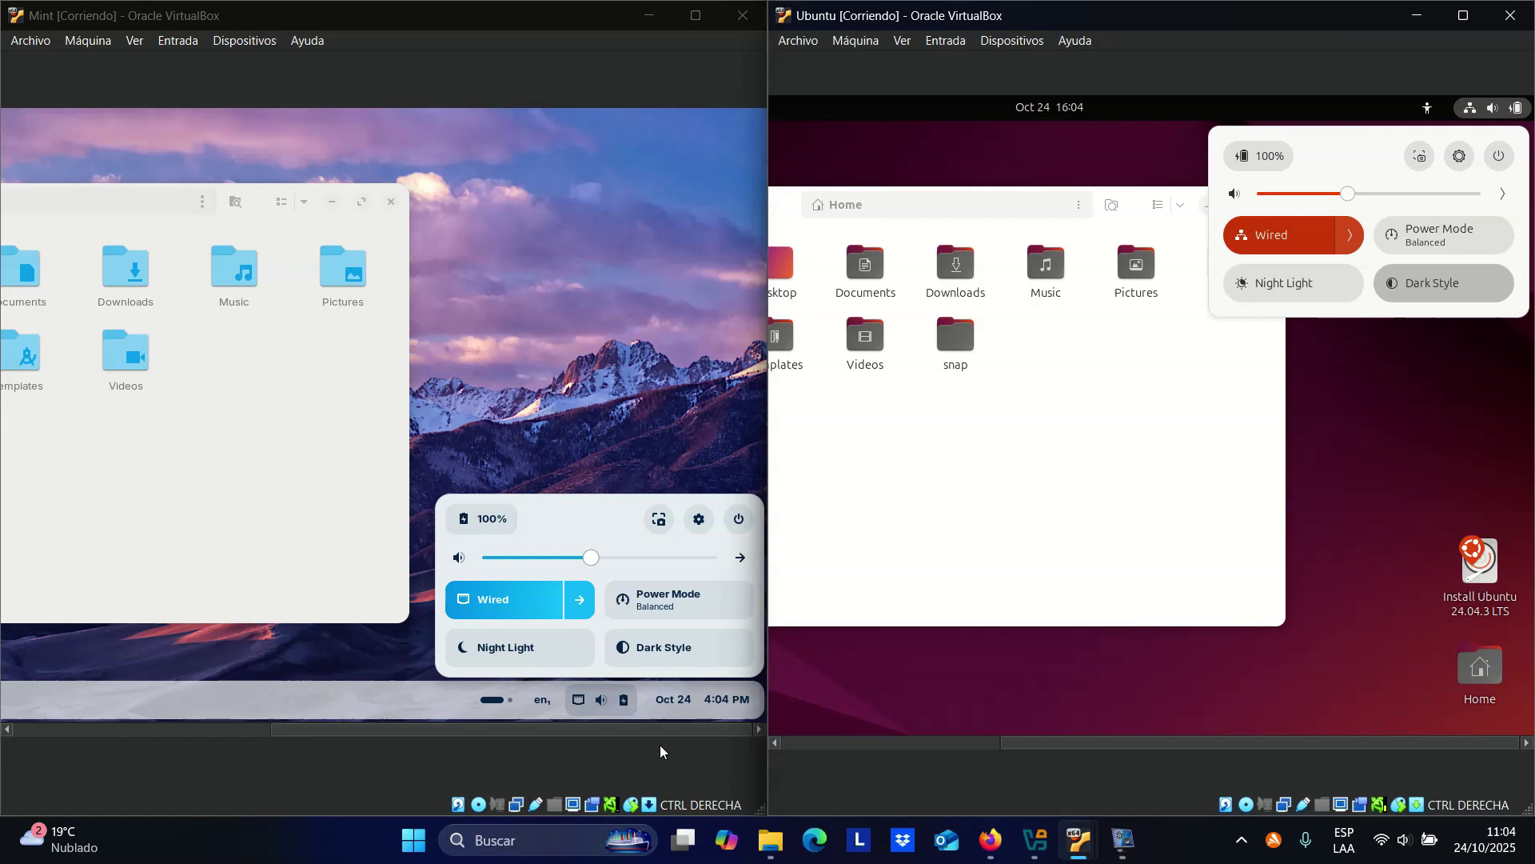
pyautogui.click(659, 662)
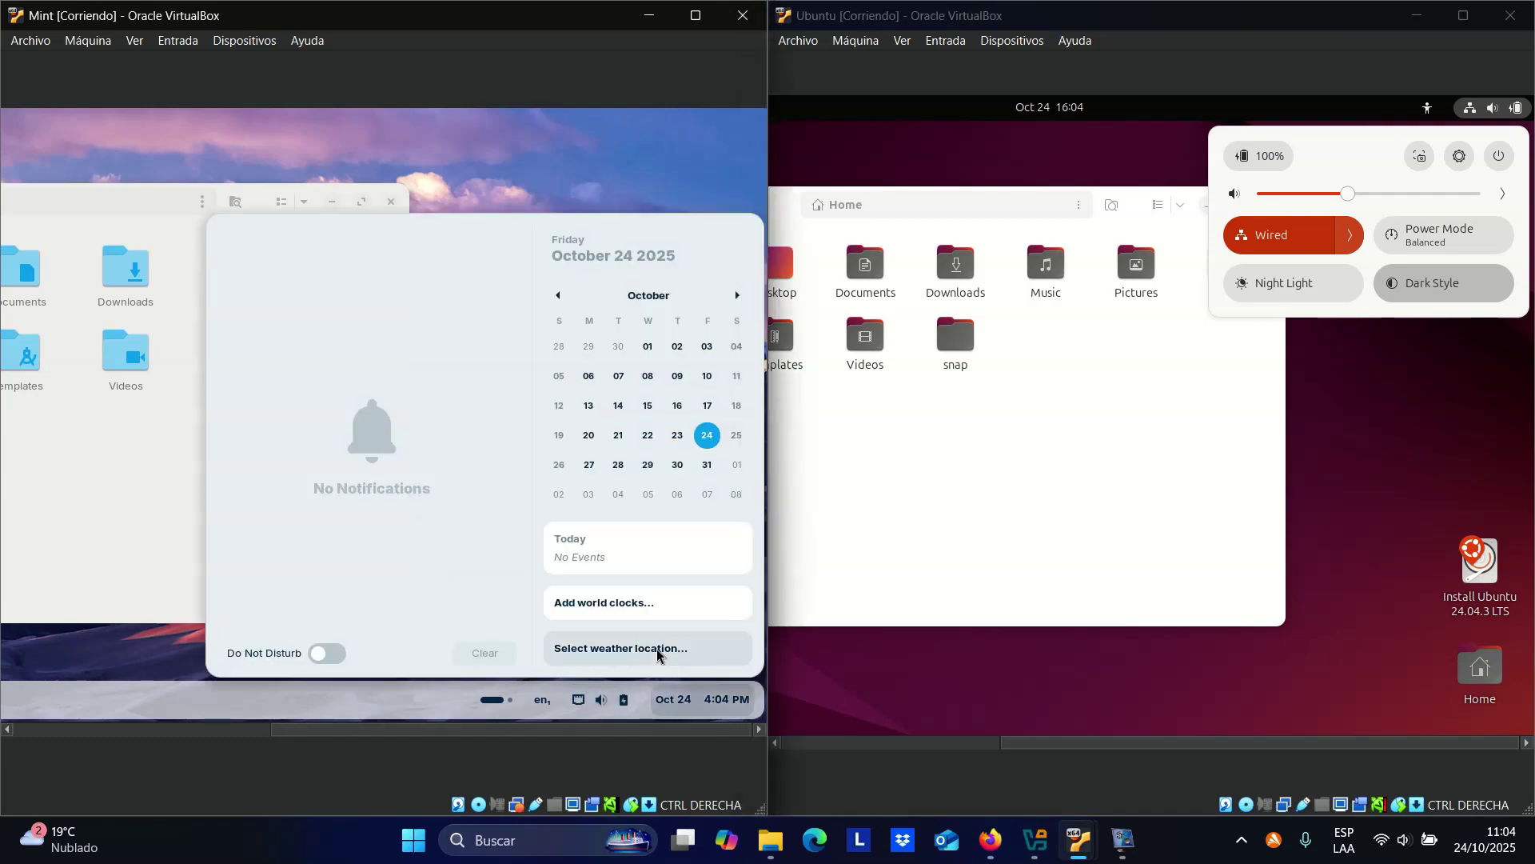
pyautogui.click(585, 700)
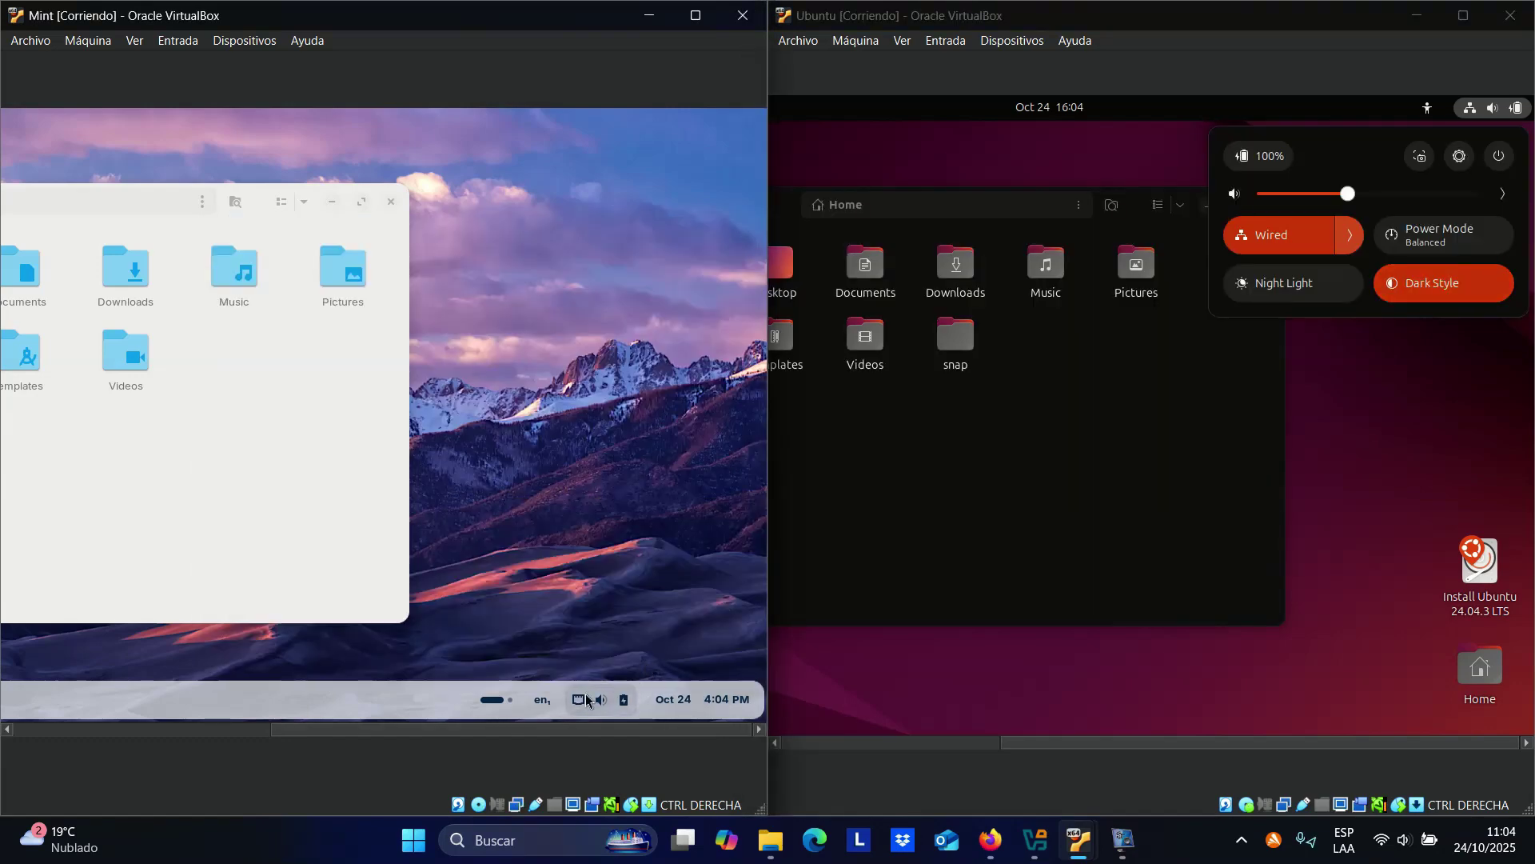
pyautogui.click(585, 695)
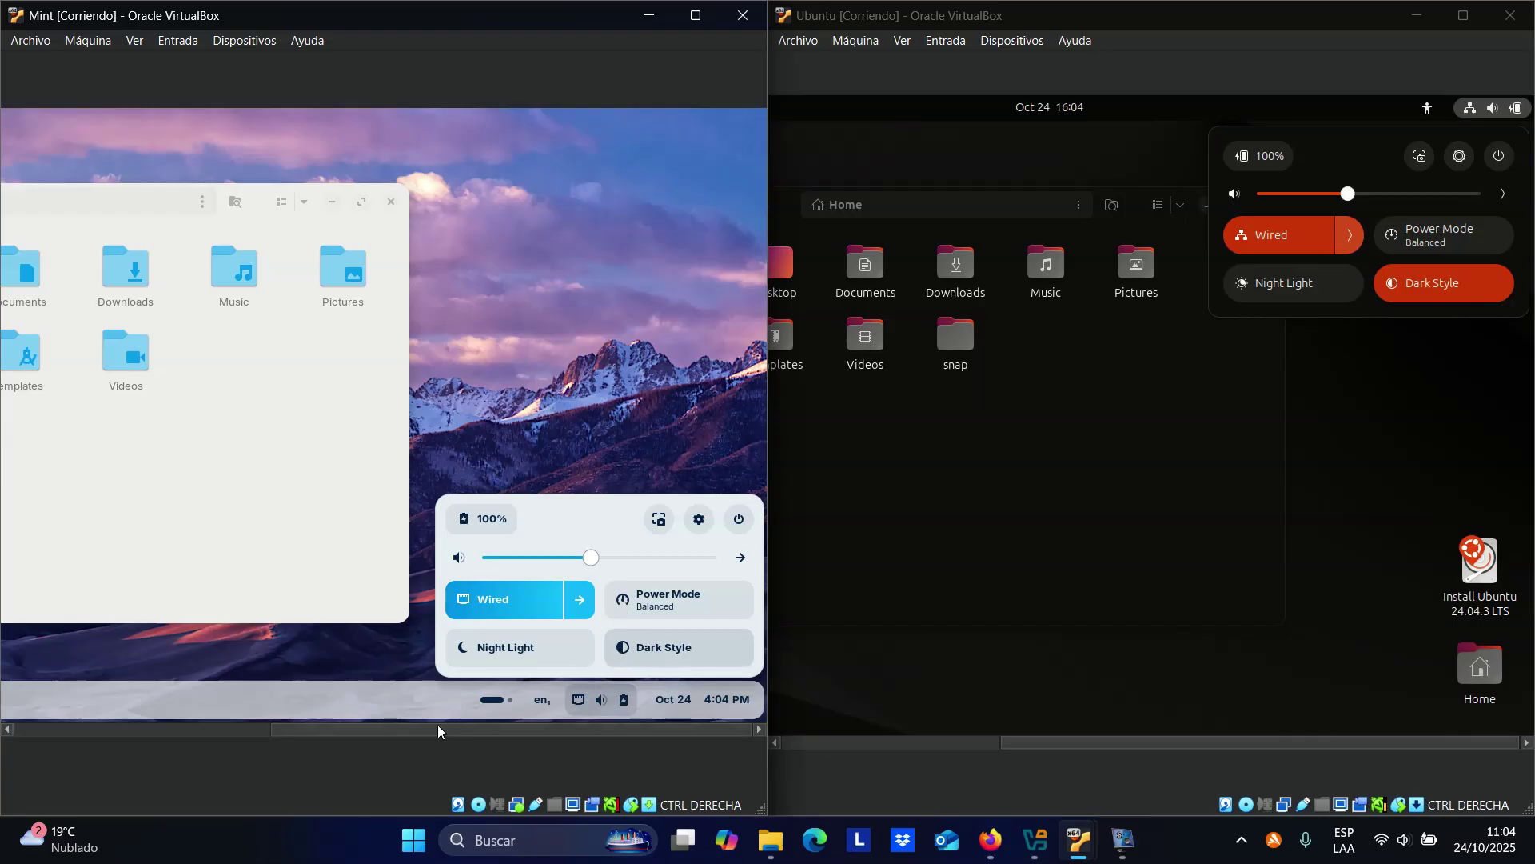
pyautogui.moveTo(437, 726); pyautogui.dragTo(334, 722)
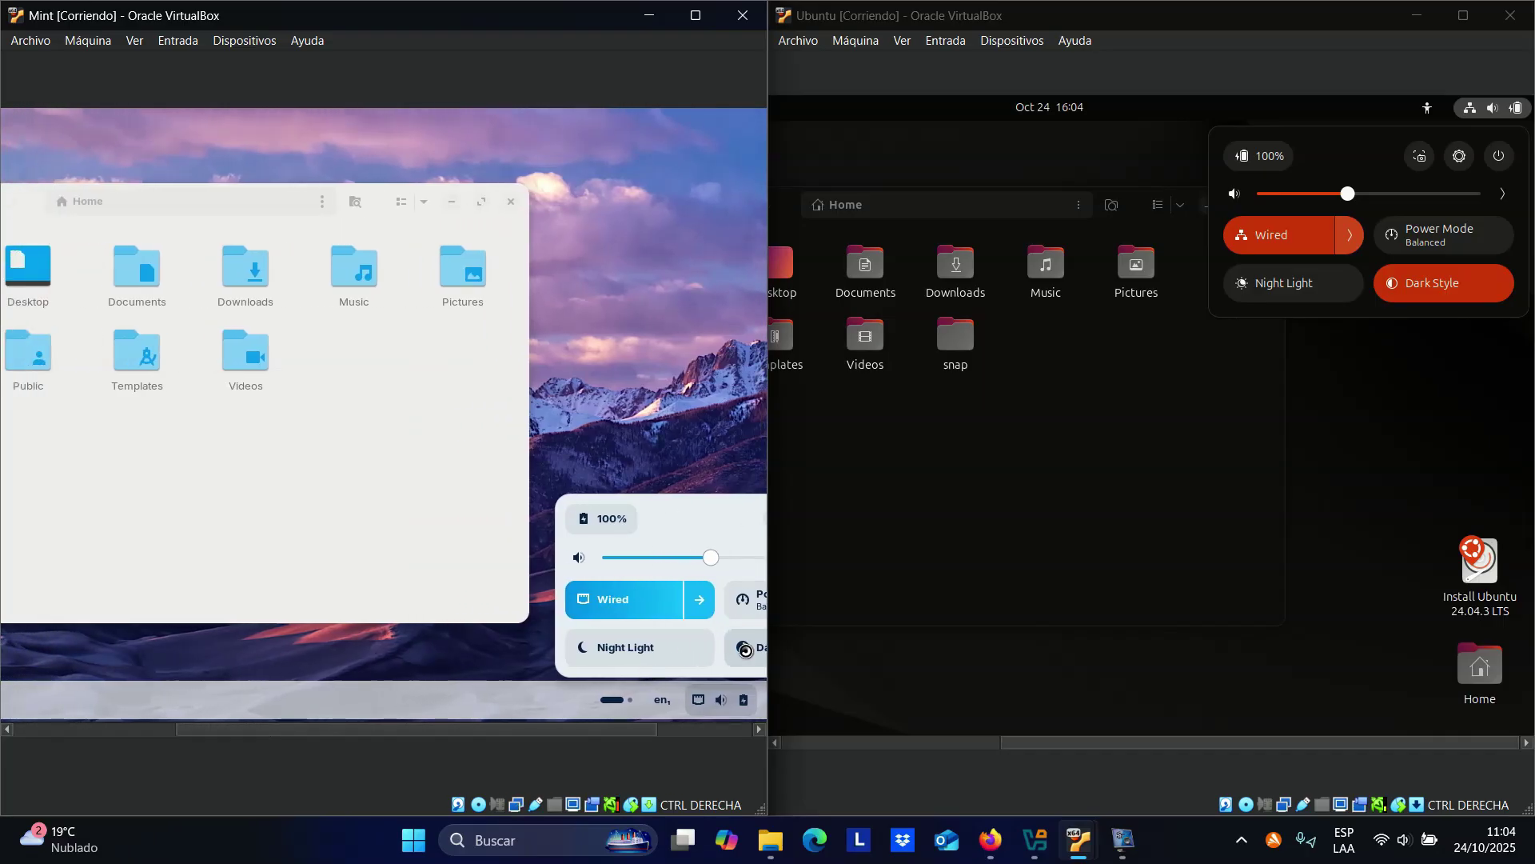
pyautogui.click(1393, 368)
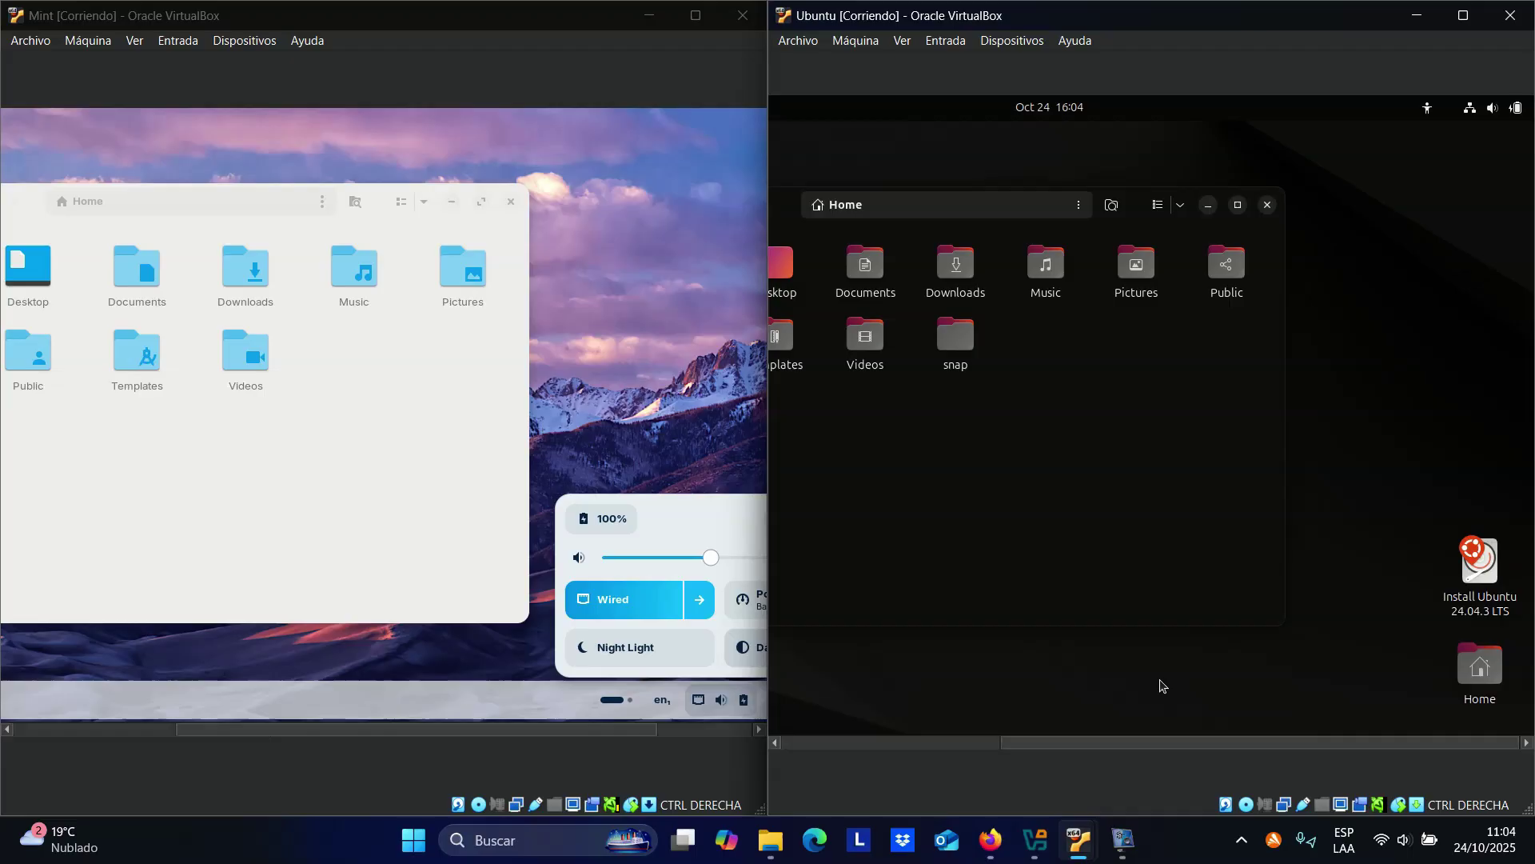
pyautogui.moveTo(1091, 738); pyautogui.dragTo(846, 737)
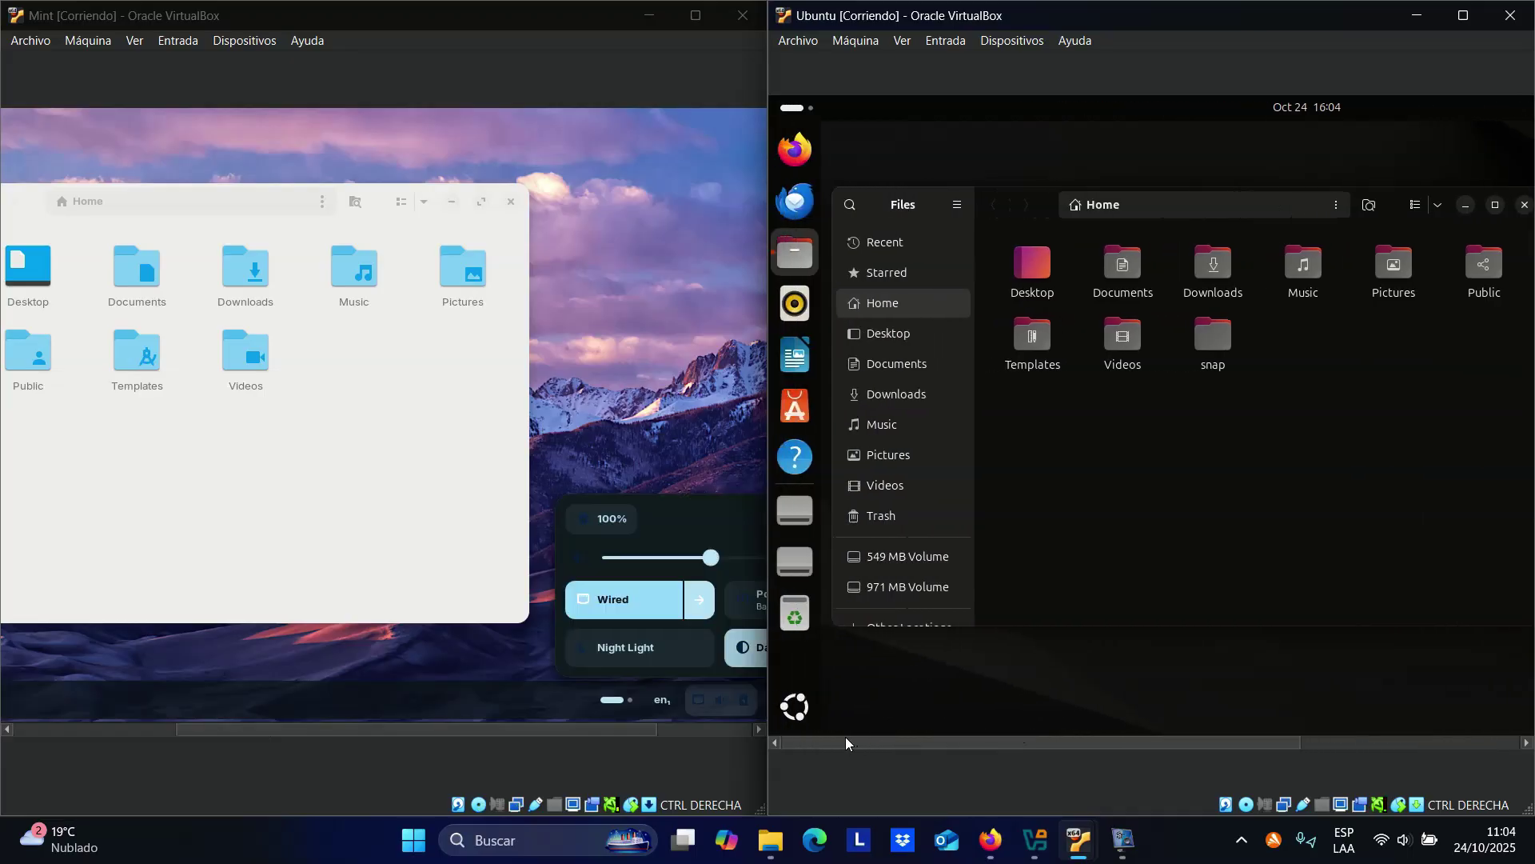
# - Close Zorin's Software and Weather welcome windows from the workspace overview
pyautogui.click(611, 654)
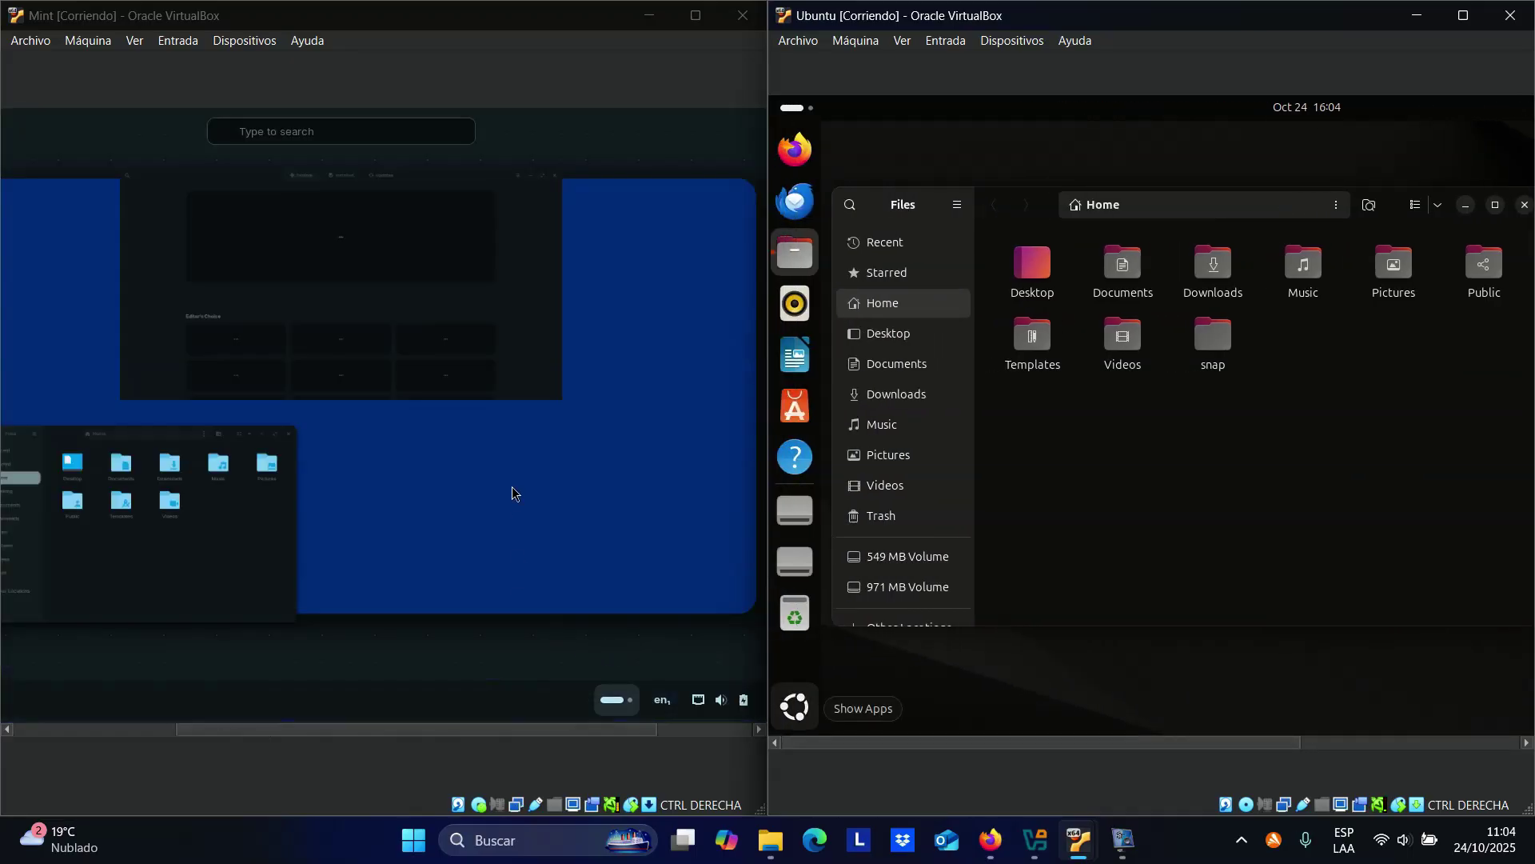
pyautogui.moveTo(489, 727); pyautogui.dragTo(315, 720)
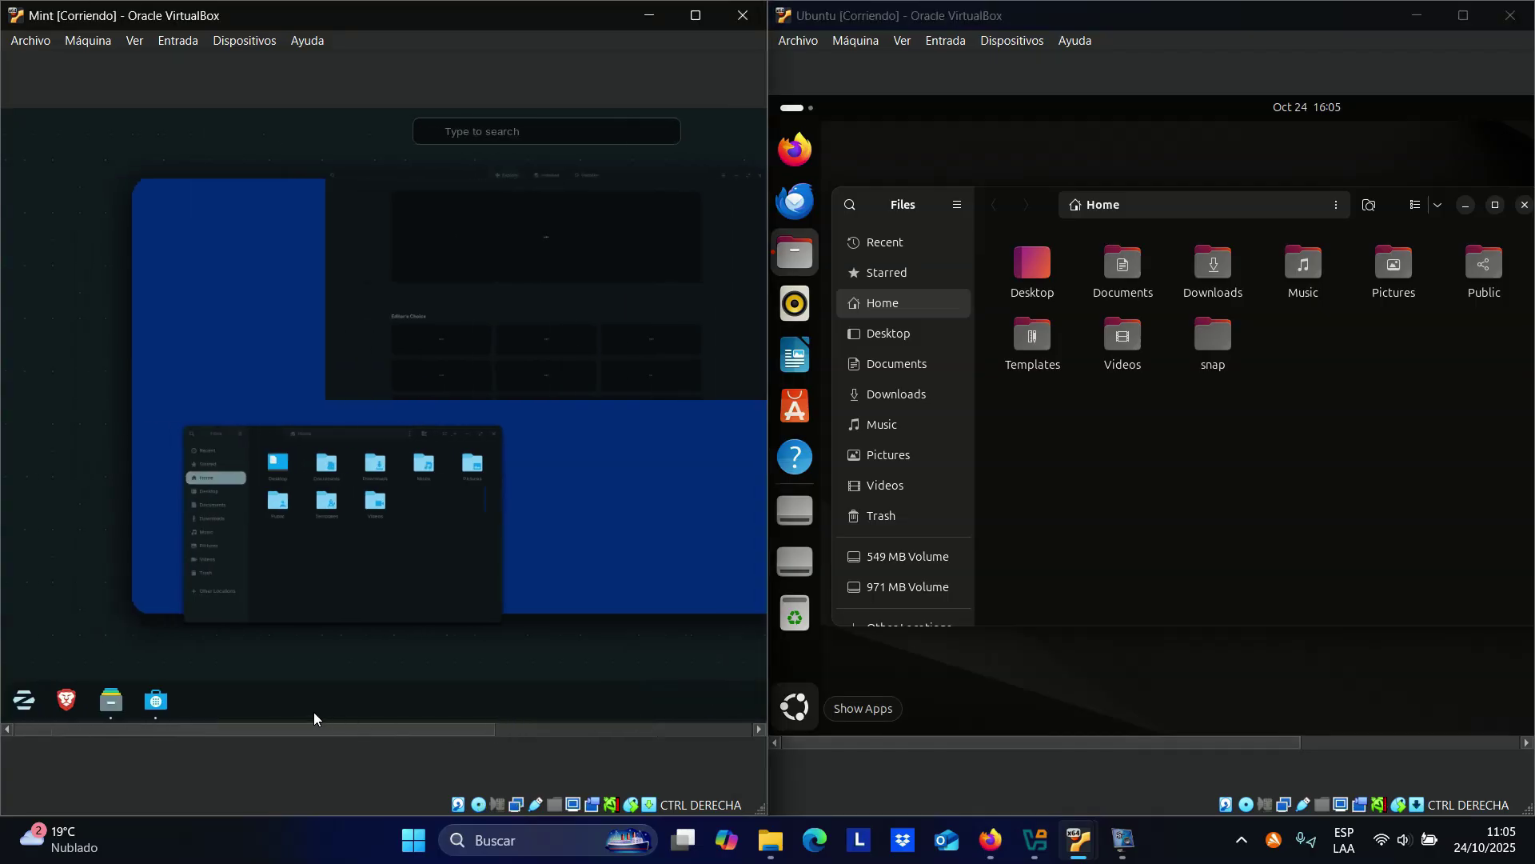
pyautogui.click(575, 289)
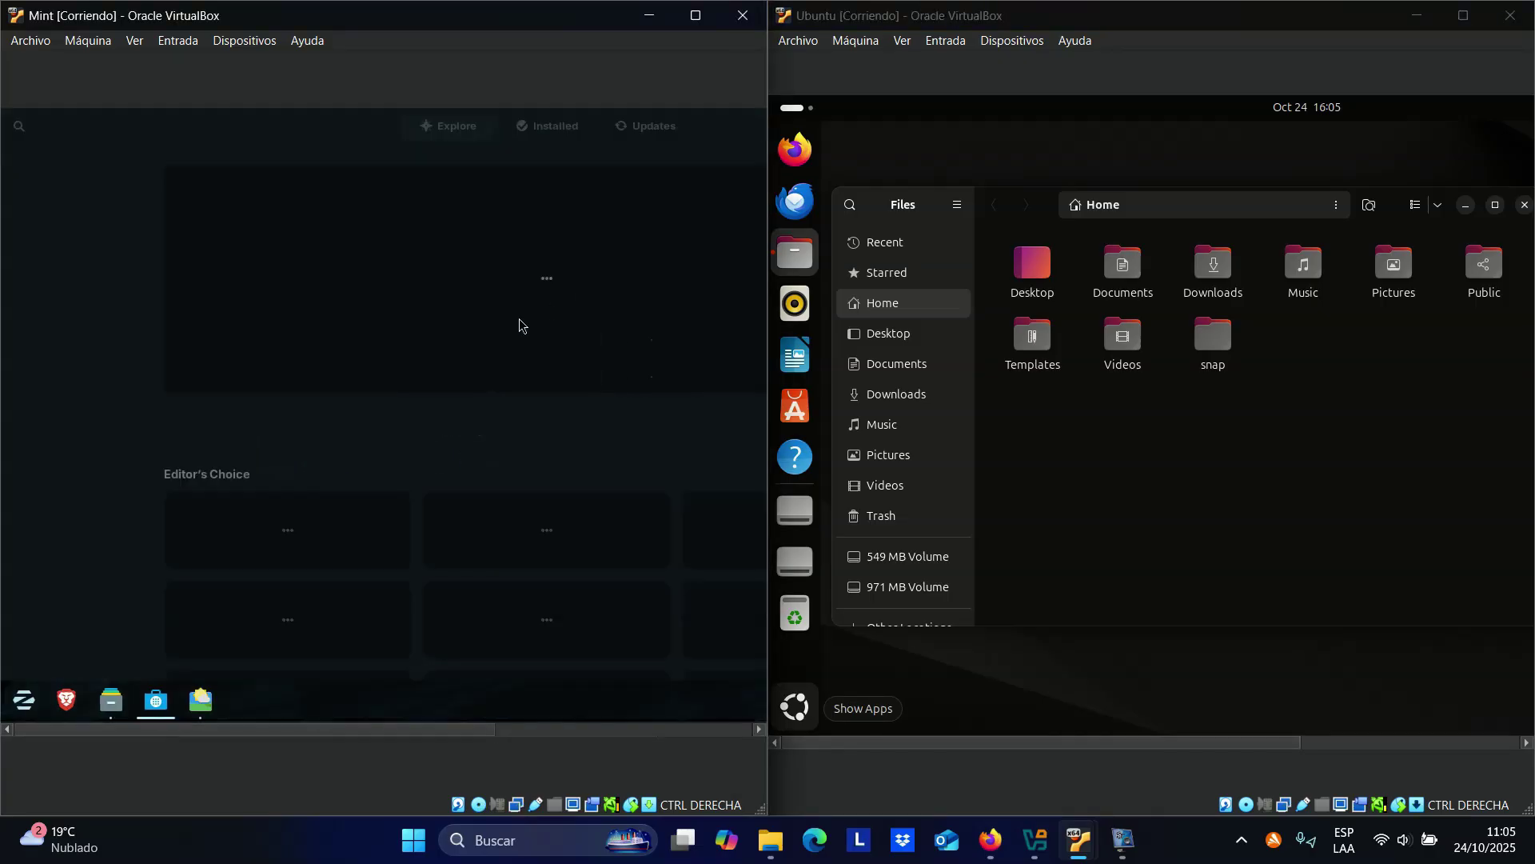
pyautogui.moveTo(243, 729); pyautogui.dragTo(486, 720)
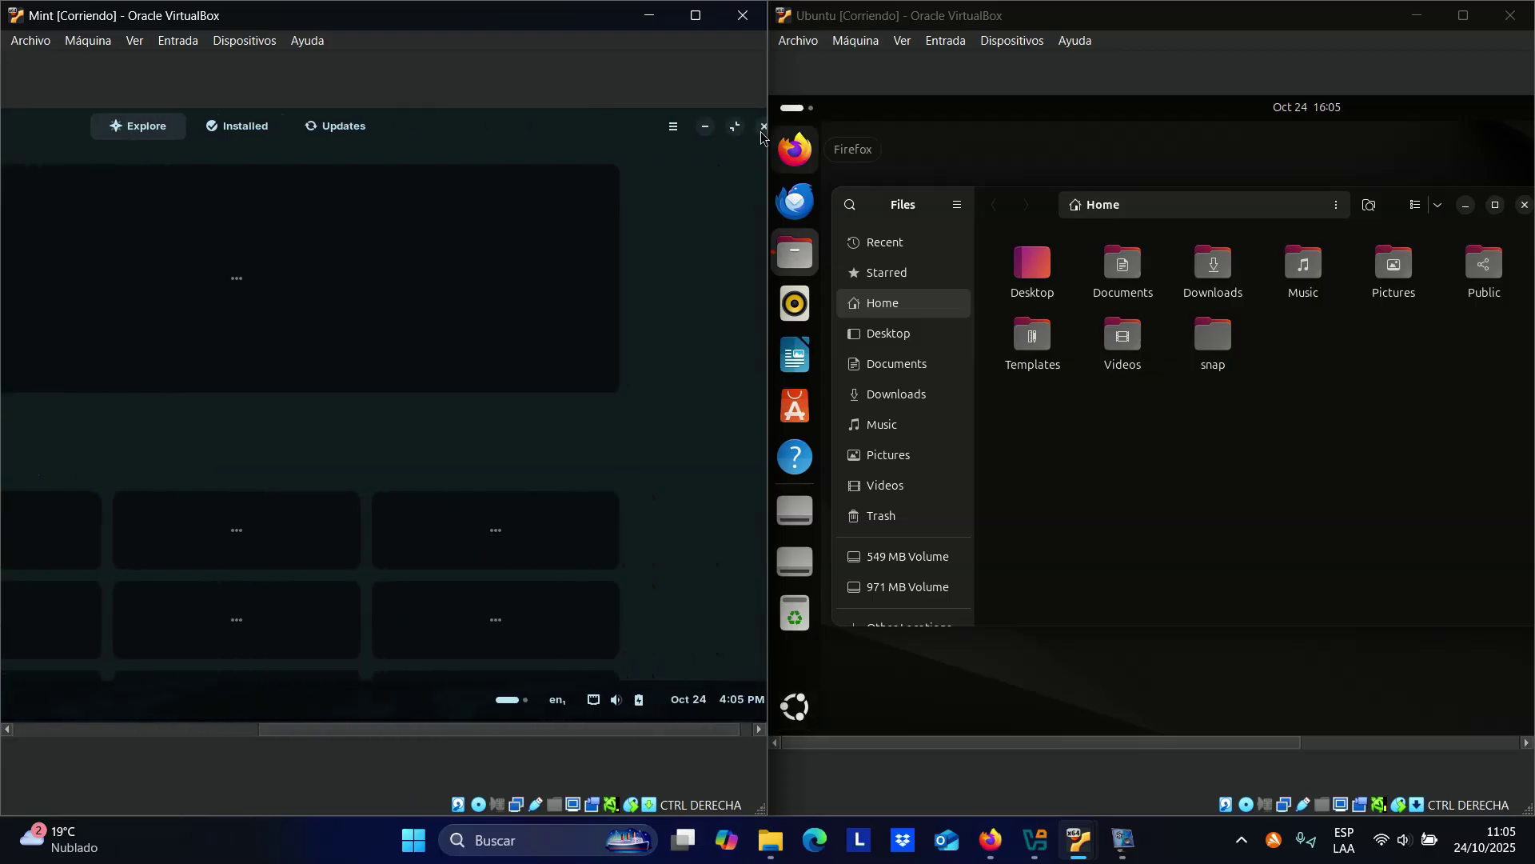
pyautogui.click(762, 125)
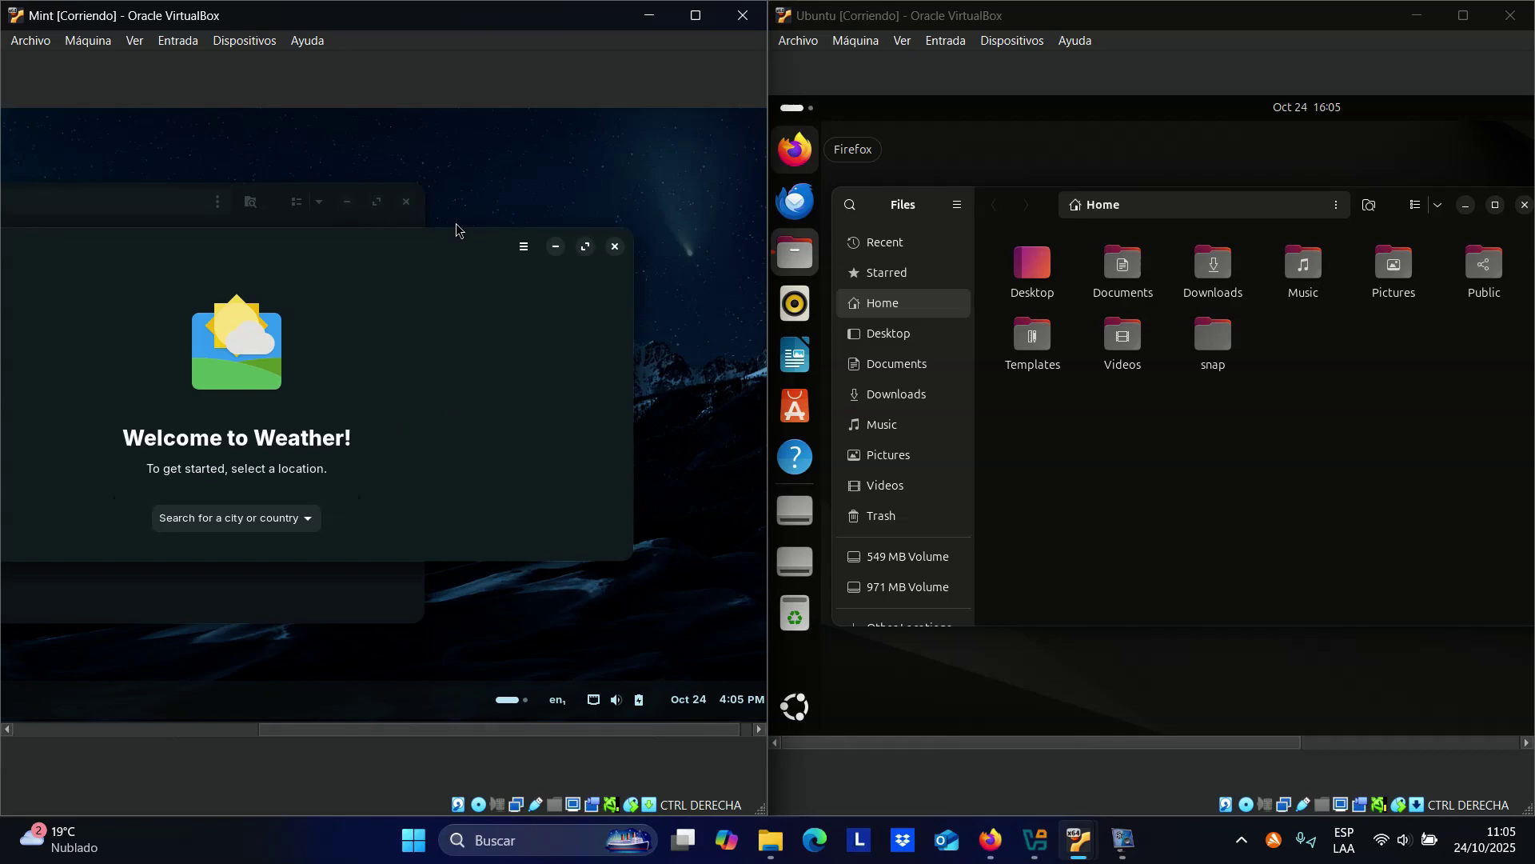
pyautogui.click(615, 245)
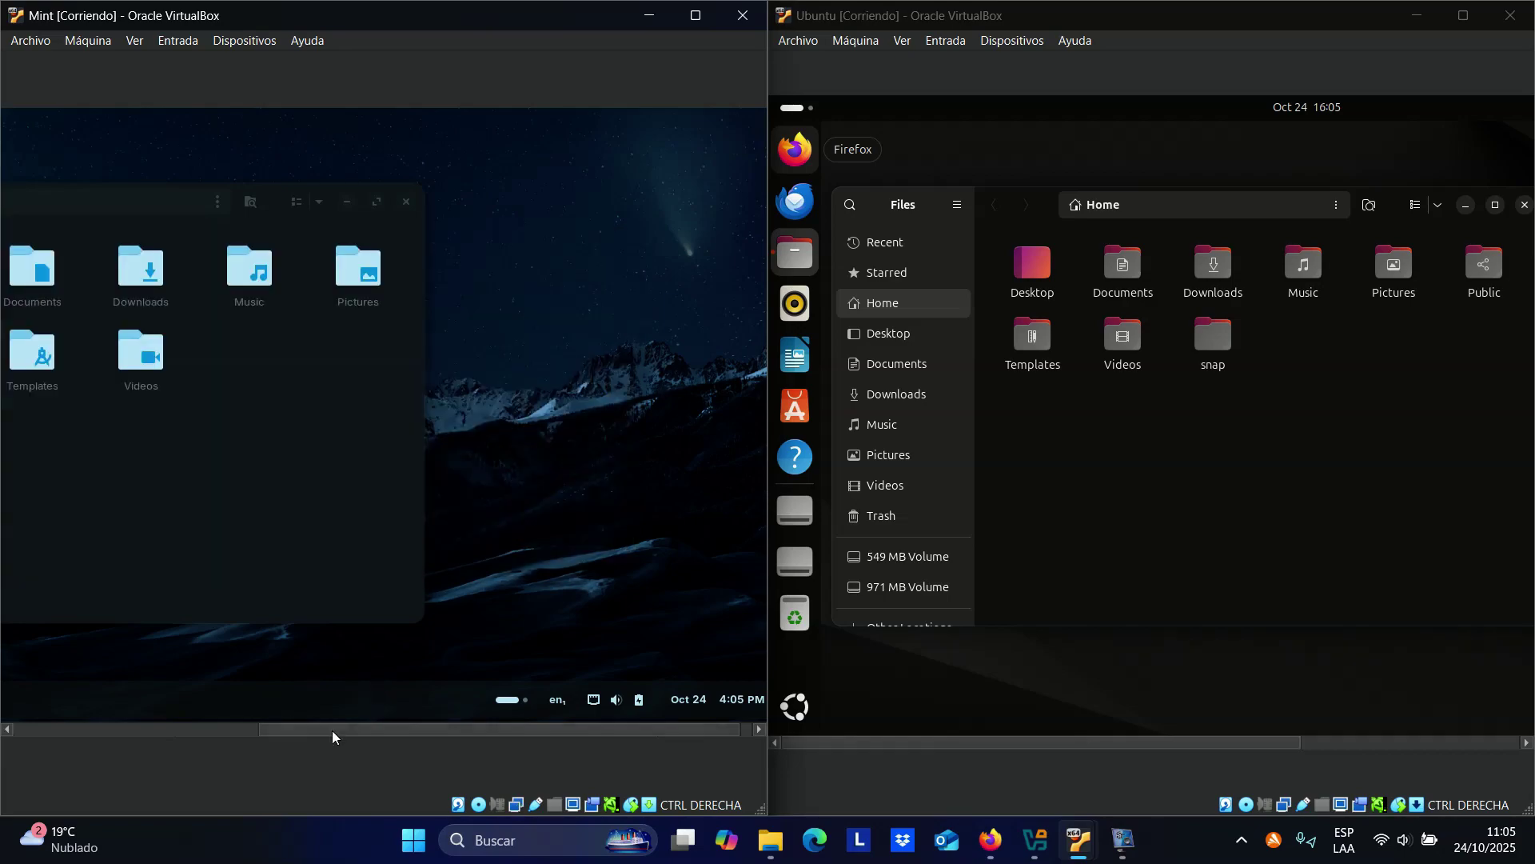
pyautogui.moveTo(332, 729); pyautogui.dragTo(38, 729)
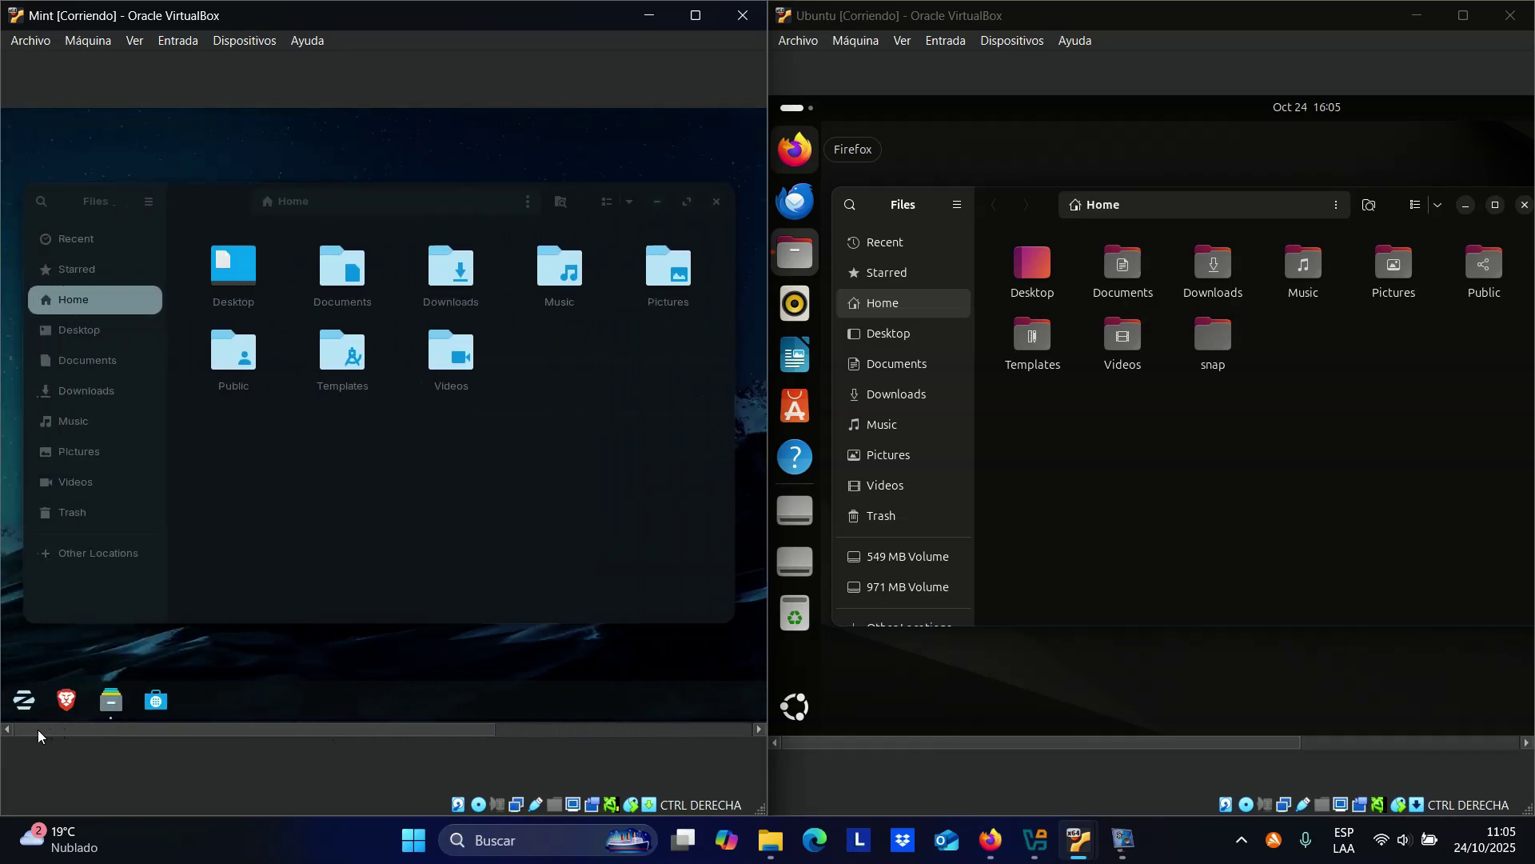